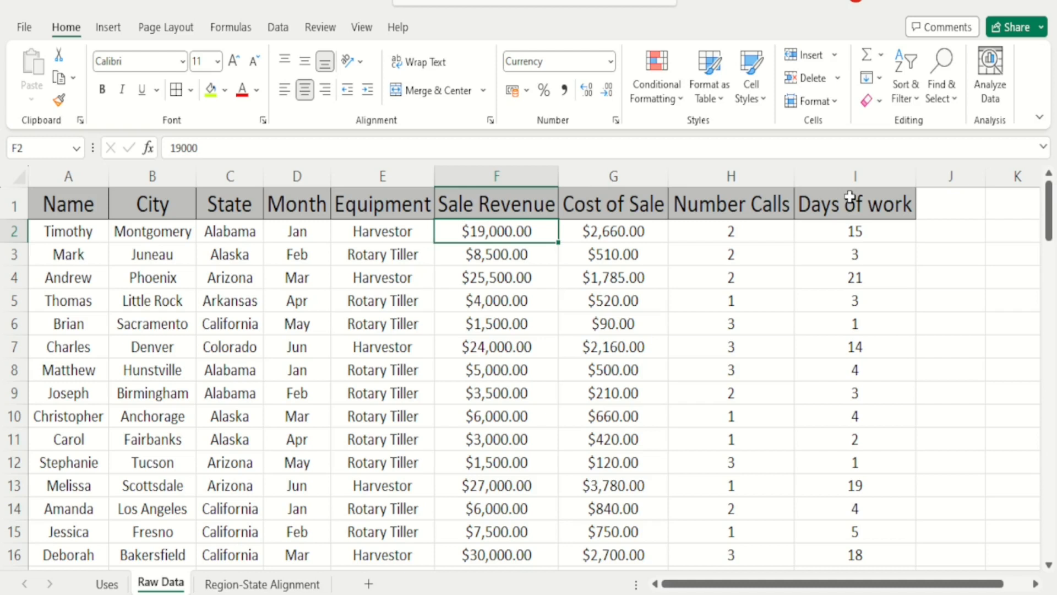
Select the sales data in A1:G101 on the Raw Data sheet, from the Name column through Cost of Sale.
key(Up)
key(Left)
key(Left)
key(Left)
key(Left)
key(Left)
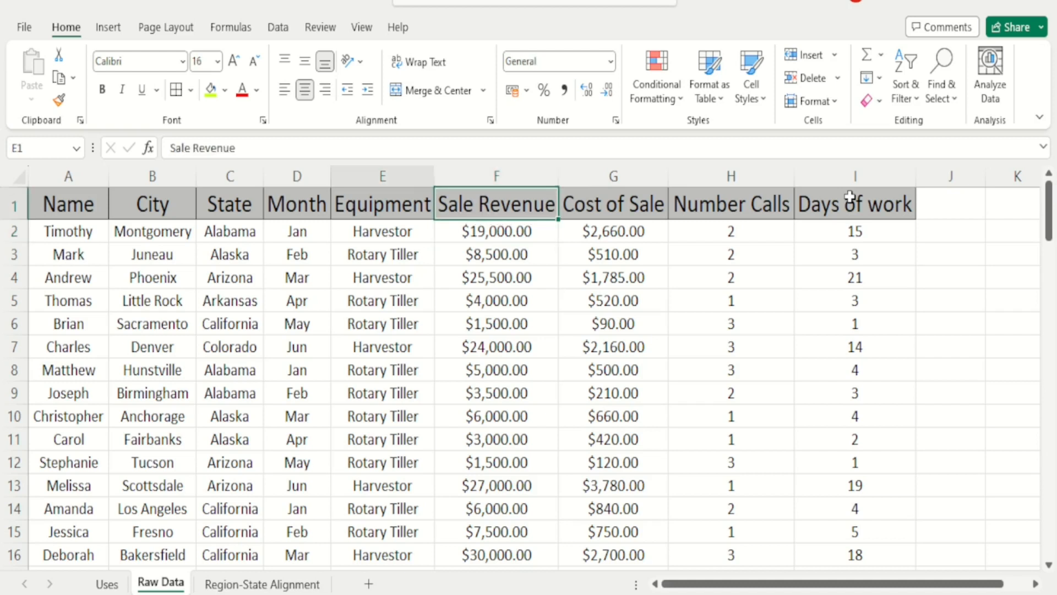
key(shift+Right)
key(shift+Right)
key(shift+Right)
key(shift+Right)
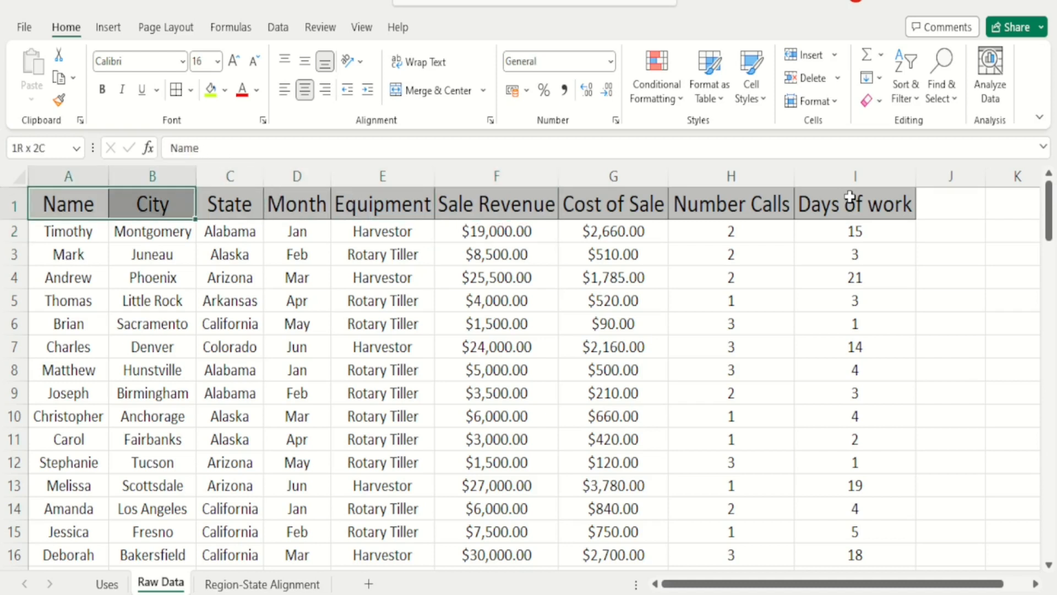
key(shift+Right)
key(shift+Right)
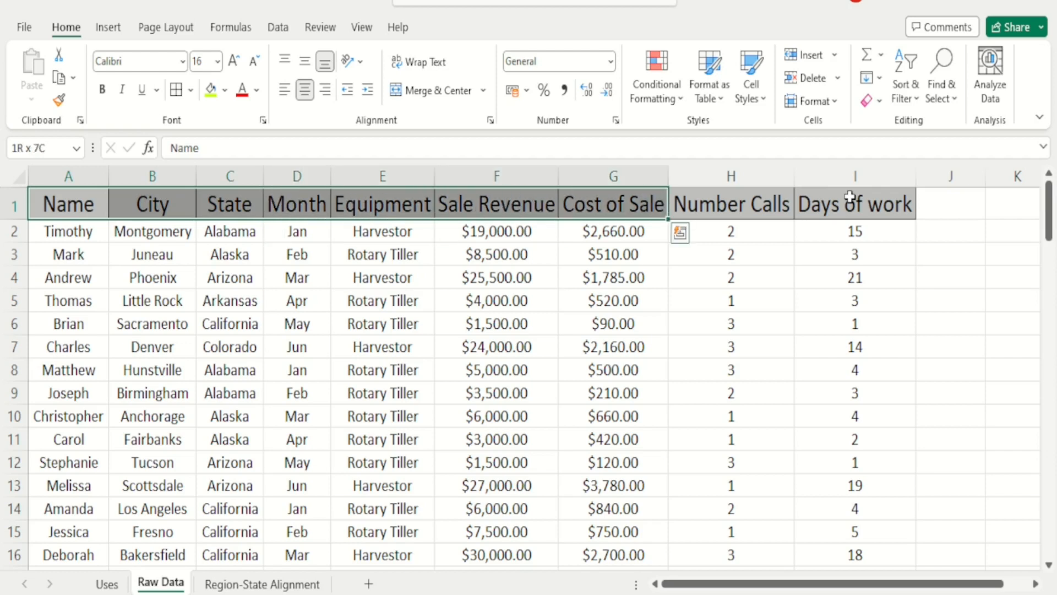
key(shift+Left)
key(shift+Right)
key(ctrl+q)
key(Escape)
key(ctrl+shift+Down)
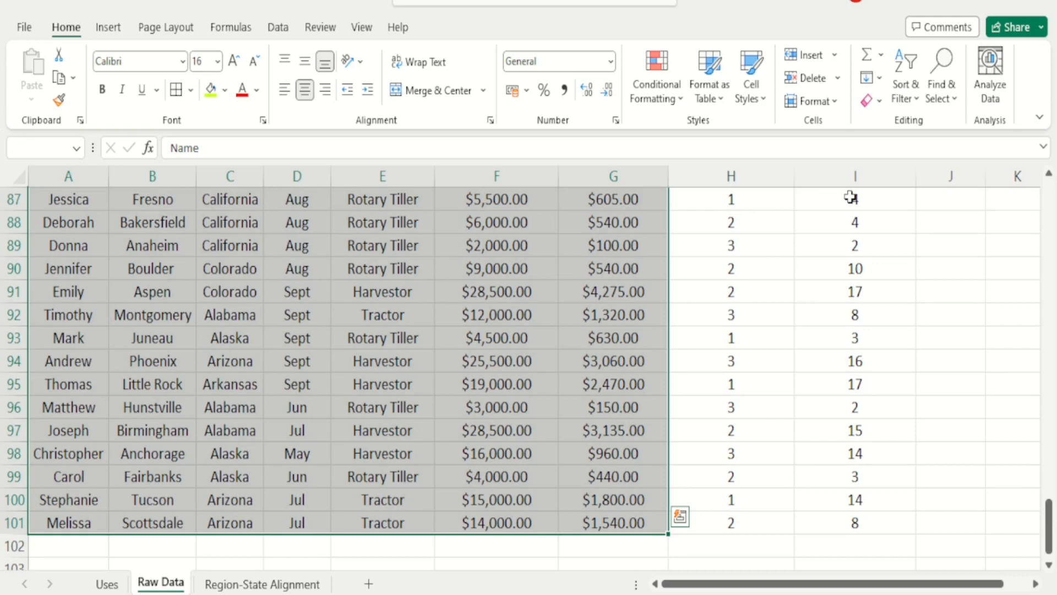
Create a PivotTable from the range A1:G101 on a new worksheet with the PivotTable and PivotChart Wizard.
key(alt)
key(d)
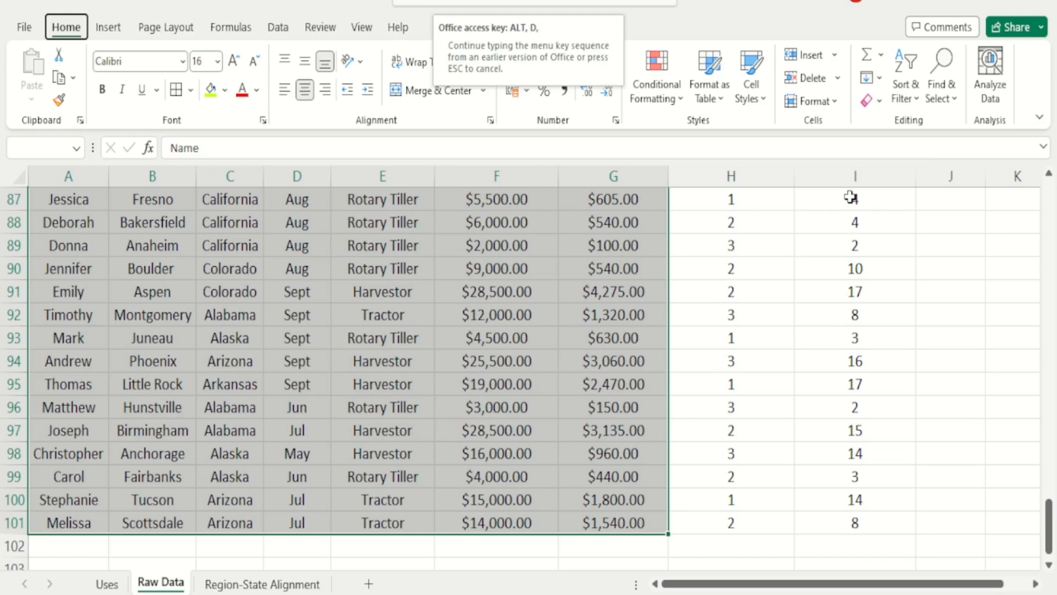
key(p)
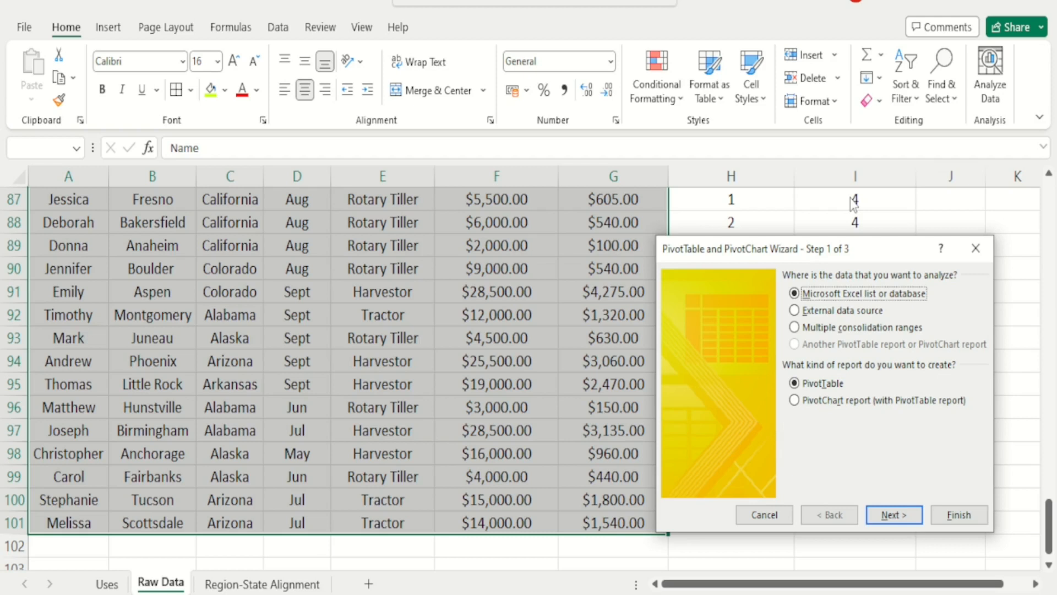
click(889, 515)
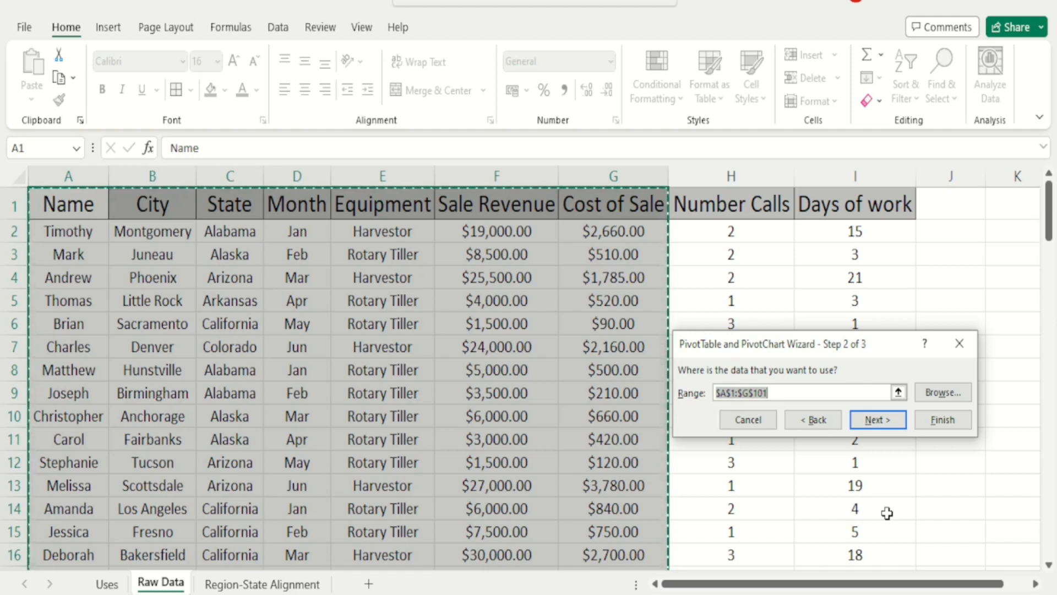
click(871, 418)
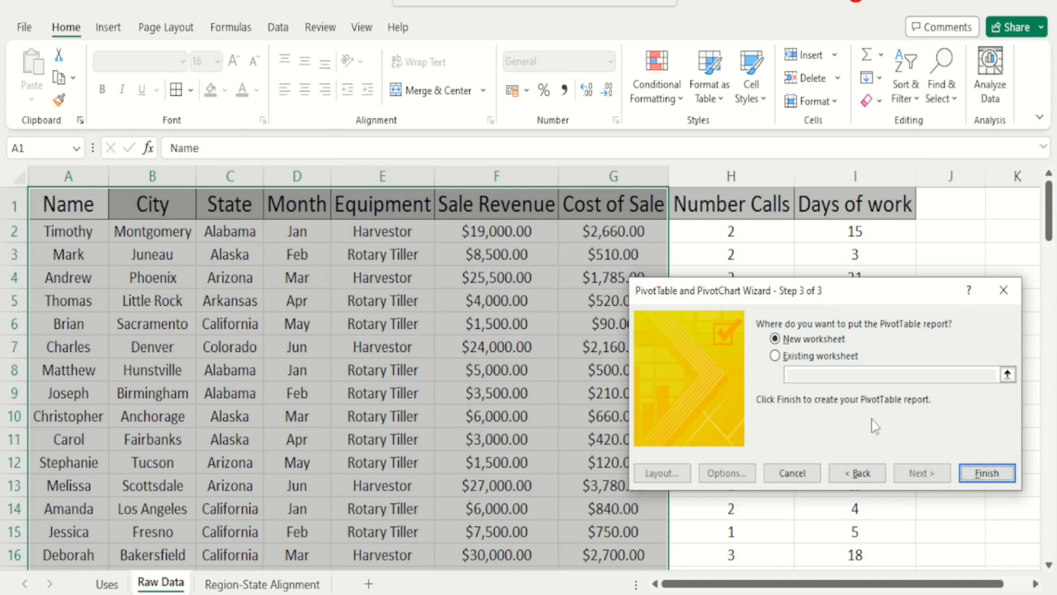
click(978, 473)
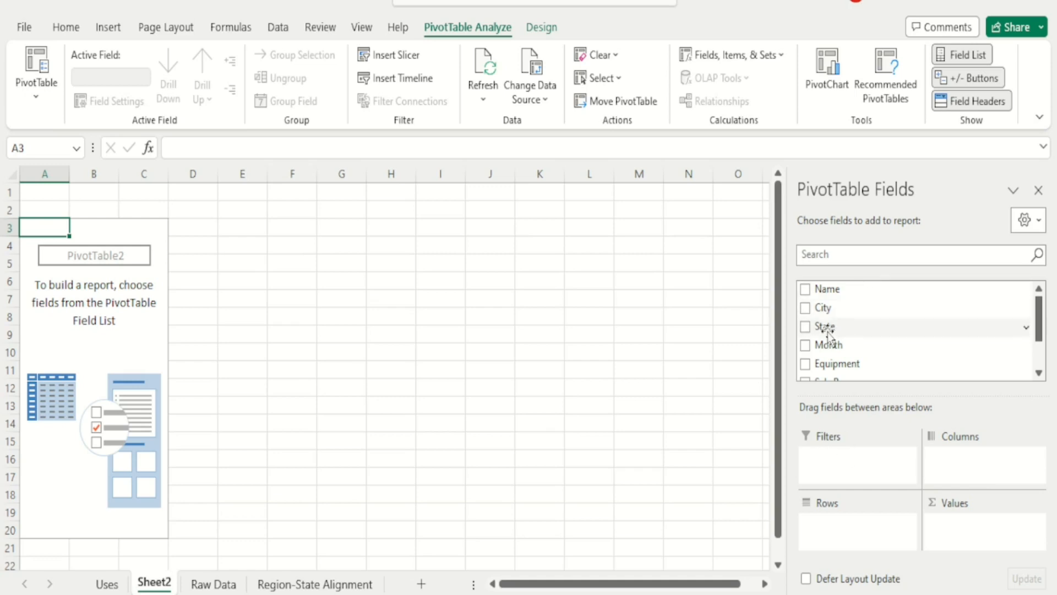
Place State in the PivotTable's rows and Sale Revenue in its values, and close the field list.
drag(824, 325, 855, 545)
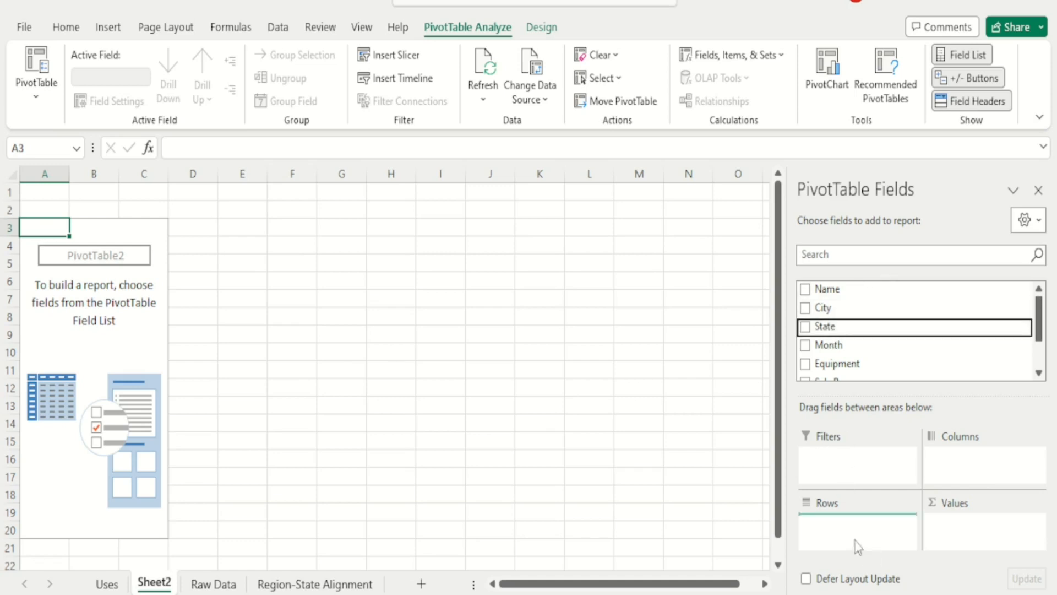
click(1039, 373)
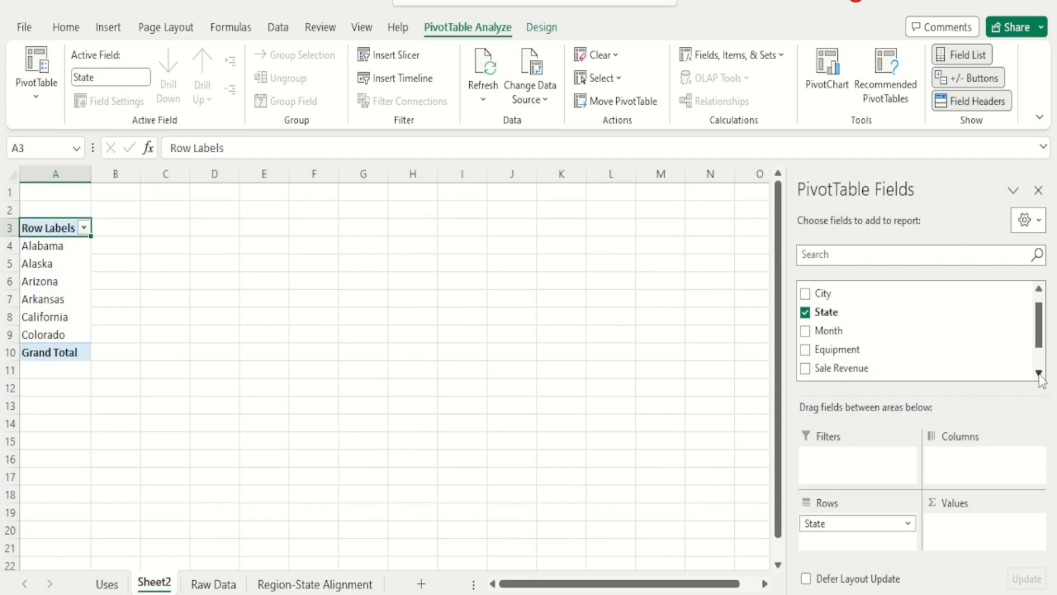
click(1038, 373)
click(1039, 373)
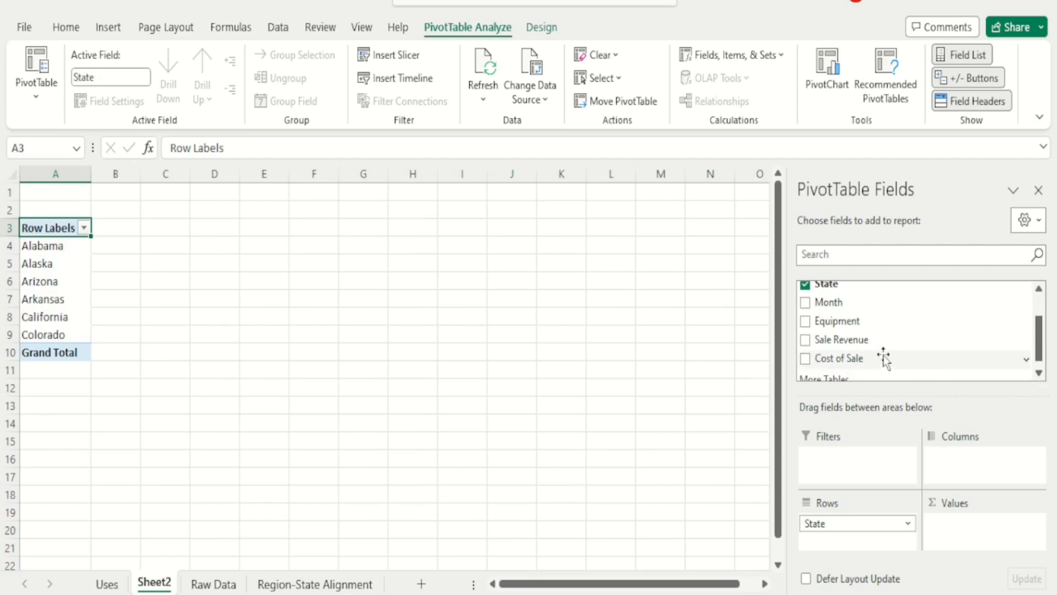
drag(855, 343, 973, 531)
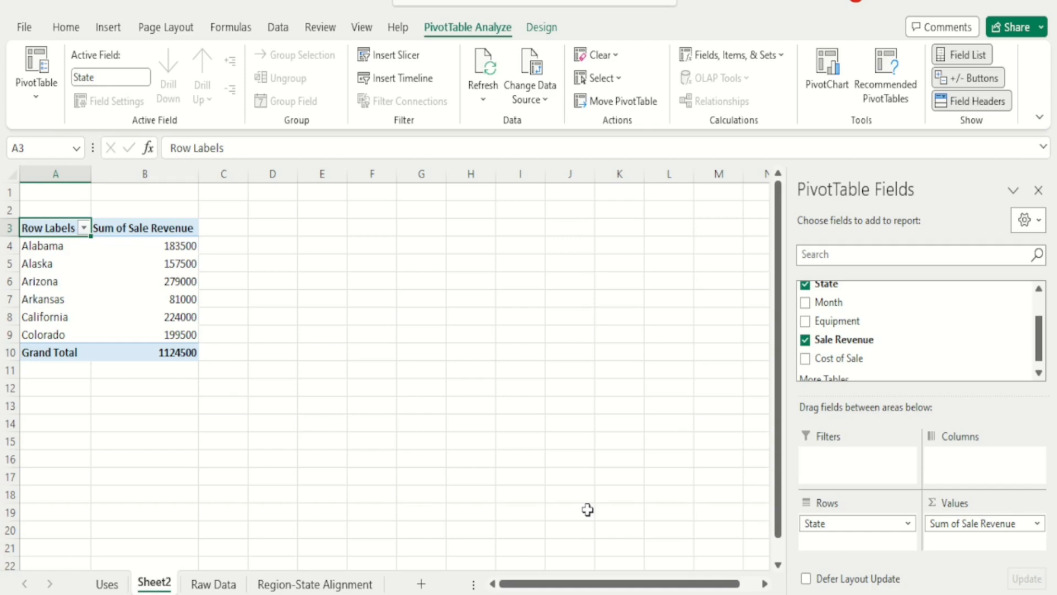
click(1039, 190)
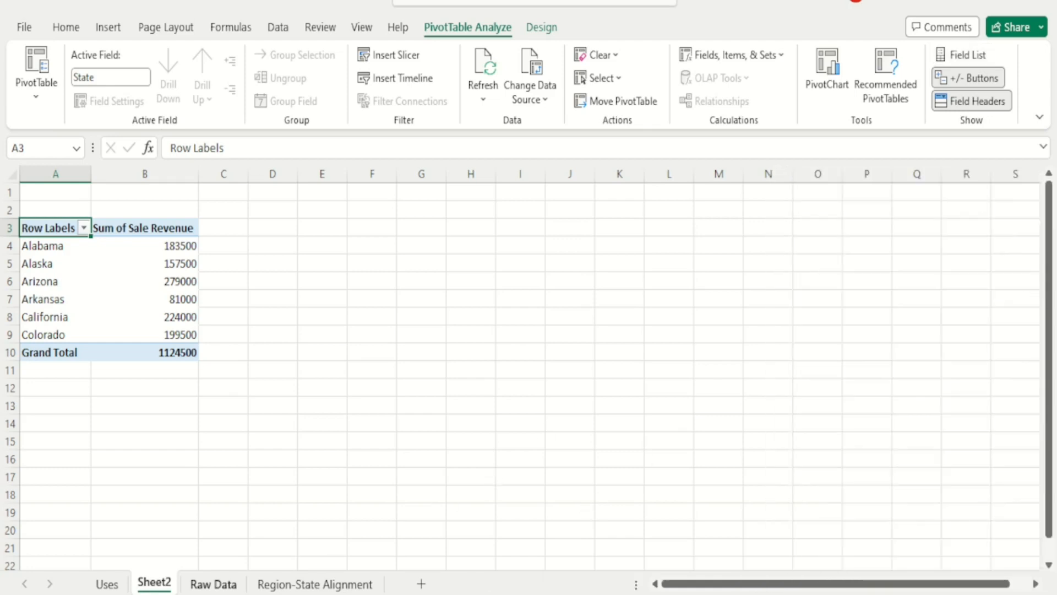
Return to the Raw Data sheet and select the range A1:G101, from Name through Cost of Sale.
click(203, 583)
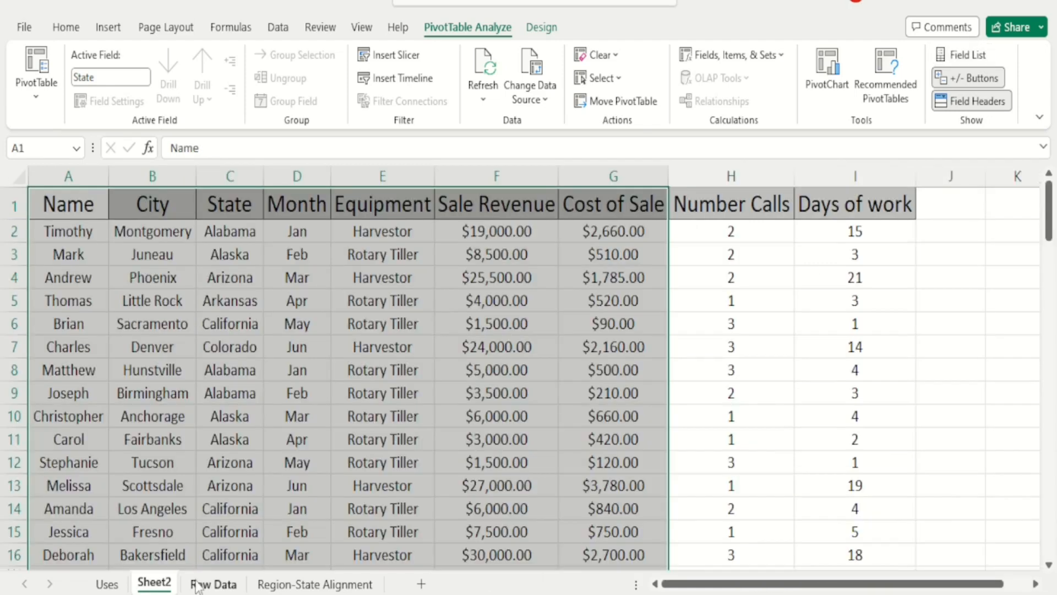
click(58, 195)
key(shift+Right)
key(shift+Right)
key(shift+Right)
key(shift+Right)
key(shift+Right)
key(shift+Right)
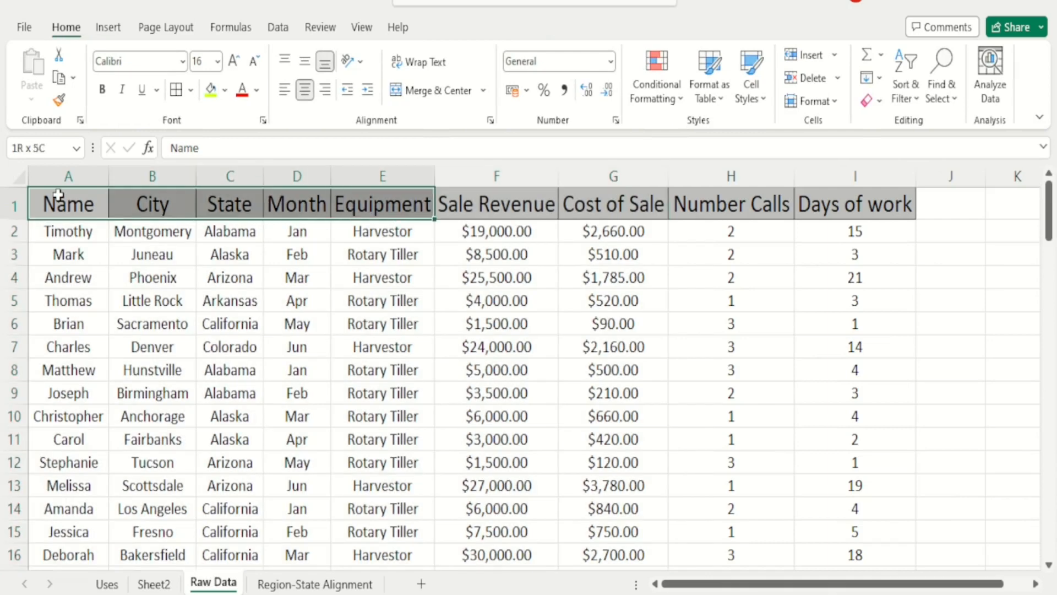
key(ctrl+shift+Down)
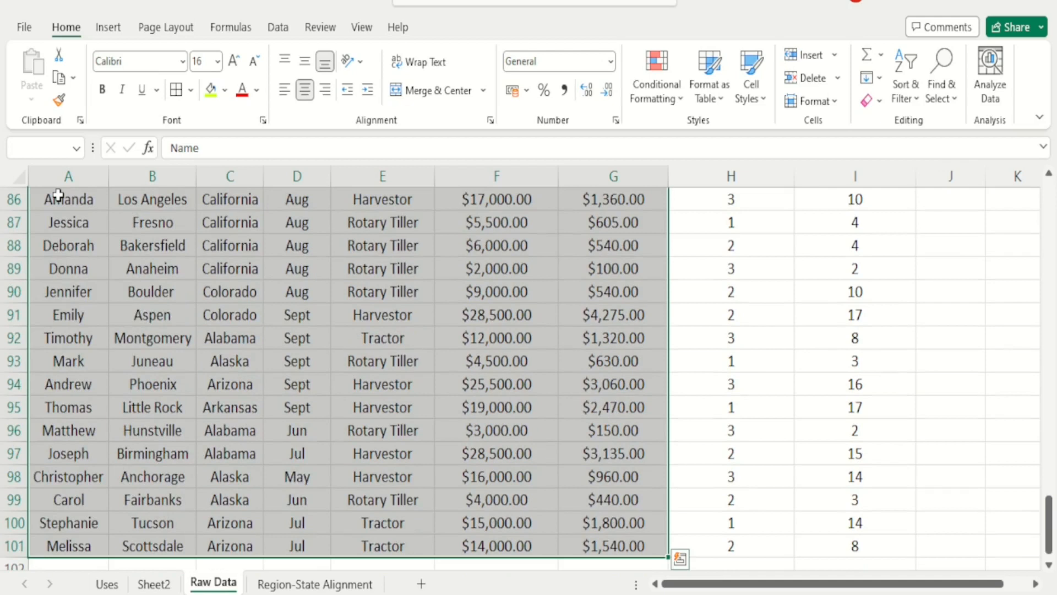
Create a second PivotTable from A1:G101 with the wizard, separate from the existing report, at cell M2 of the Raw Data sheet.
key(alt+d)
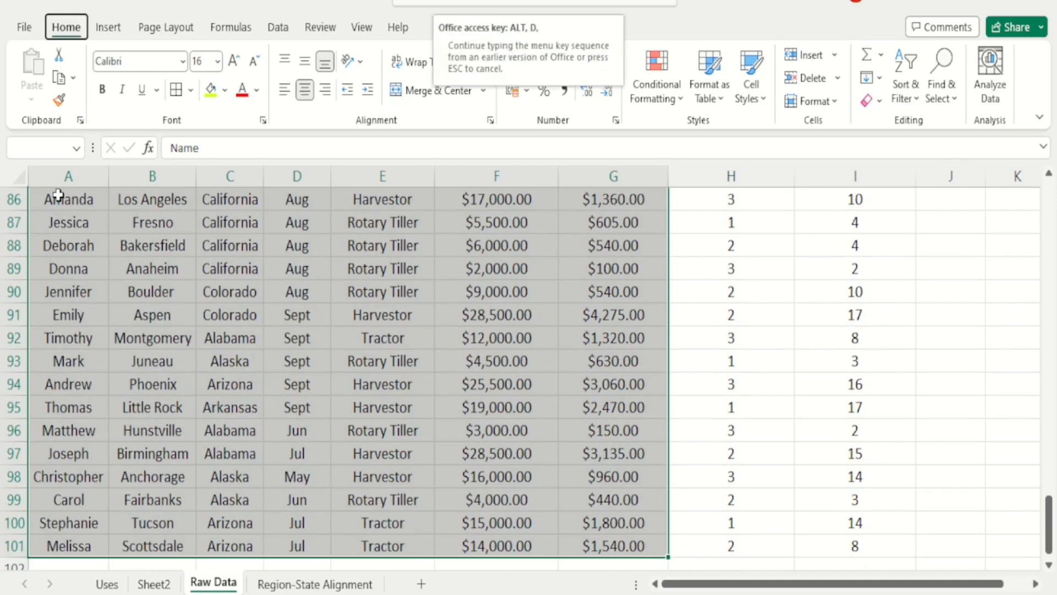
key(p)
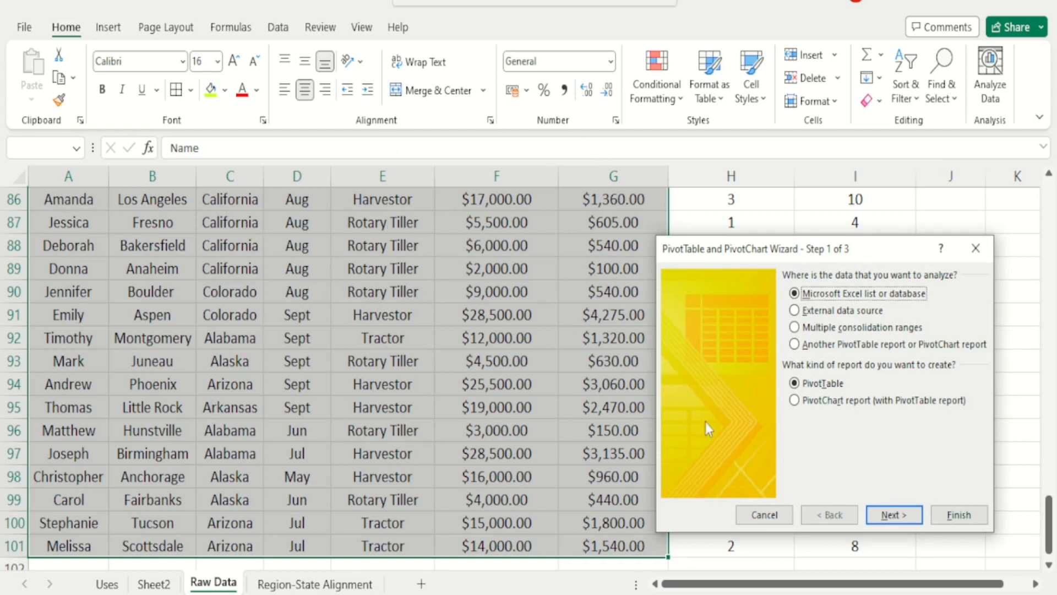
click(891, 515)
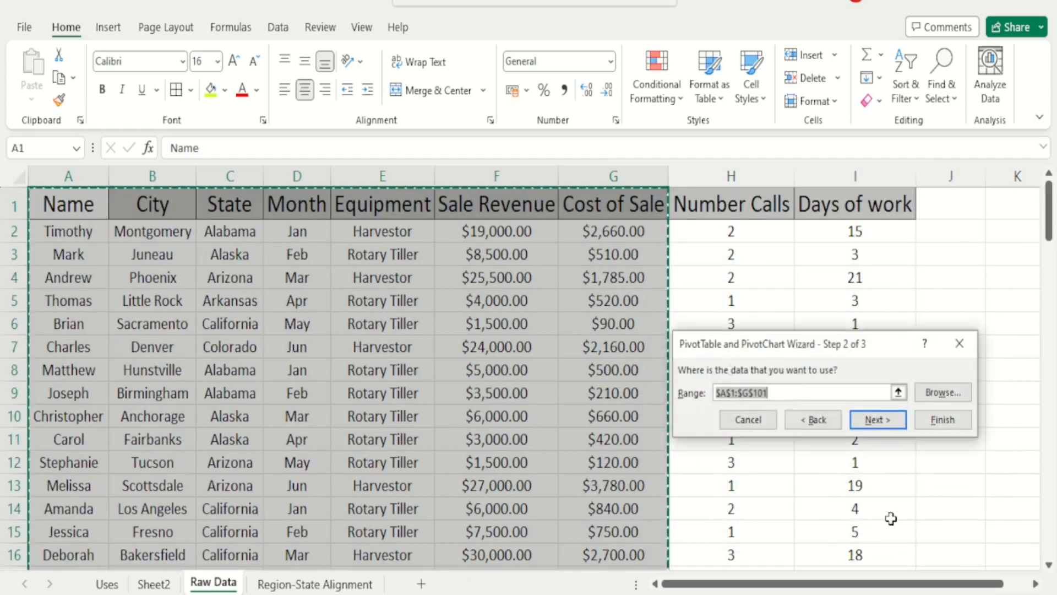
click(868, 421)
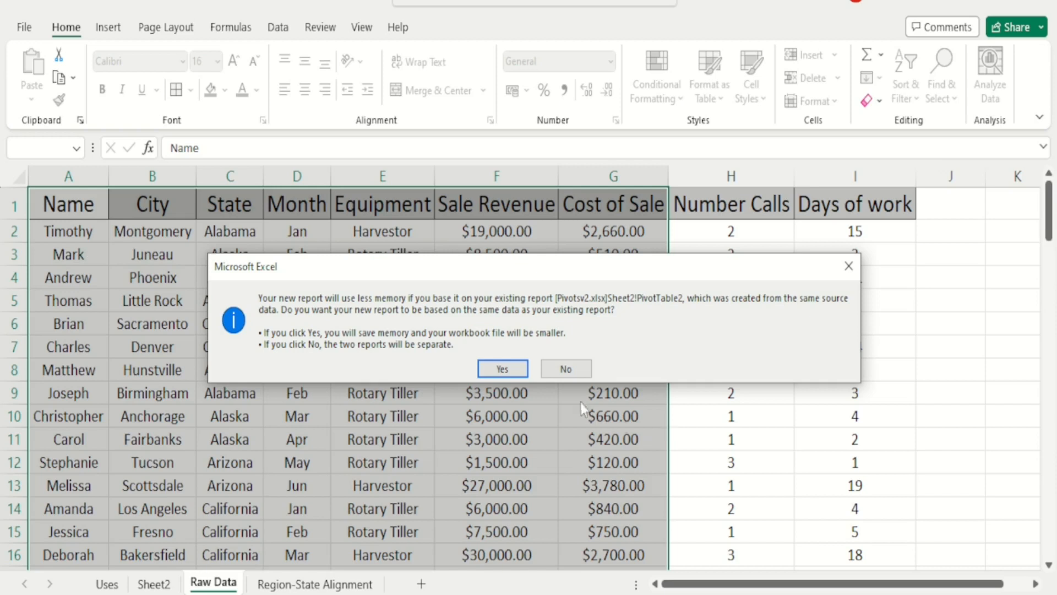
click(558, 370)
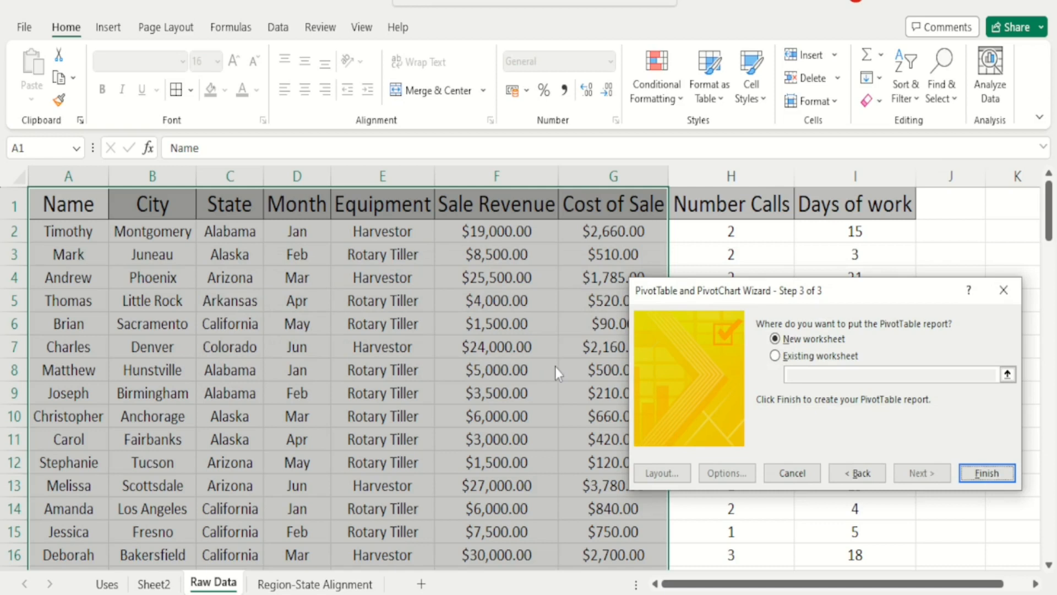
click(775, 356)
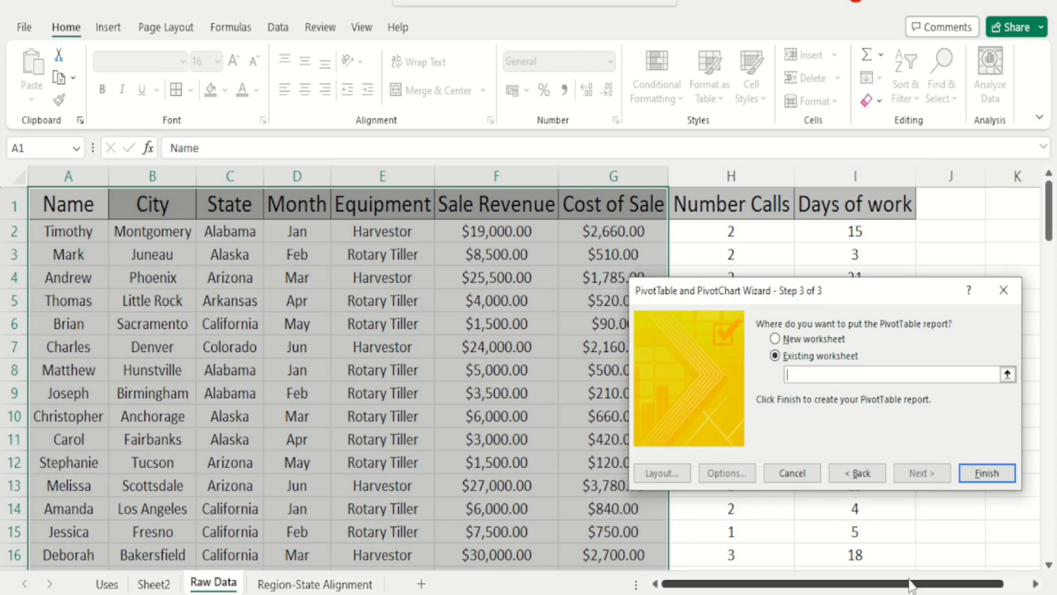
drag(911, 582, 936, 584)
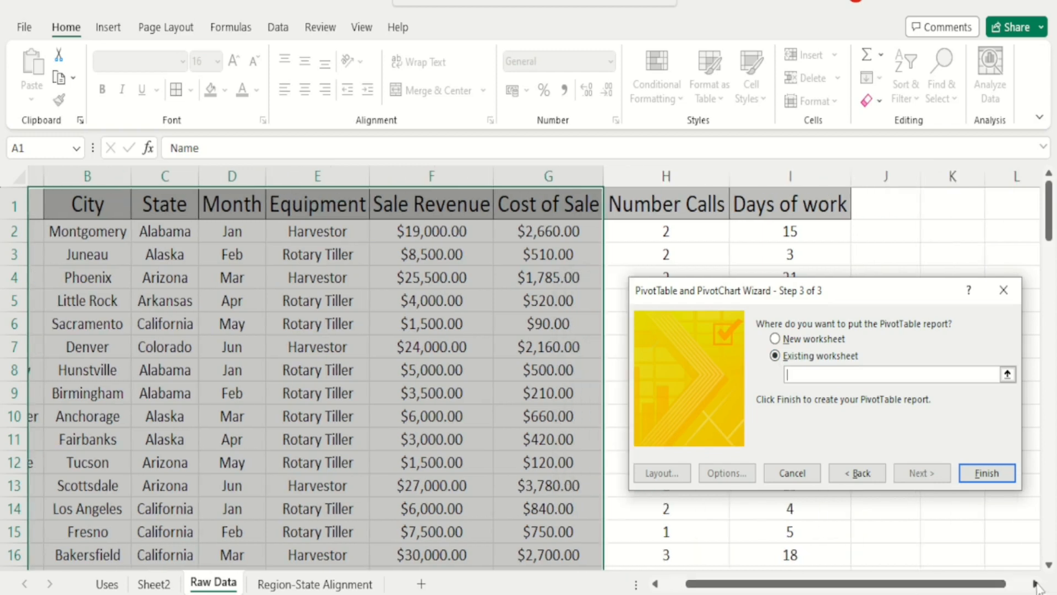
drag(1035, 583, 896, 583)
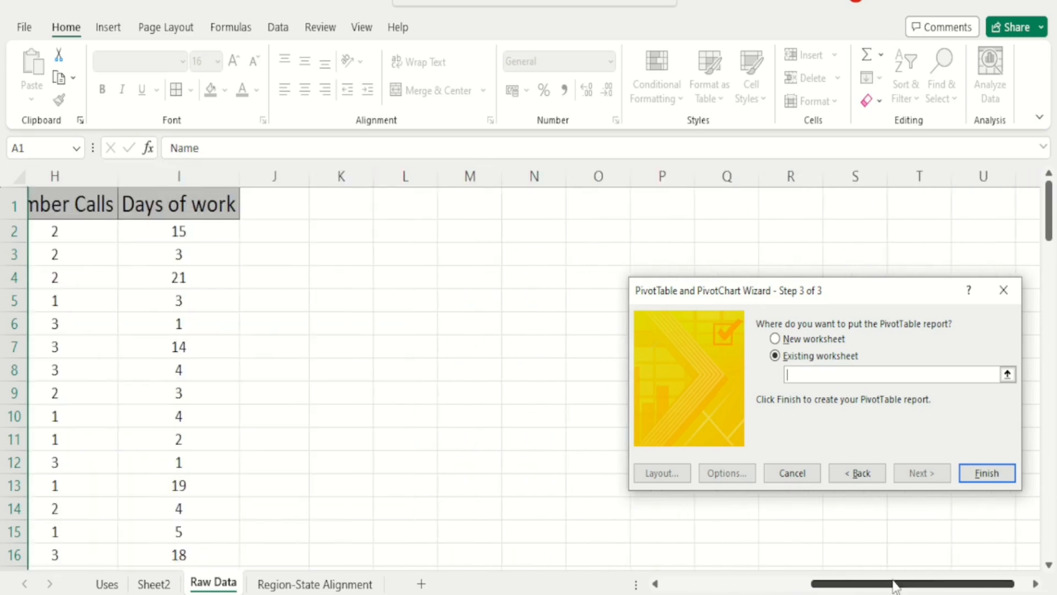
click(454, 230)
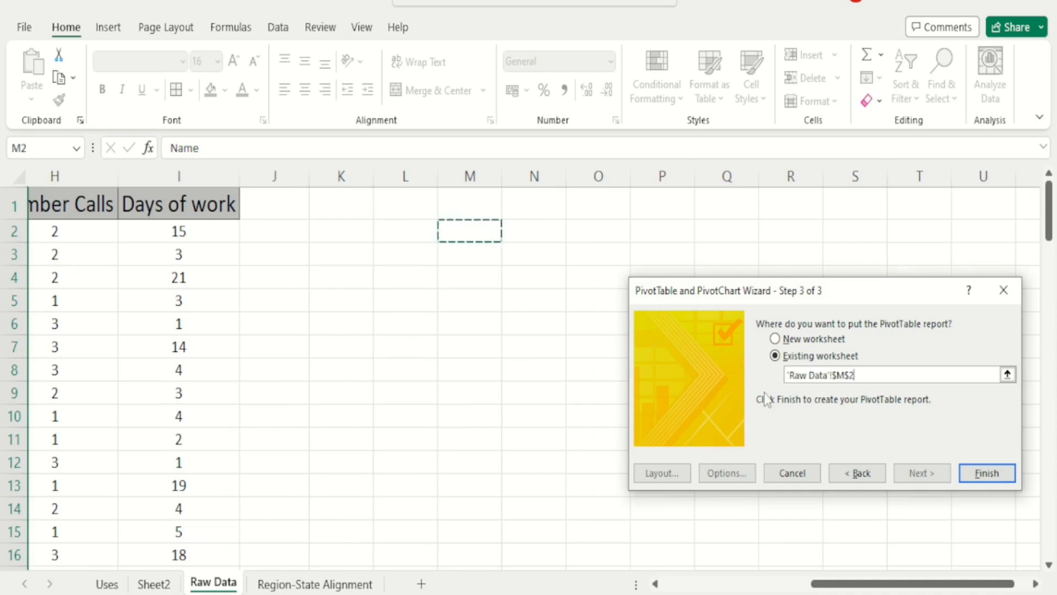
click(986, 476)
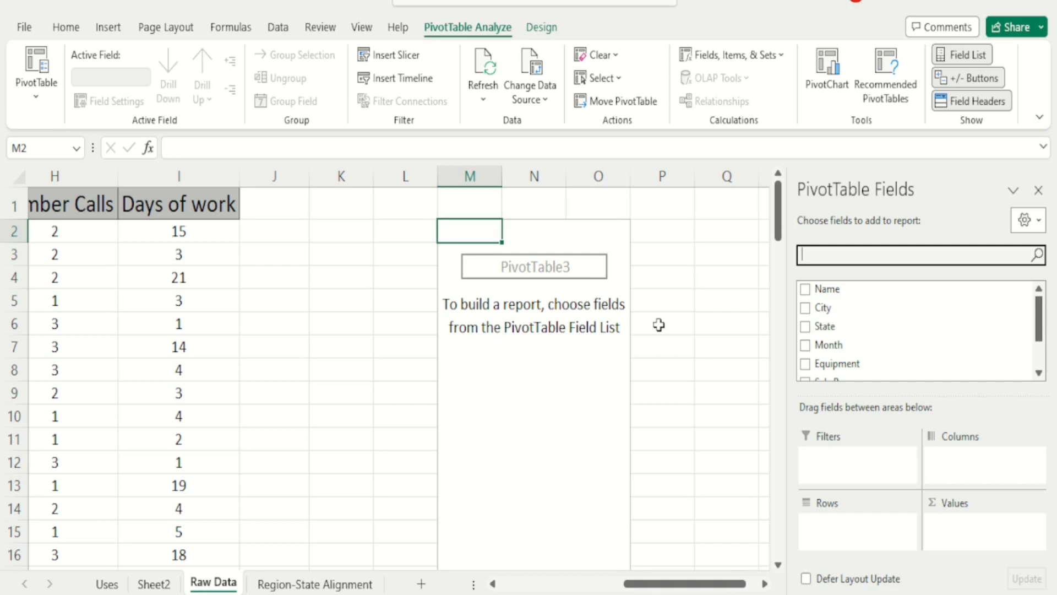
Place City in the rows and Sale Revenue in the values of the PivotTable at M2.
click(829, 327)
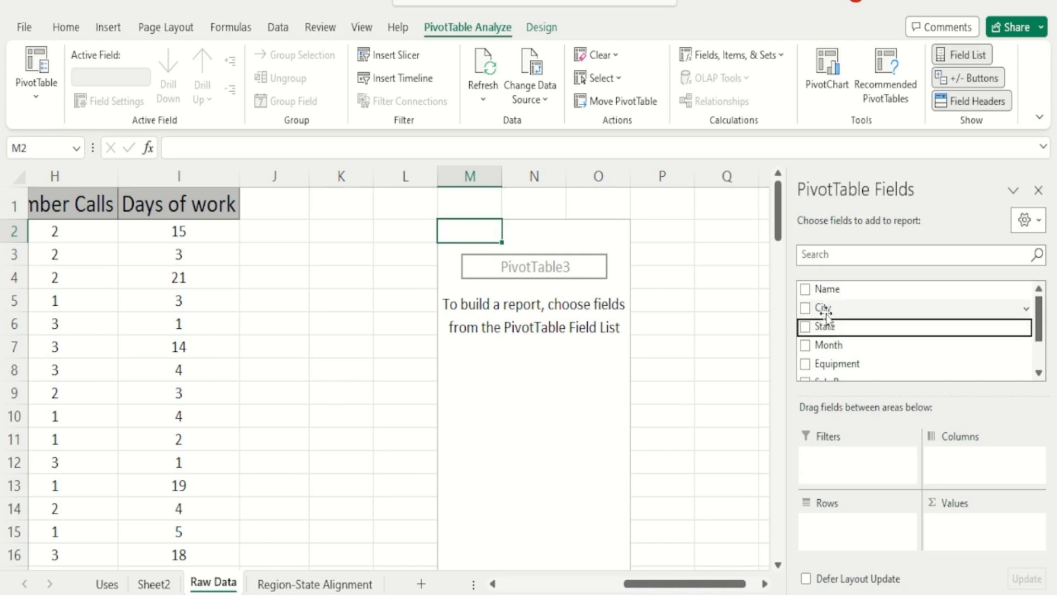
drag(823, 310, 838, 535)
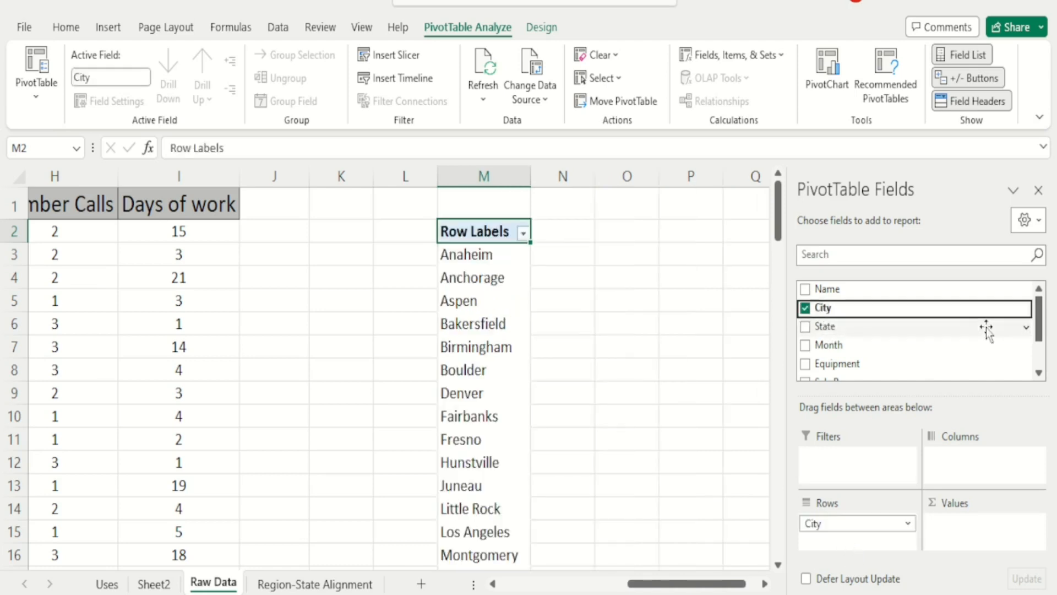
scroll(876, 335, down, 2)
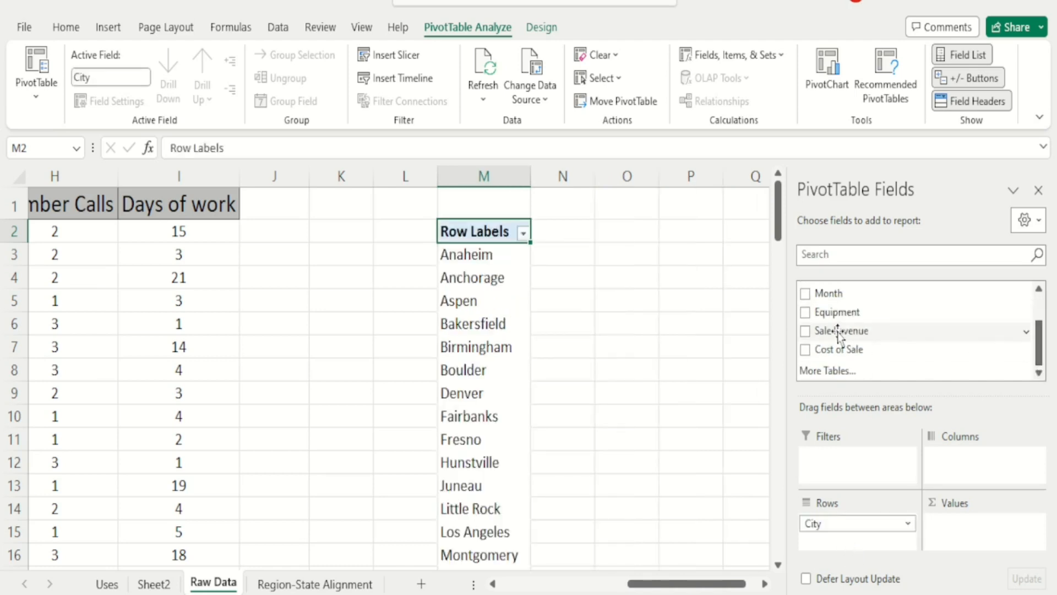
drag(839, 330, 984, 535)
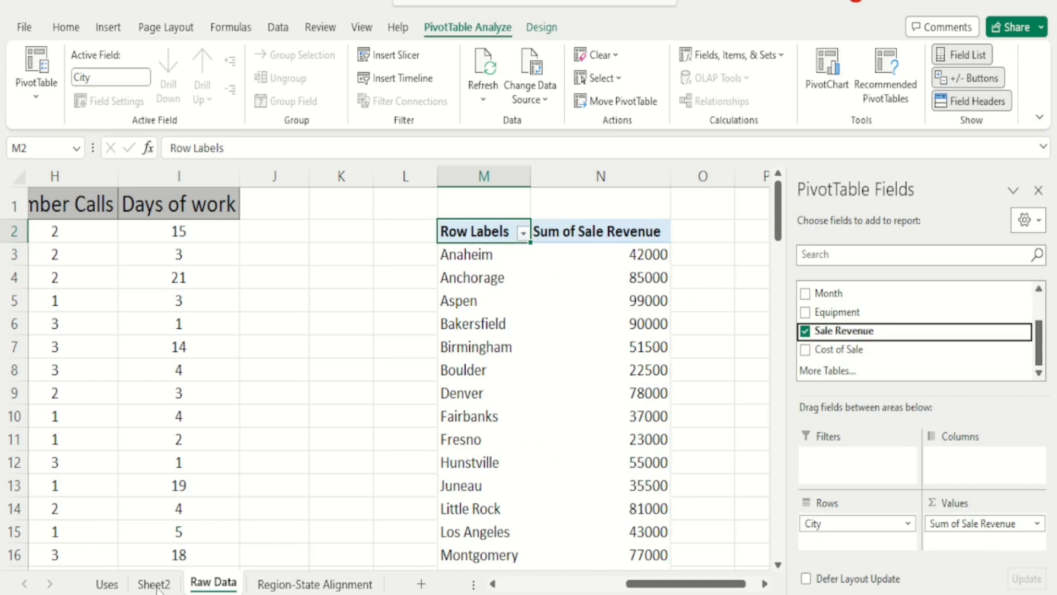
Delete the entire city PivotTable in columns M and N of the Raw Data sheet.
click(493, 207)
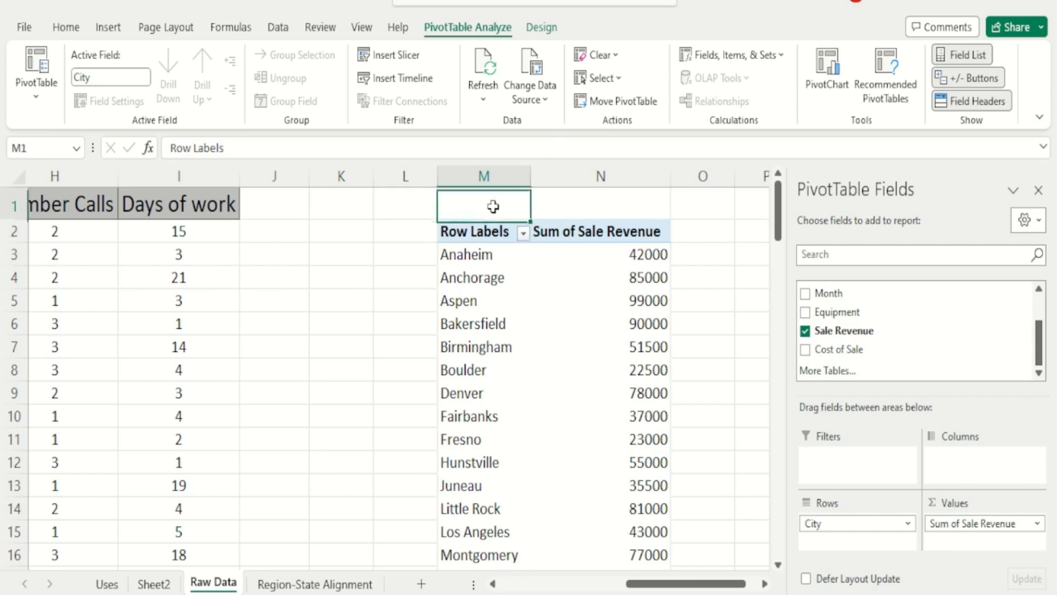
key(Down)
key(shift+Right)
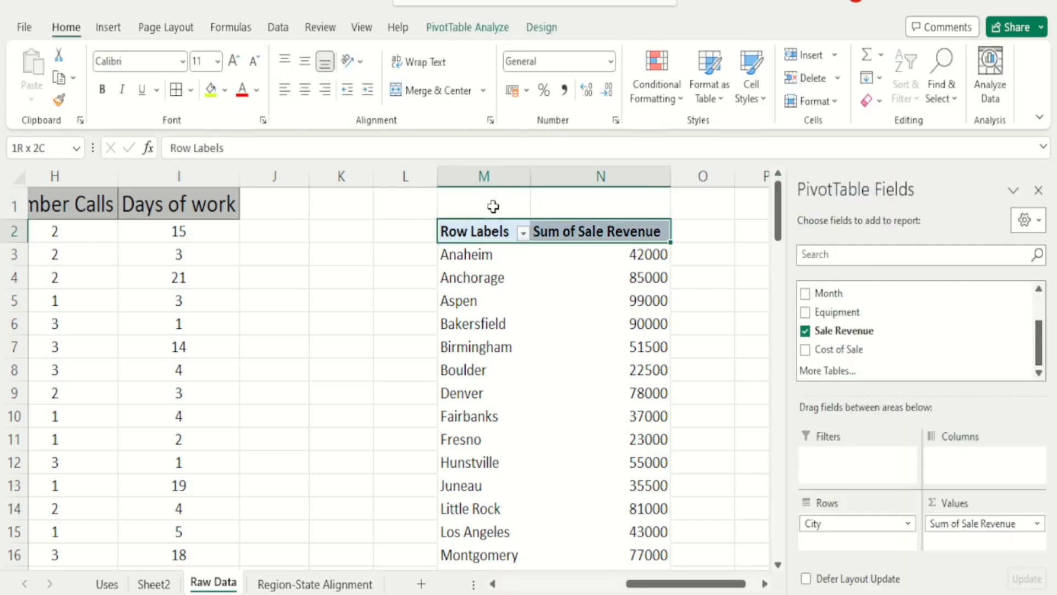
key(ctrl+shift+Down)
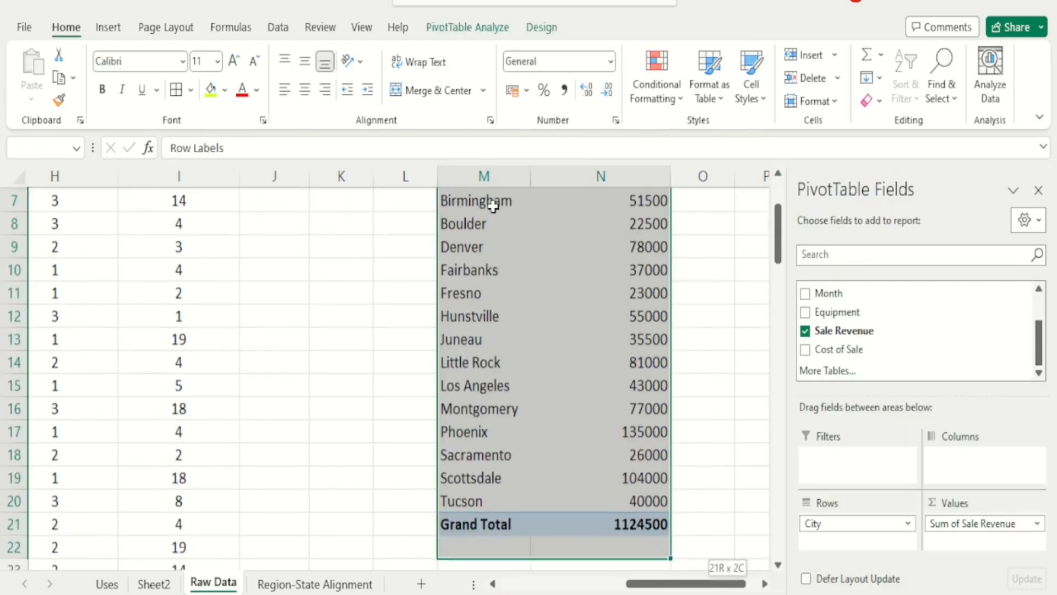
key(Delete)
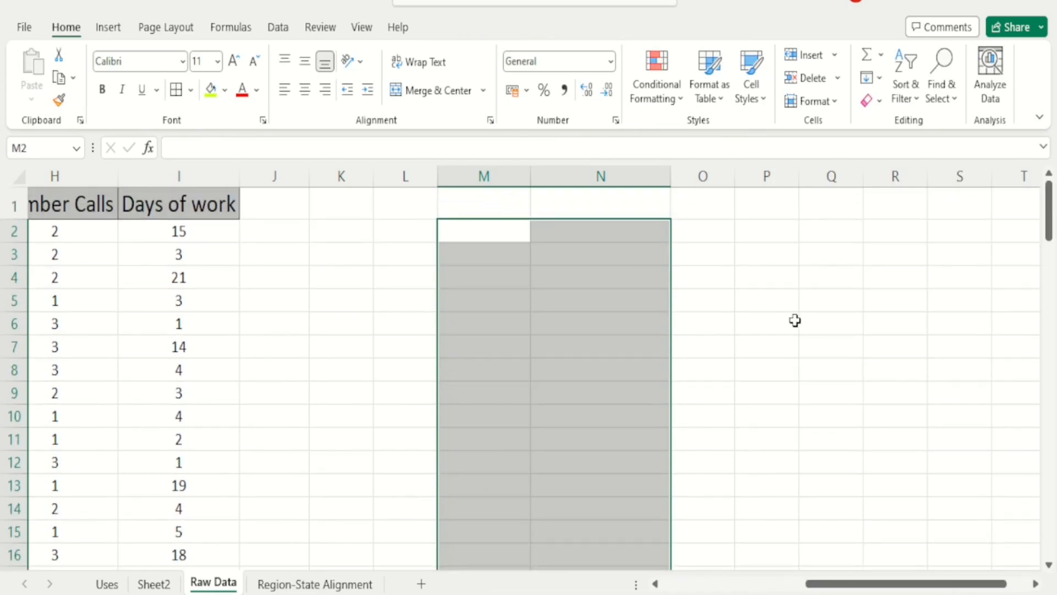
Check which Raw Data range feeds the state PivotTable on Sheet2 in the PivotTable Wizard, leaving it unchanged.
click(144, 587)
click(331, 376)
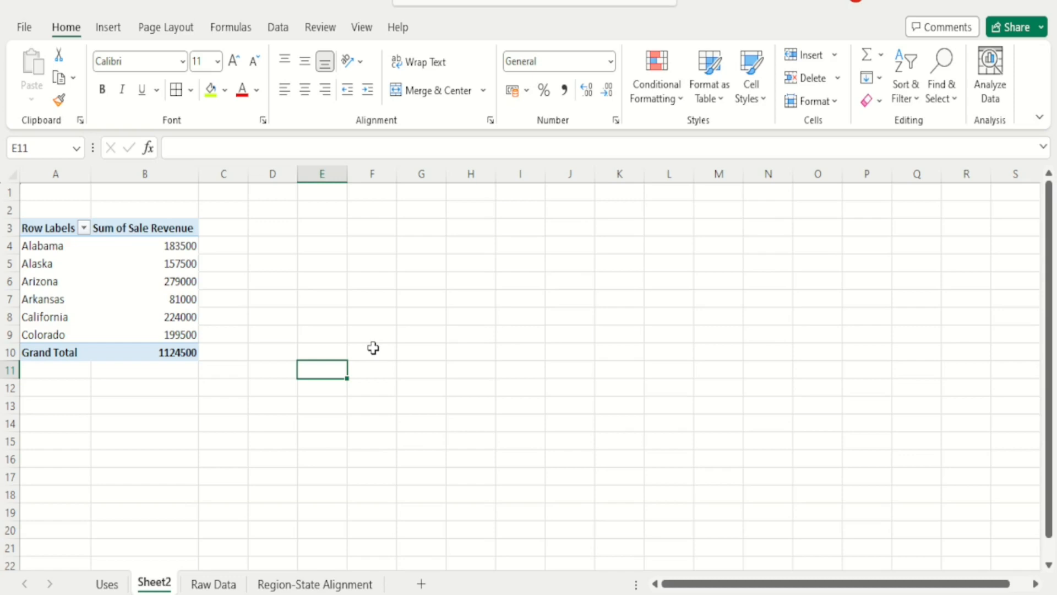
click(174, 318)
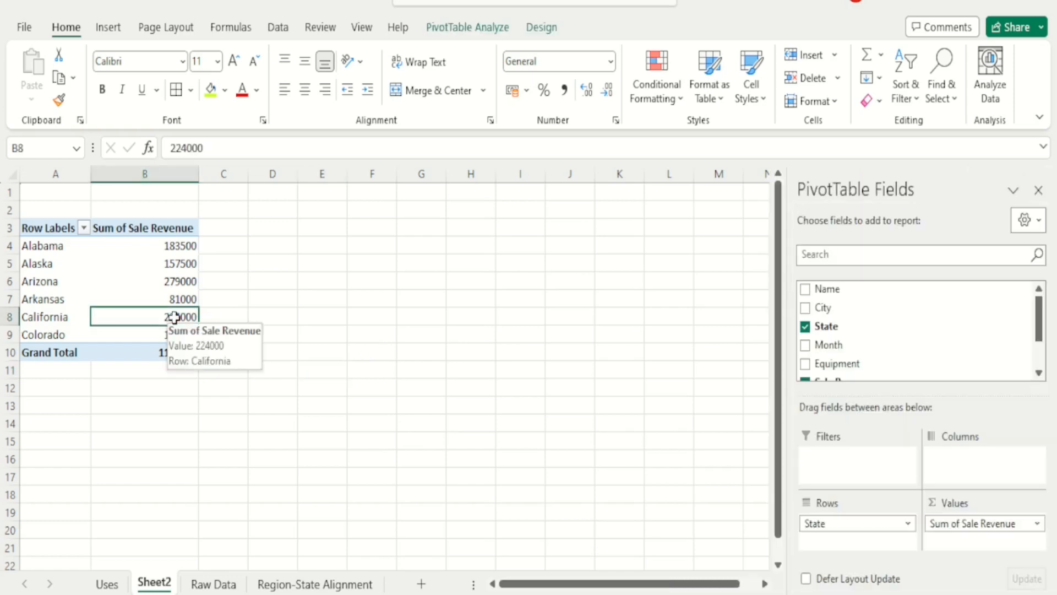
key(alt+d)
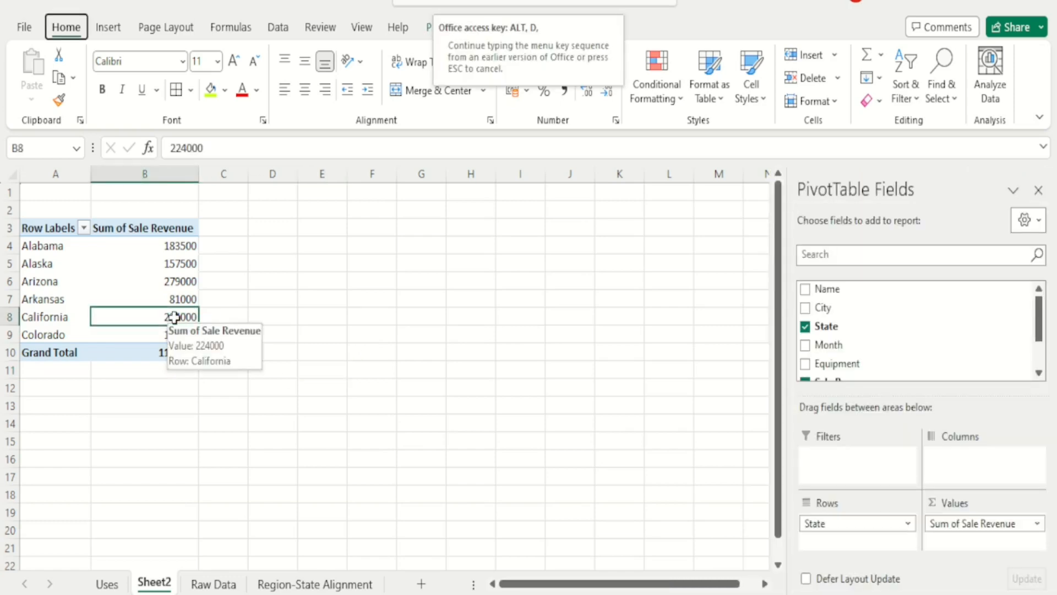
key(p)
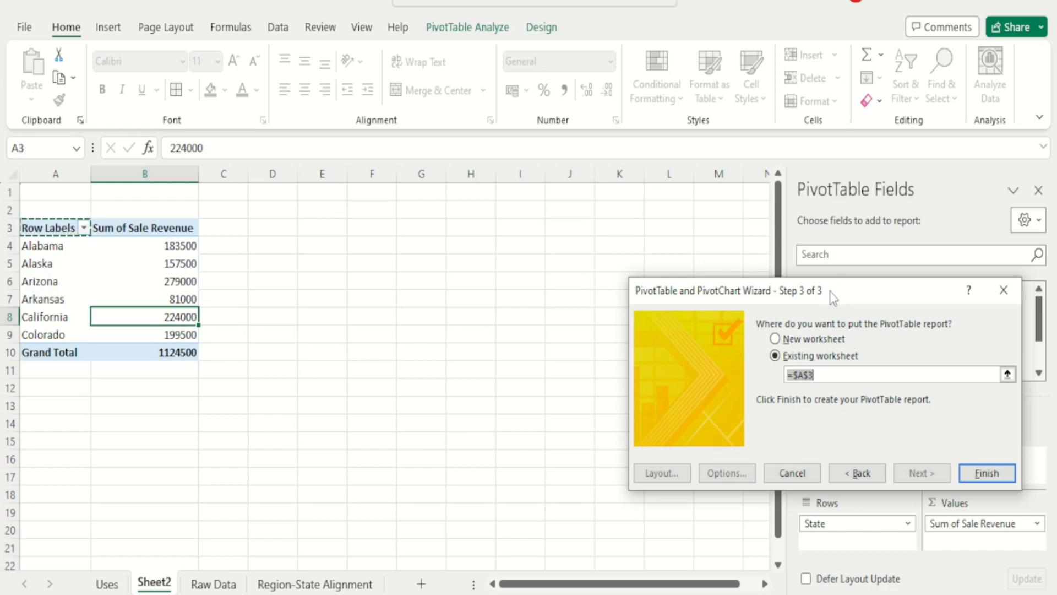
click(858, 475)
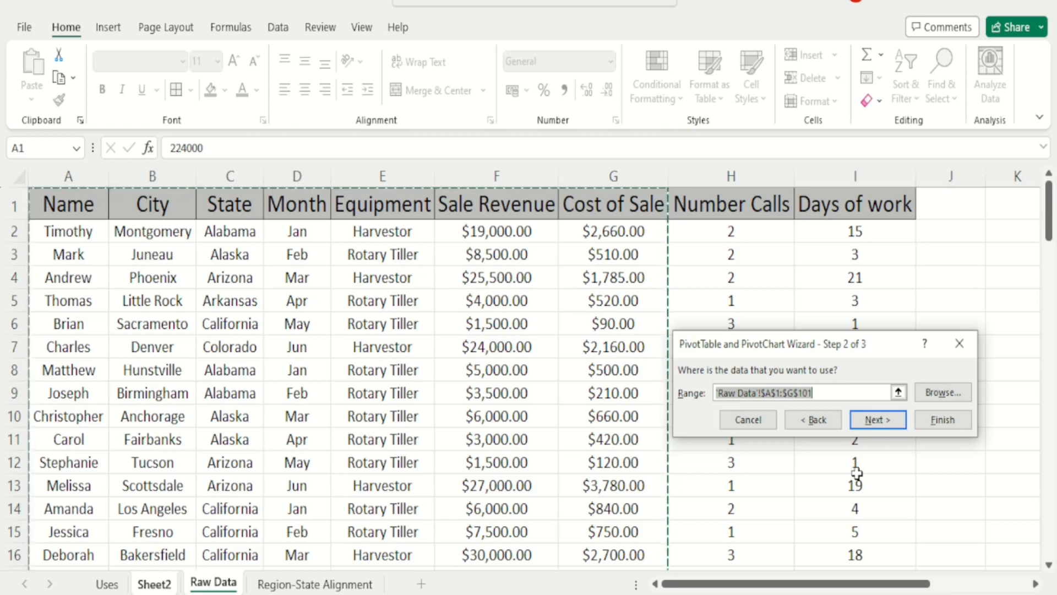
click(958, 343)
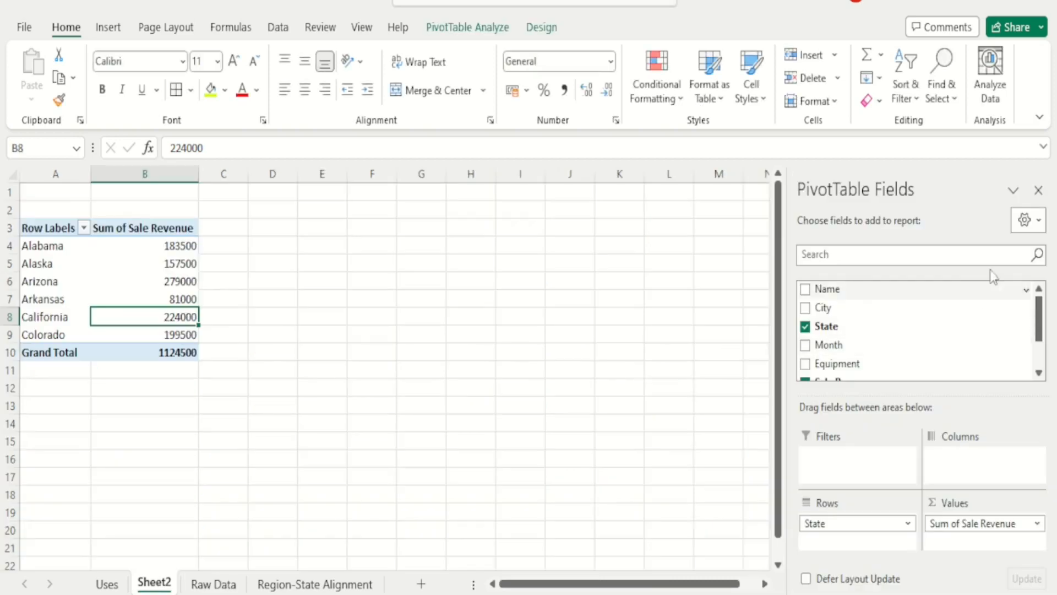
click(1038, 190)
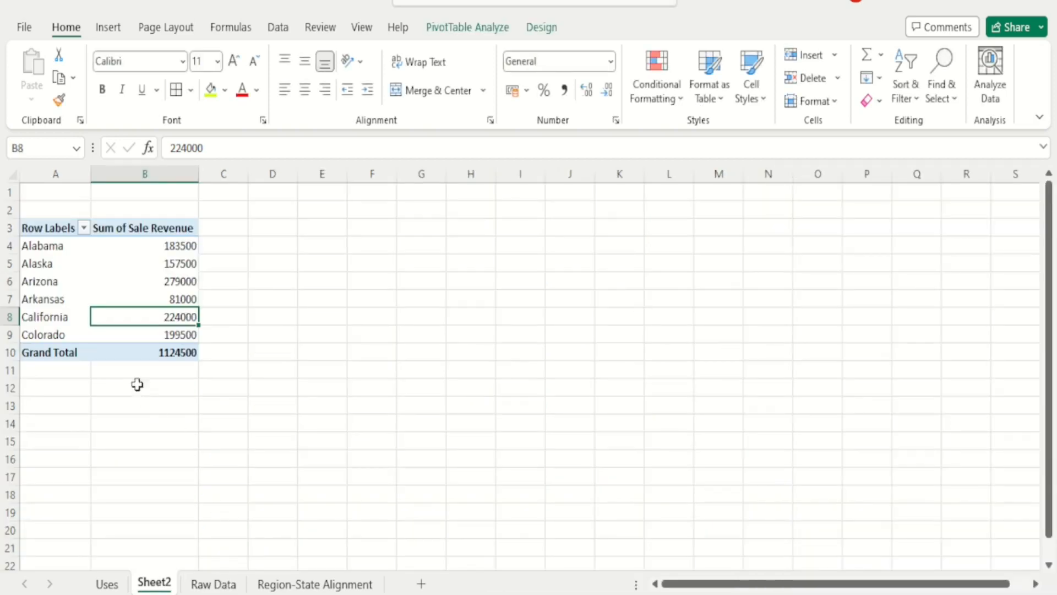
Compare the Sheet2 PivotTable with the Raw Data source columns, extending the selection to include Number Calls and Days of work.
drag(177, 352, 38, 224)
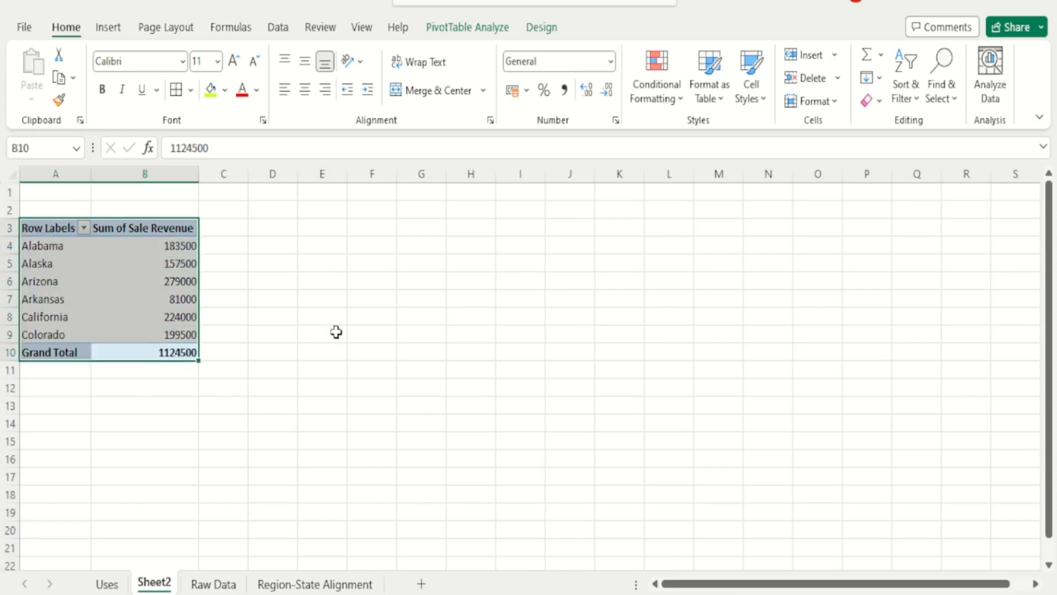
click(396, 366)
click(222, 584)
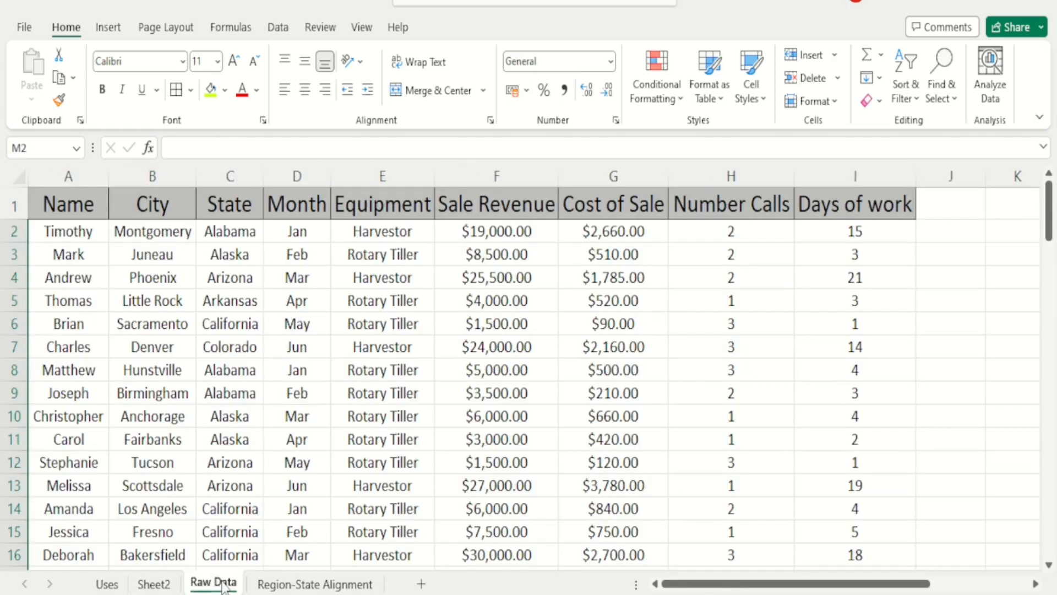
drag(60, 206, 597, 375)
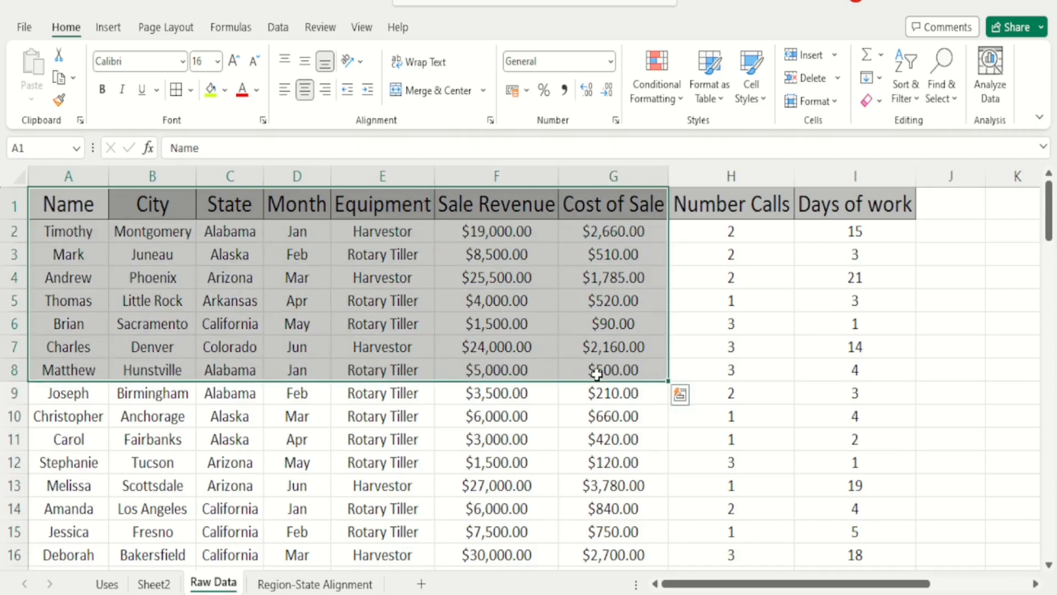
key(shift+Right)
key(shift+Right)
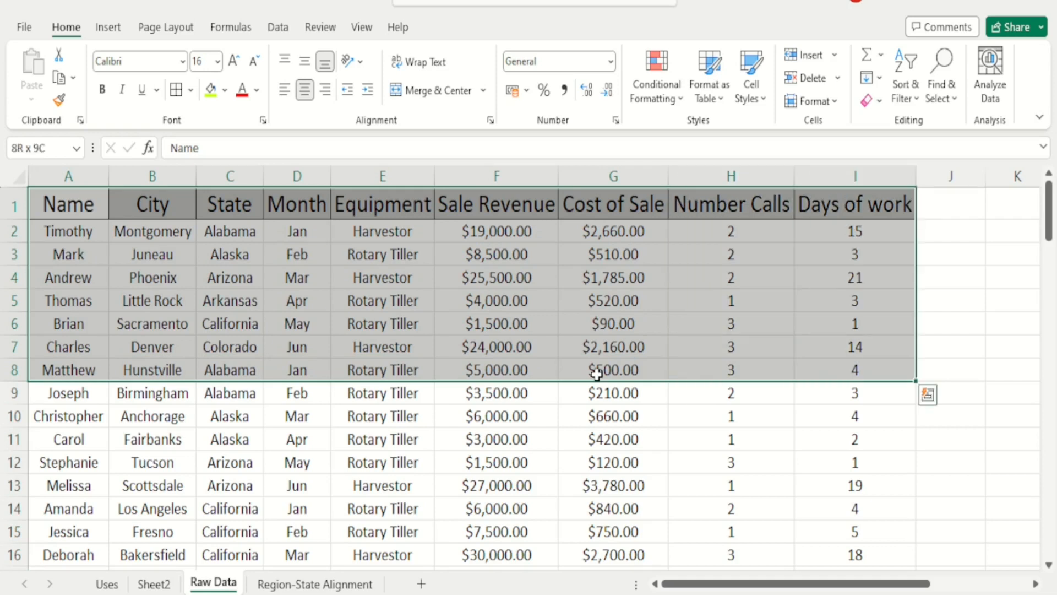
Change the source range of the Sheet2 PivotTable to 'Raw Data'!$A$1:$I$101 with the PivotTable Wizard, keeping the report at A3.
click(155, 584)
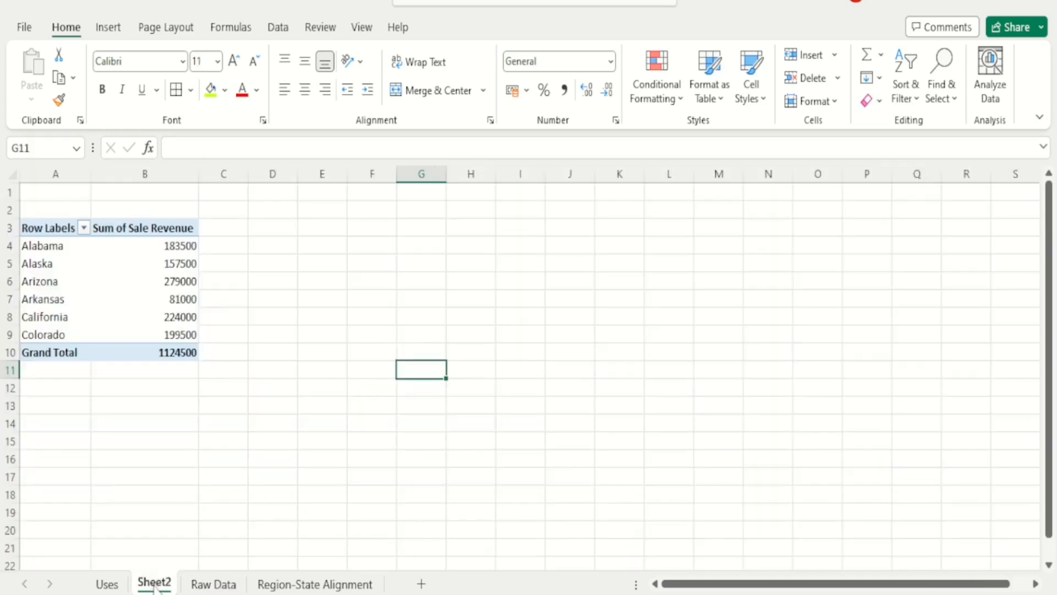
click(270, 385)
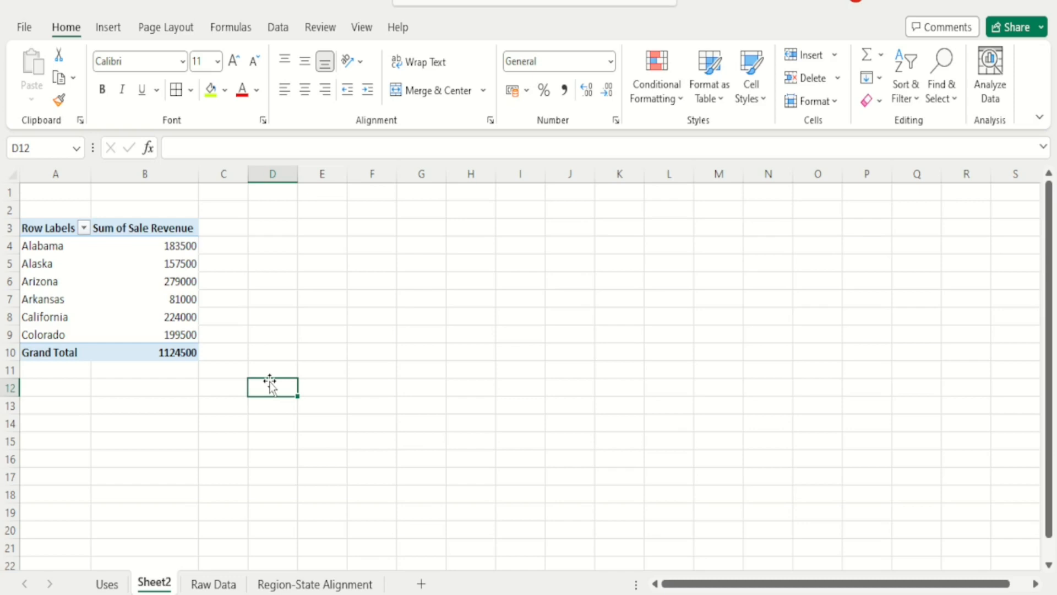
click(157, 294)
key(alt+d)
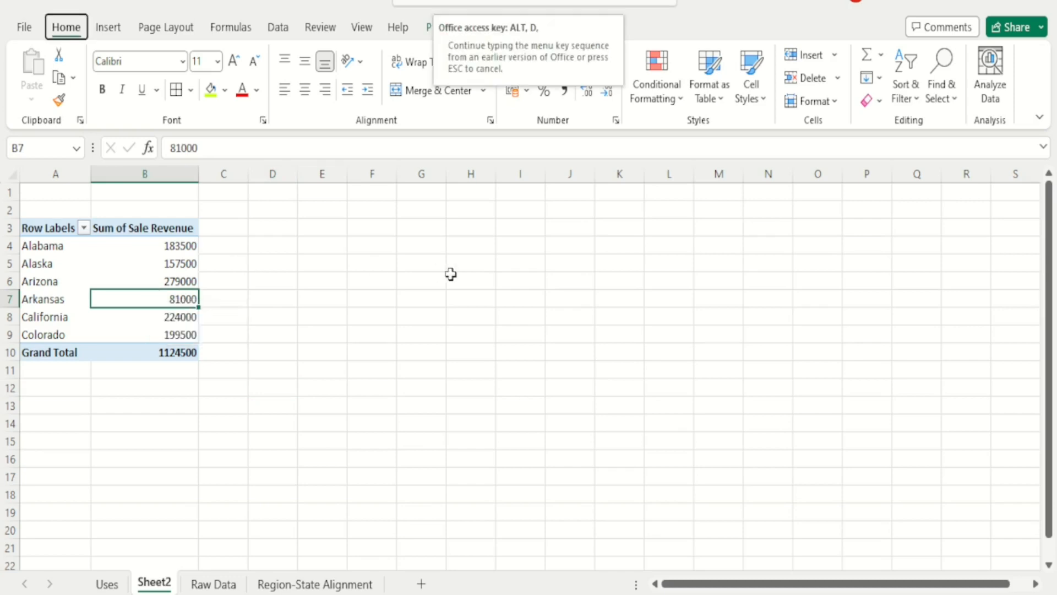
key(p)
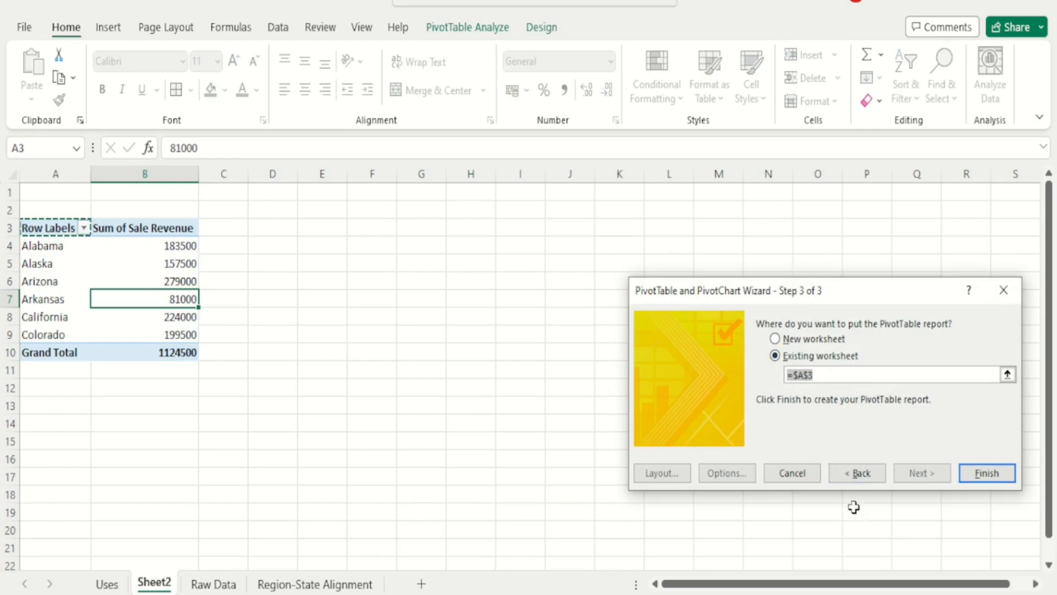
click(857, 474)
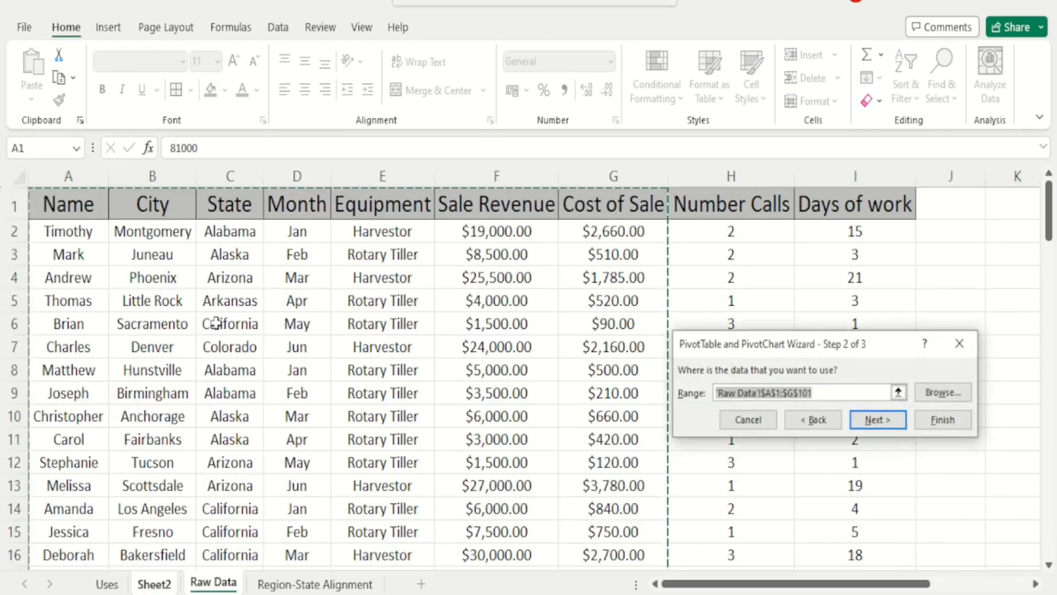
click(70, 204)
key(ctrl+shift+Right)
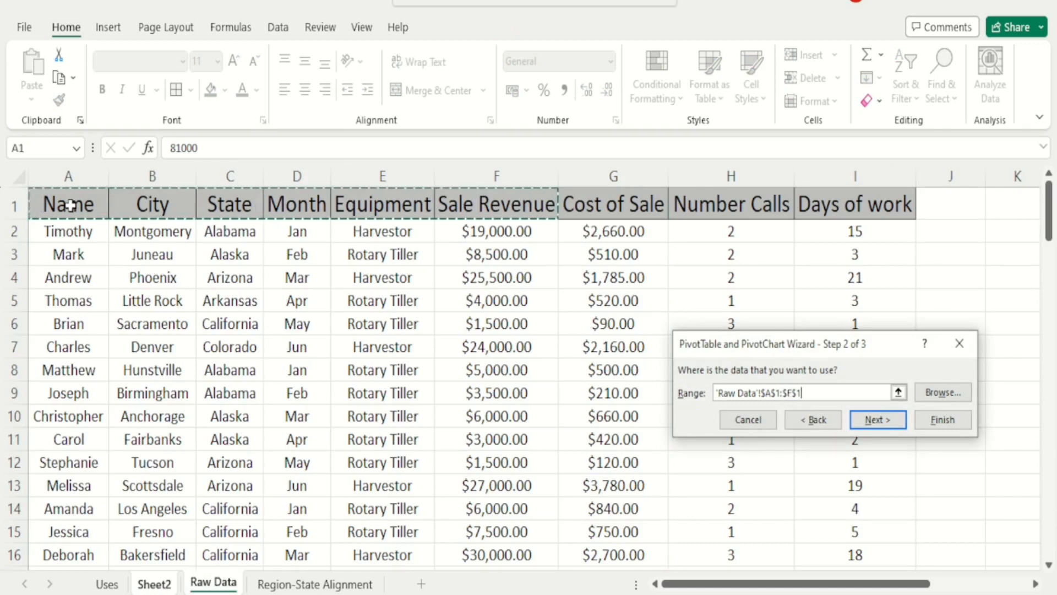
key(shift+Left)
key(shift+Left)
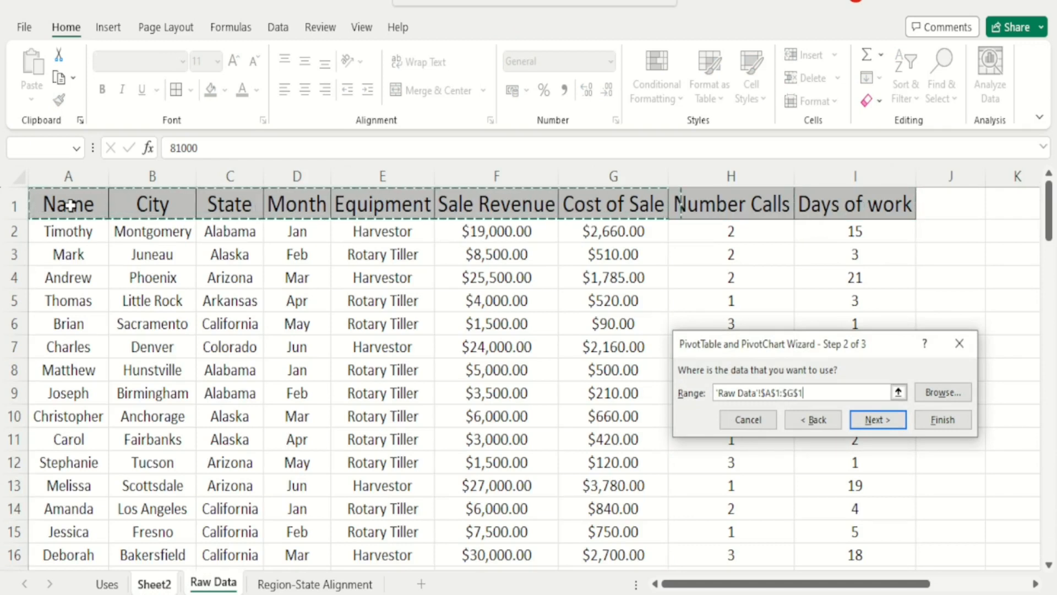
key(shift+Right)
key(shift+Right)
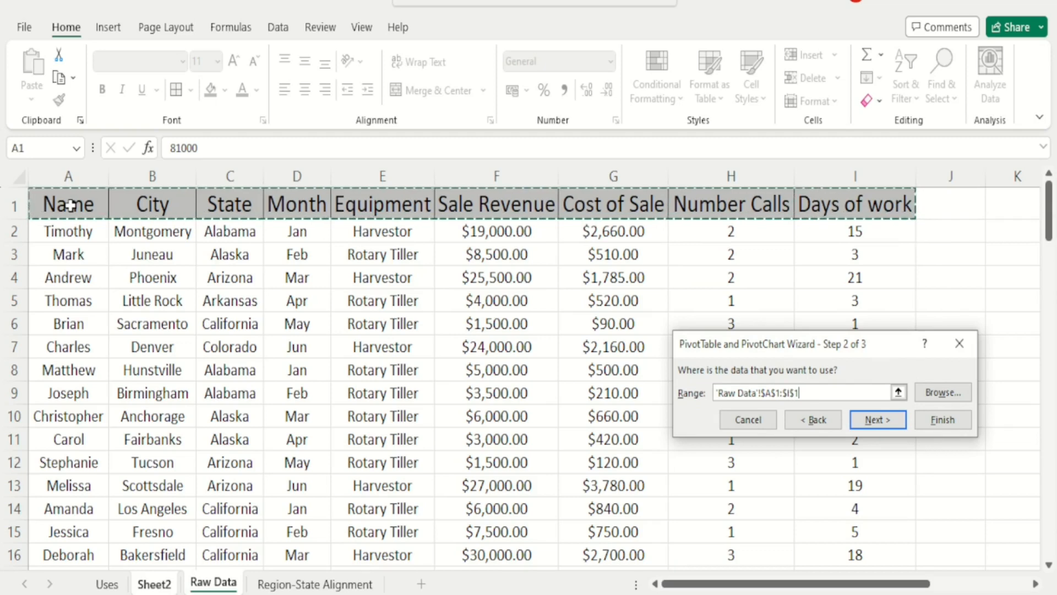
key(ctrl+shift+Down)
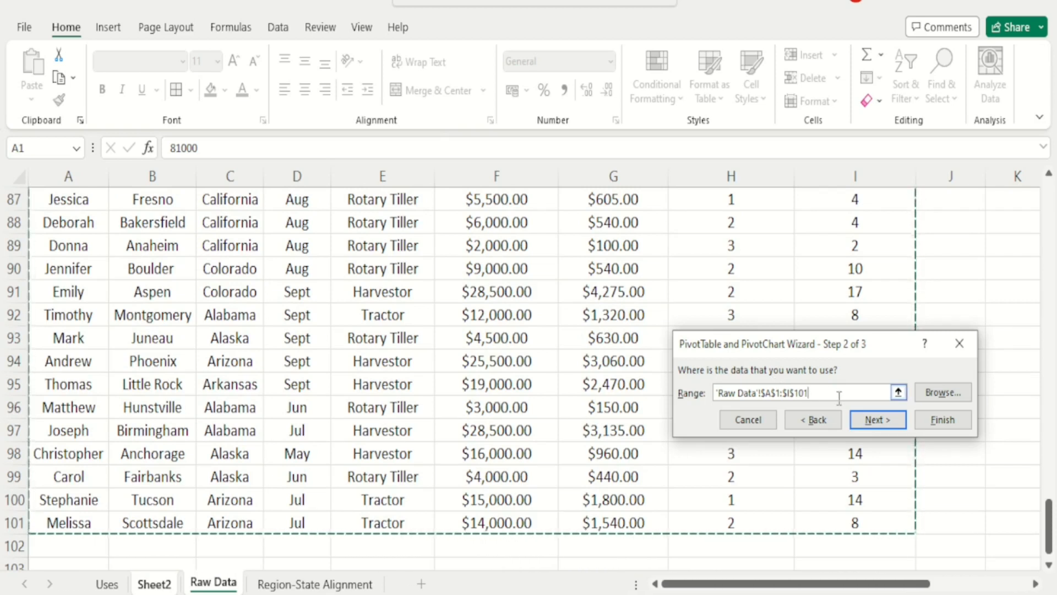
click(872, 419)
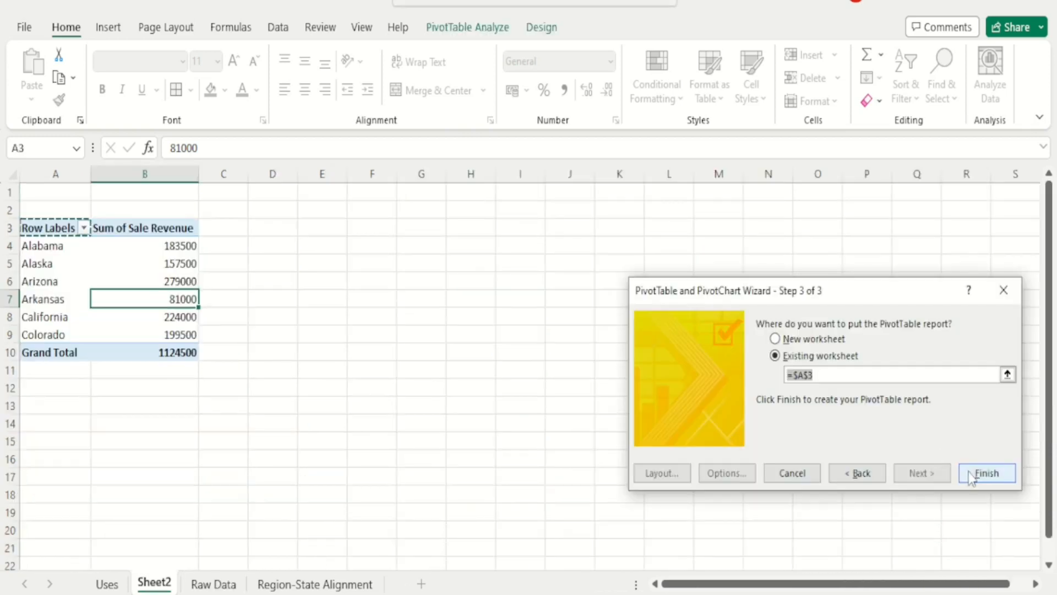
click(974, 472)
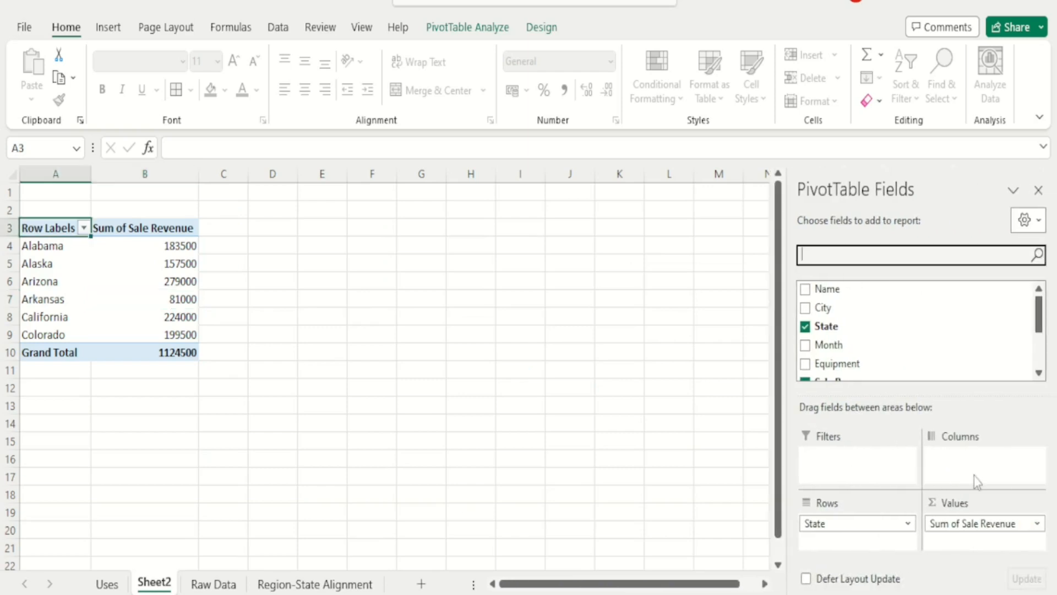
click(1038, 190)
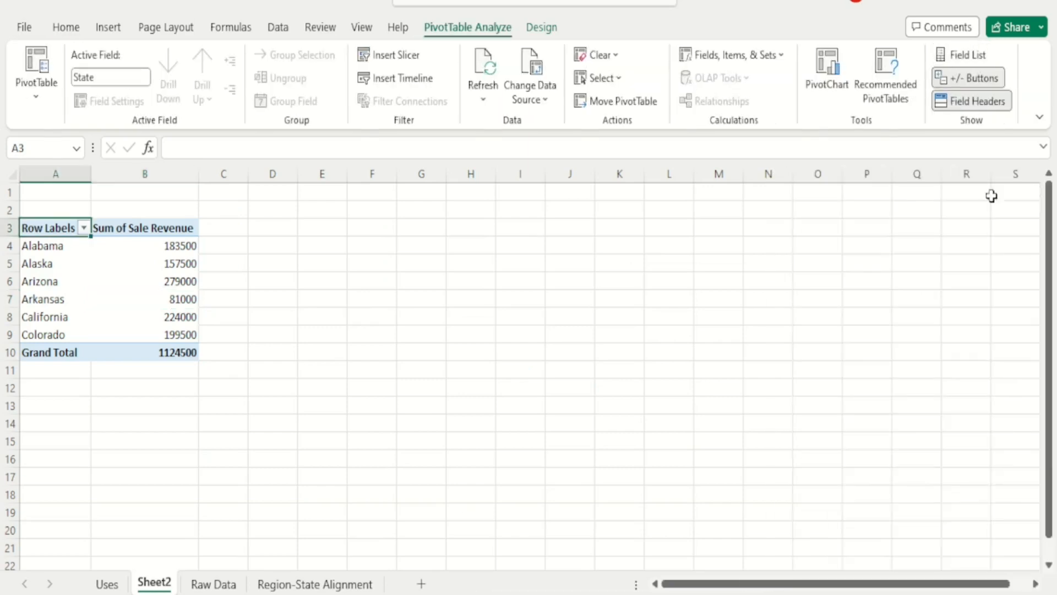
Refresh the state PivotTable on Sheet2.
click(156, 299)
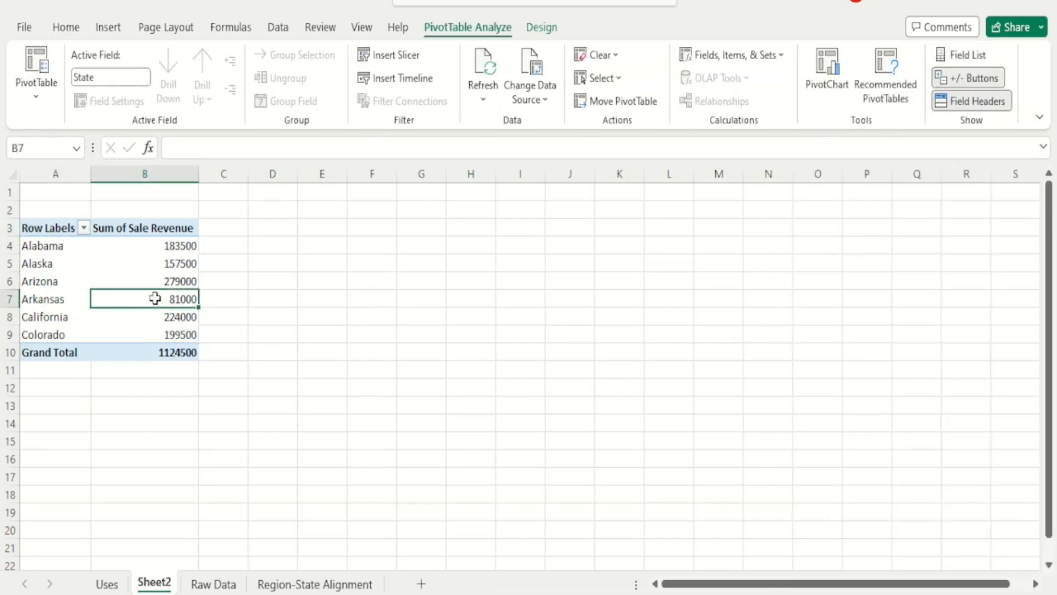
right_click(156, 299)
click(212, 388)
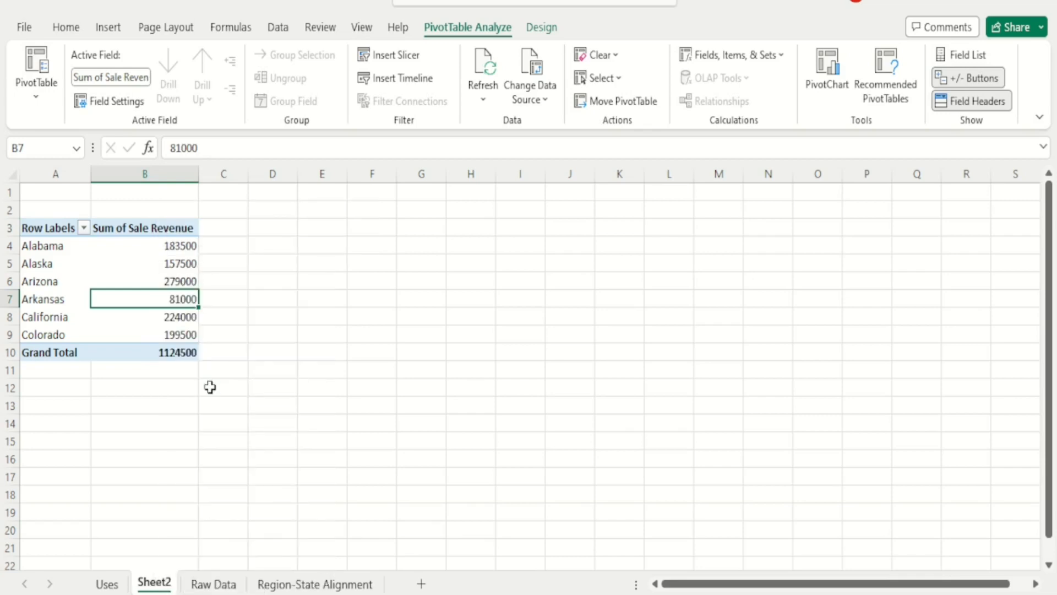
click(170, 262)
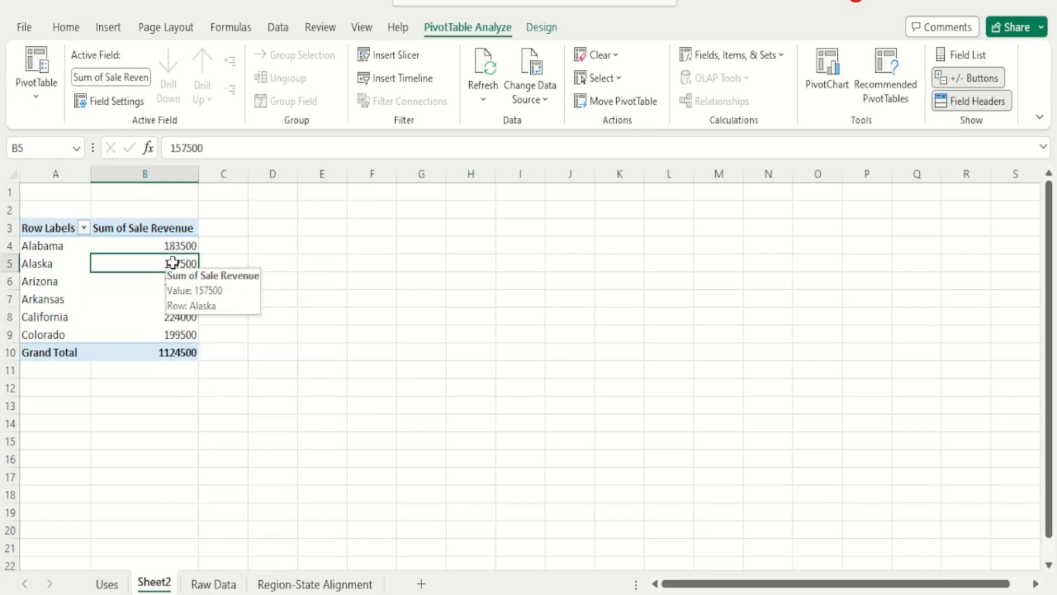
click(326, 335)
Show the field list of the Sheet2 PivotTable and check it for the Number Calls and Days of work fields.
click(165, 298)
right_click(165, 299)
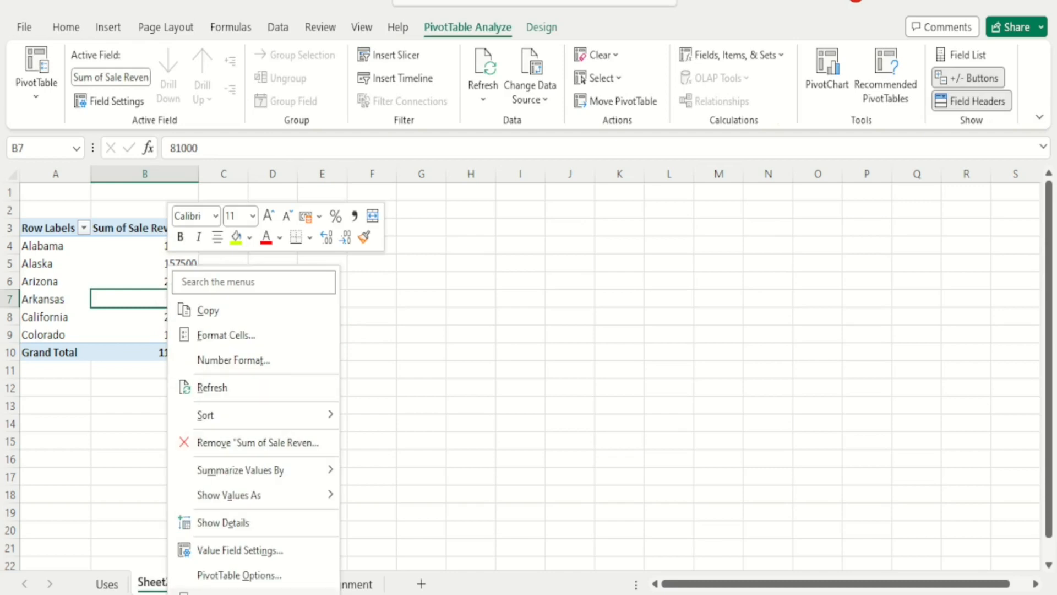
click(232, 591)
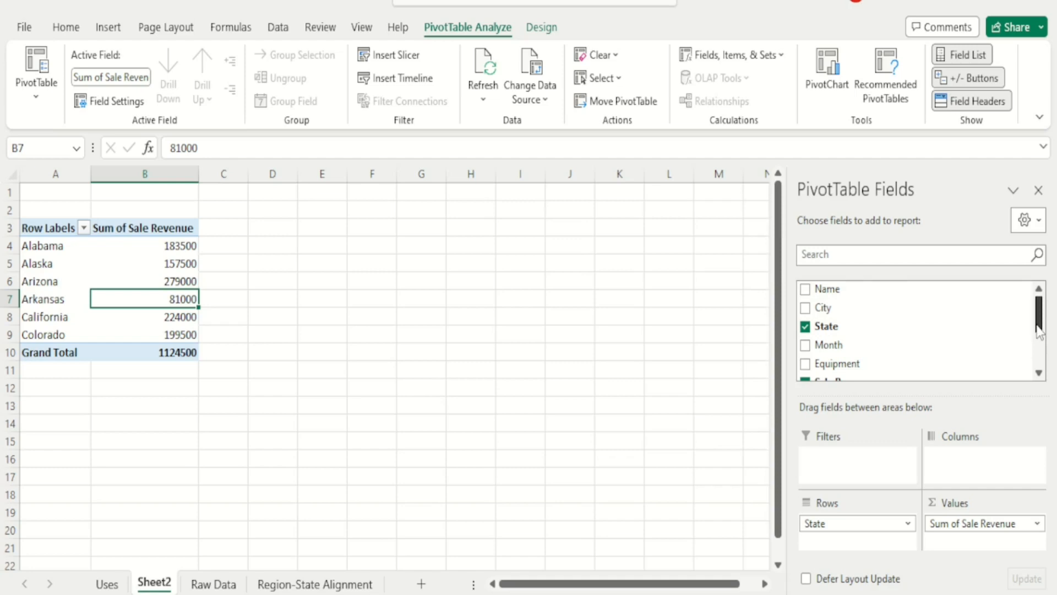
drag(1039, 331, 1040, 373)
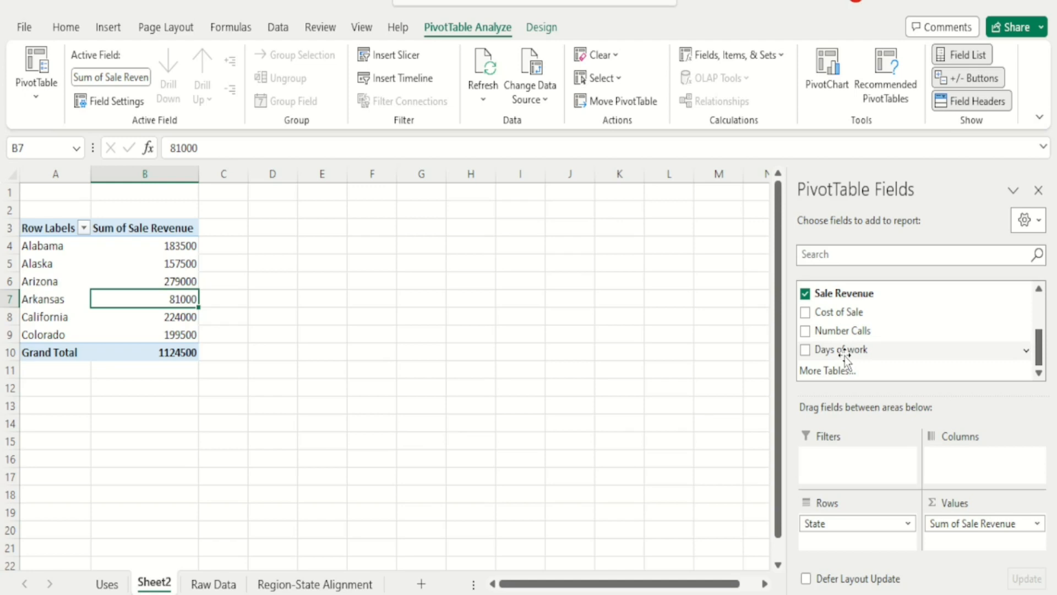
click(1038, 190)
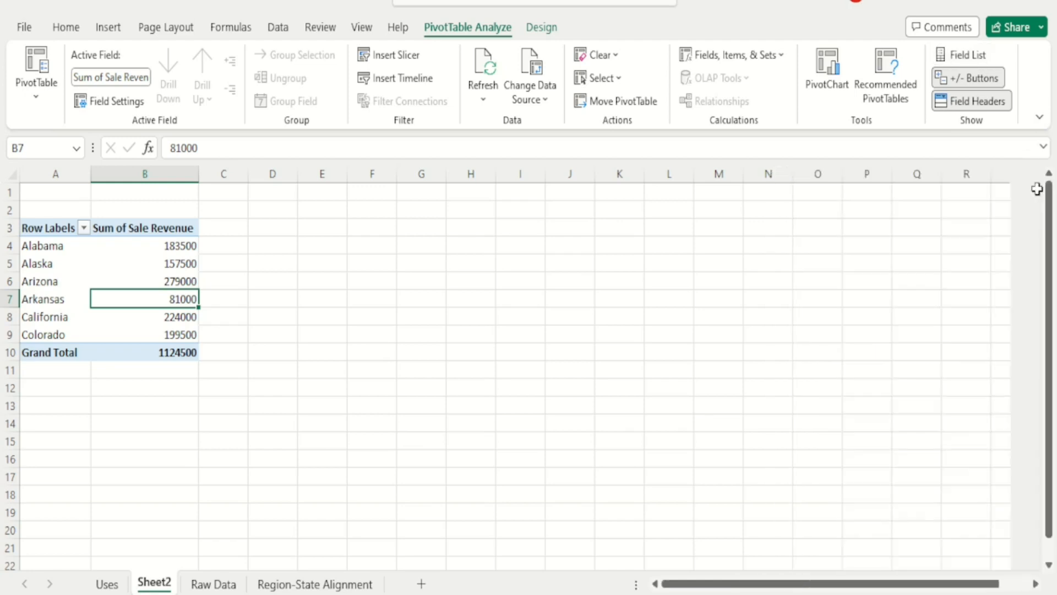
Permanently delete Sheet2 together with its state PivotTable.
right_click(163, 586)
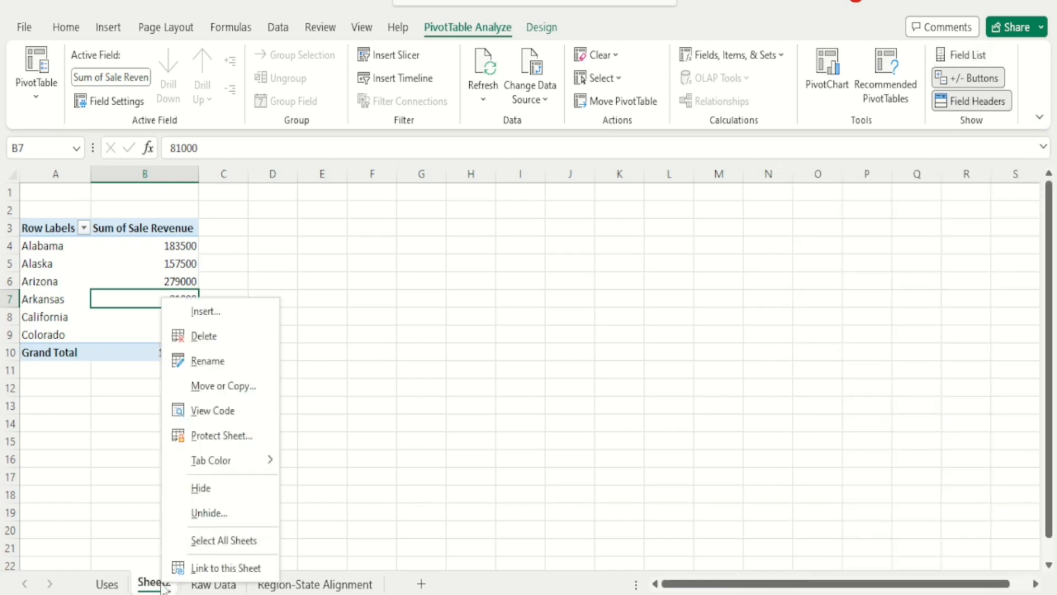
click(205, 337)
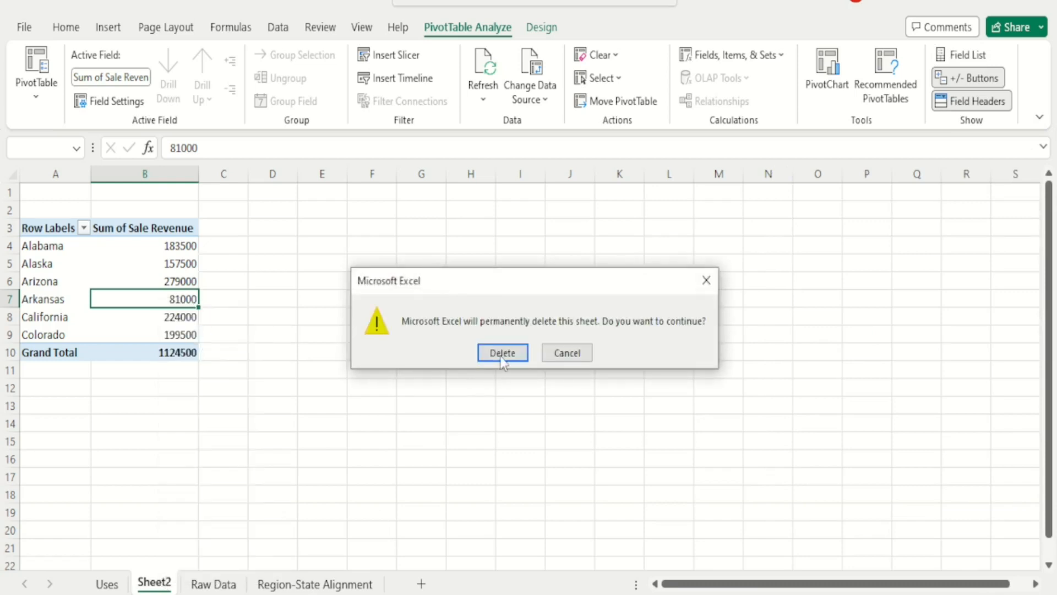
click(501, 354)
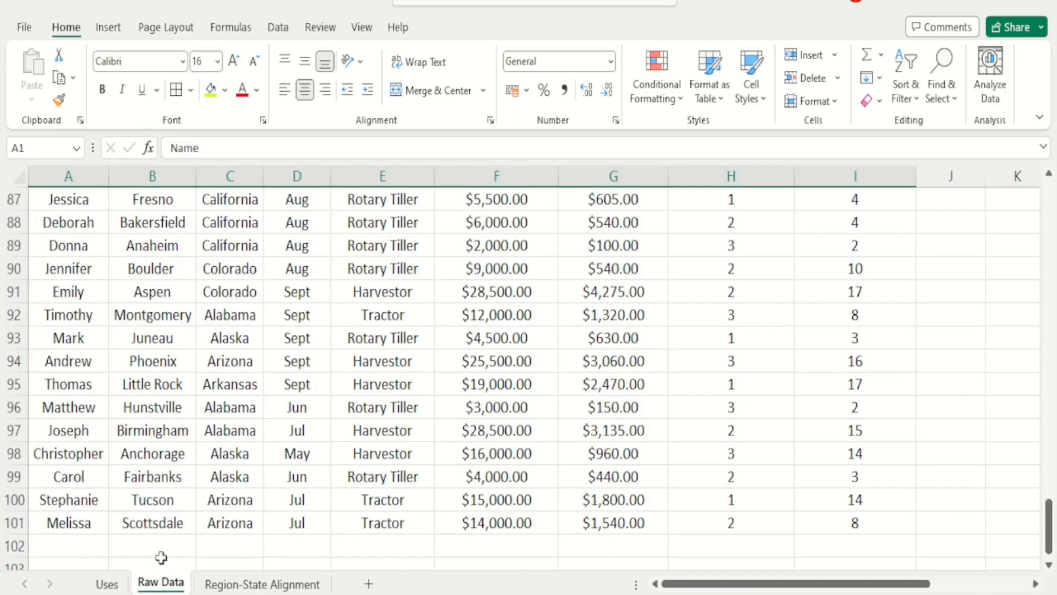
Check the topic list on the Uses sheet and return to the Raw Data sheet.
click(107, 584)
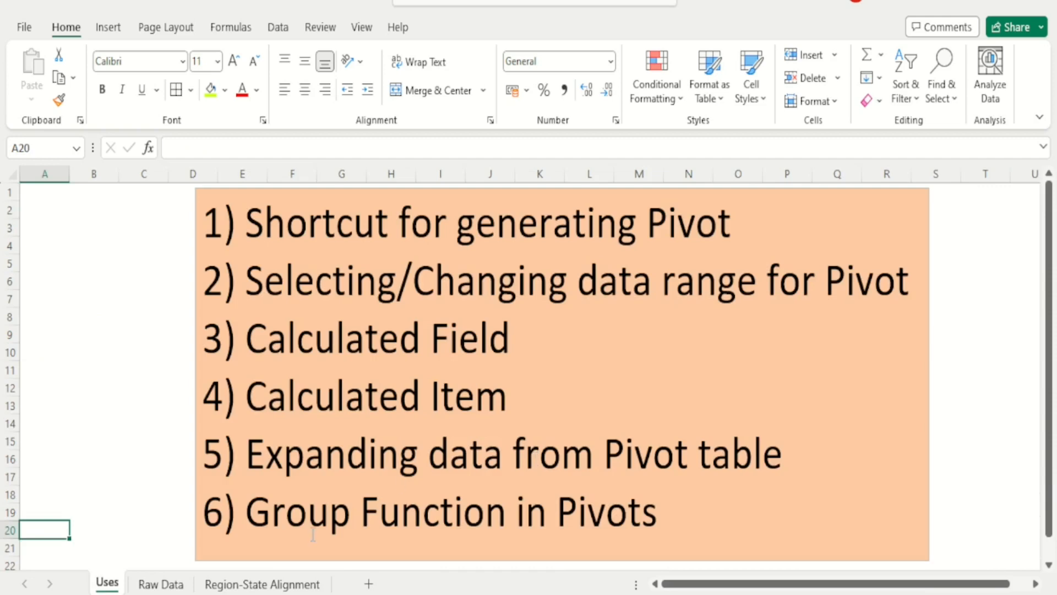
click(159, 584)
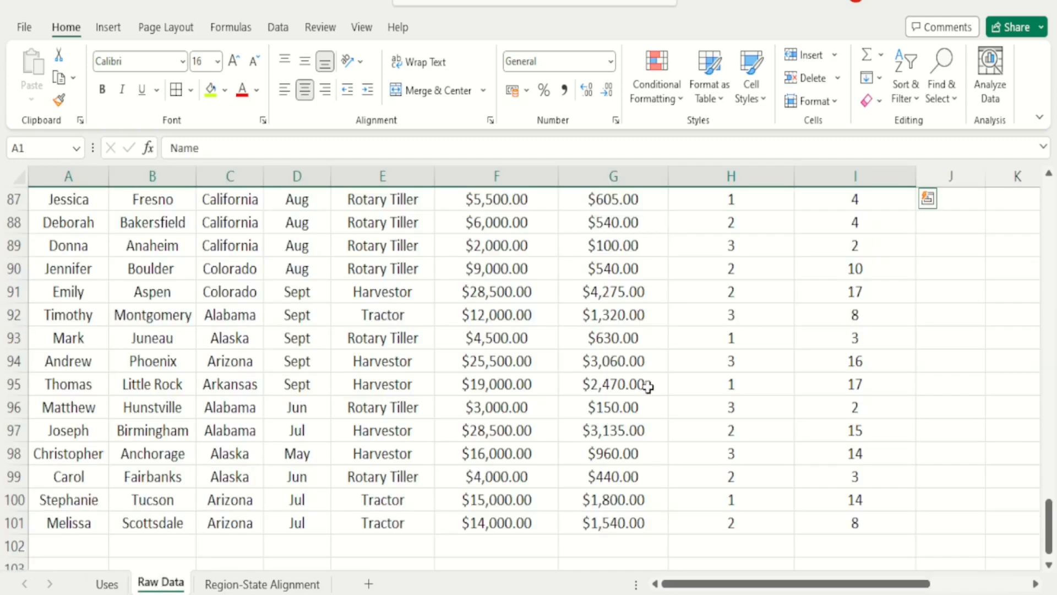
Return to the start of the Raw Data records and examine the headers from Sale Revenue to Days of work.
drag(1049, 515, 1048, 203)
click(686, 309)
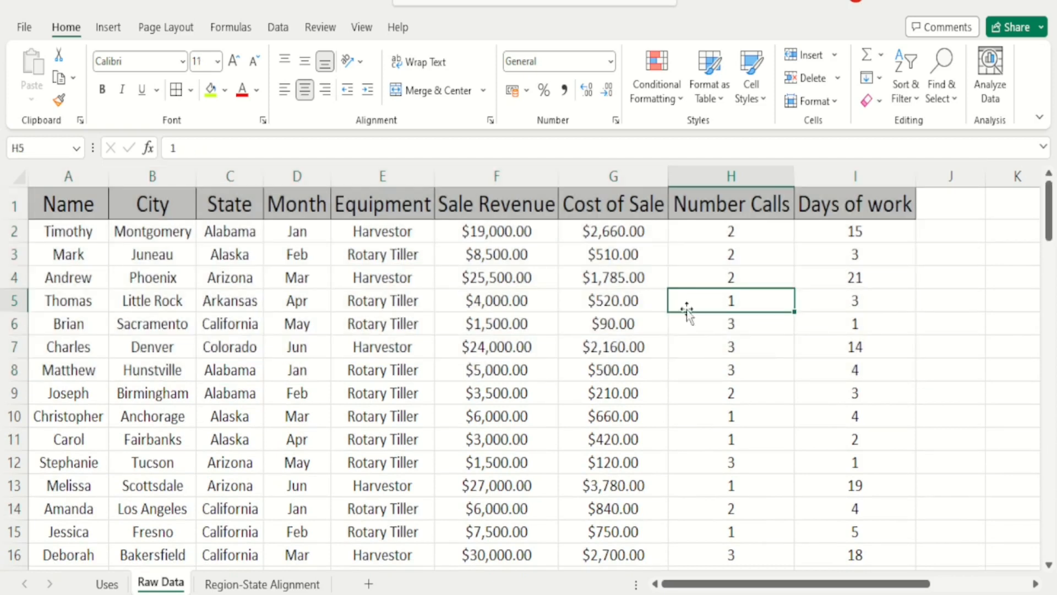
key(Up)
key(Up)
key(Up)
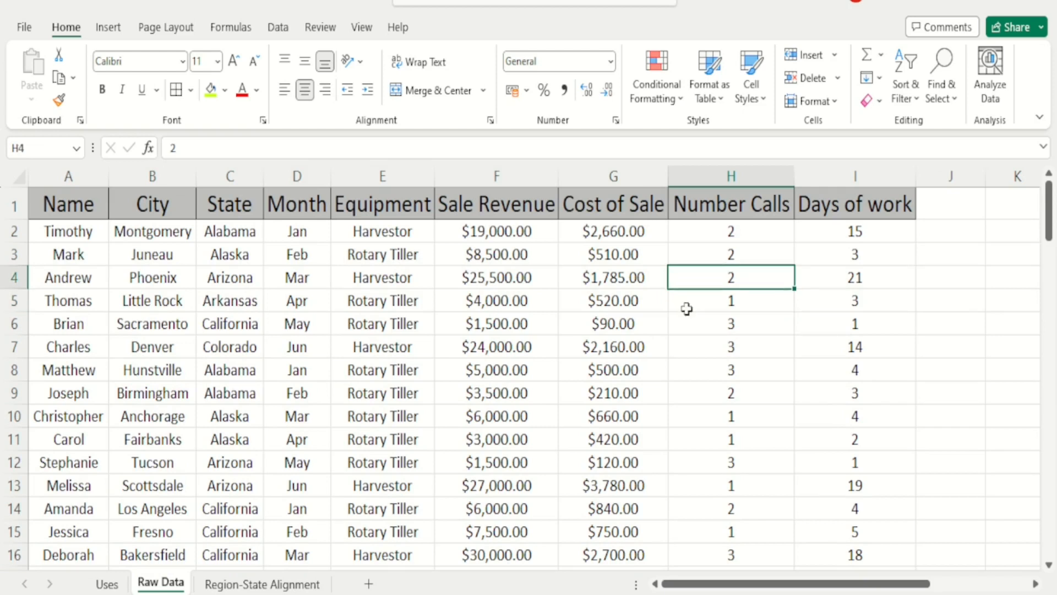
key(Left)
key(Left)
key(Up)
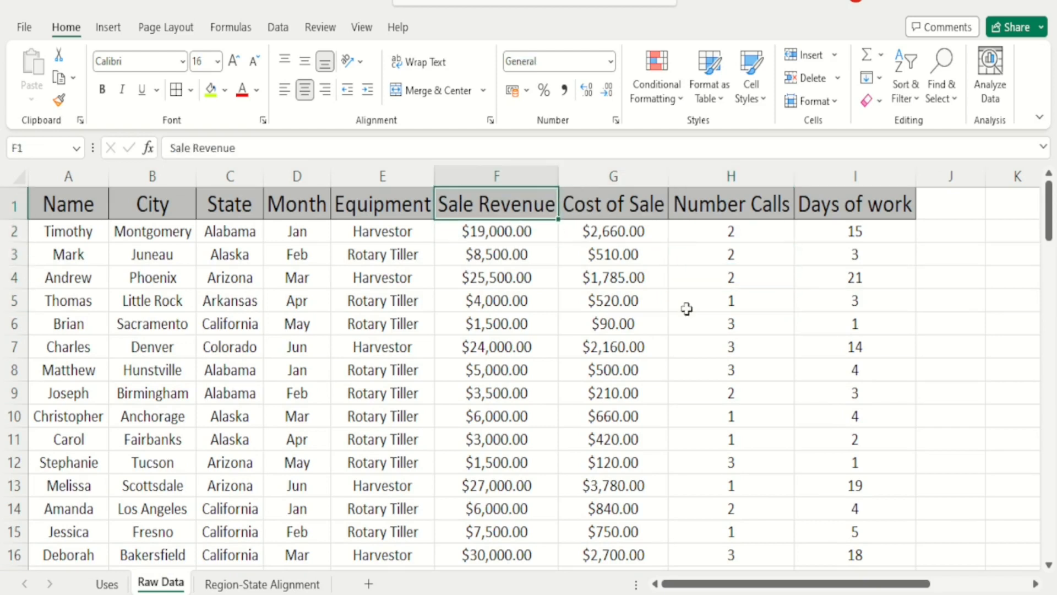
key(Right)
key(Right)
key(Right)
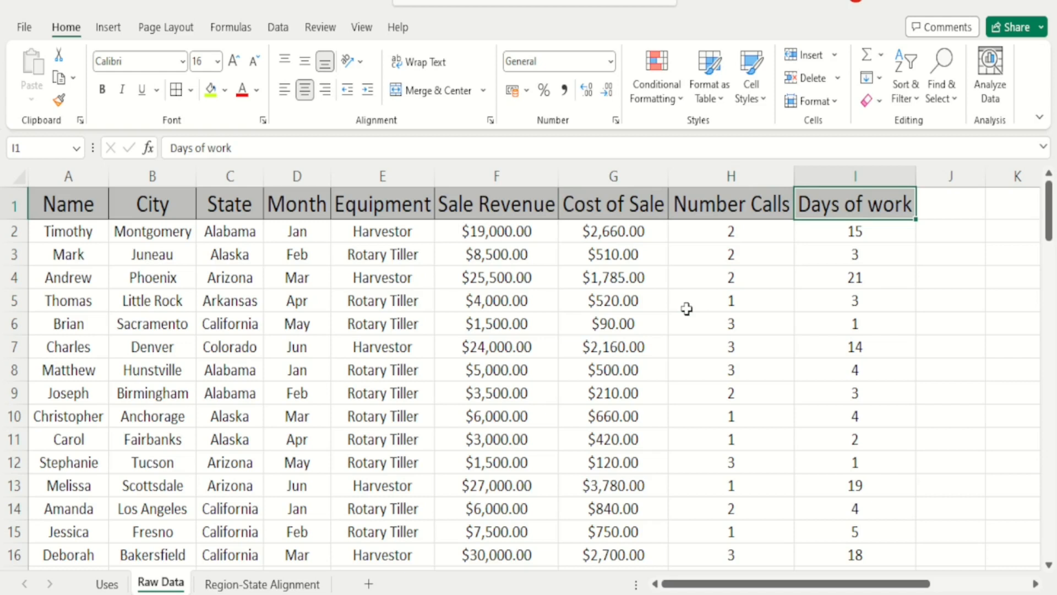
Review the first sales record in row 2 field by field, from City to Days of work.
key(Down)
key(Left)
key(Left)
key(Left)
key(Left)
key(Left)
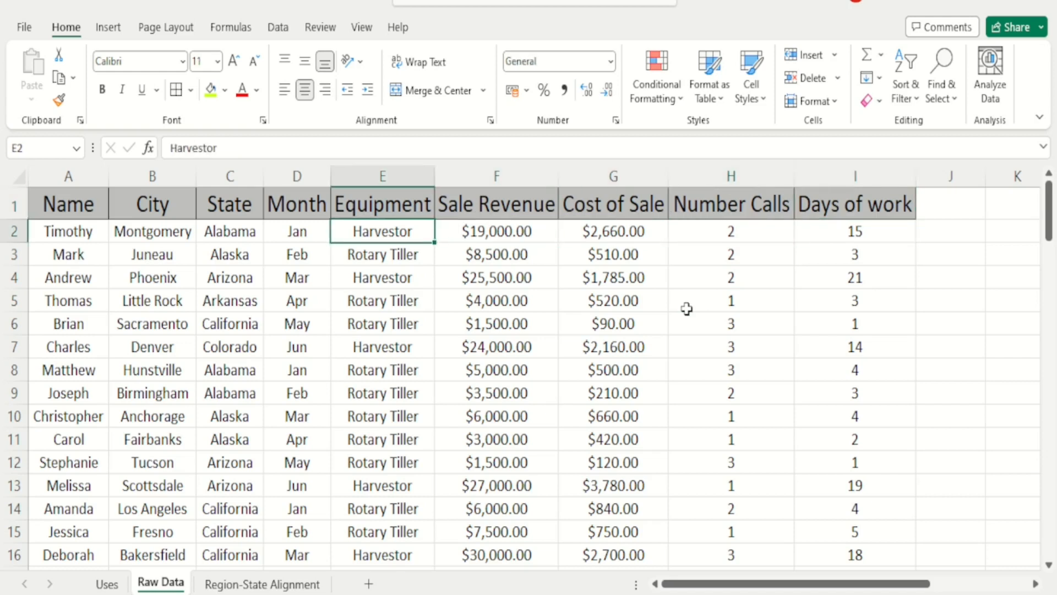
key(Left)
key(Left)
key(Left)
key(Right)
key(Right)
key(Right)
key(Right)
key(Right)
key(Right)
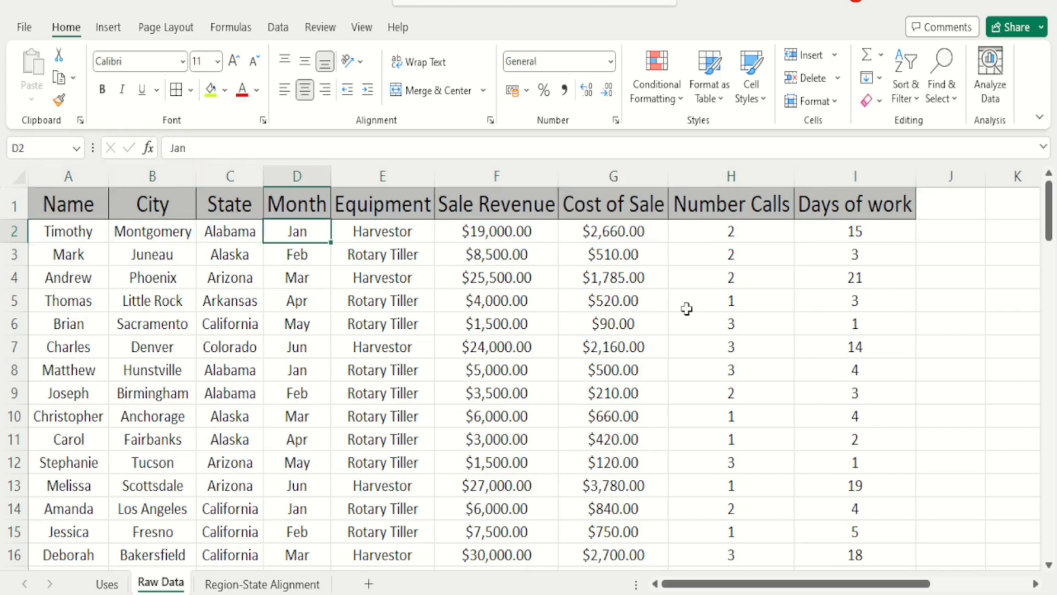
key(Up)
key(Left)
key(Down)
key(Right)
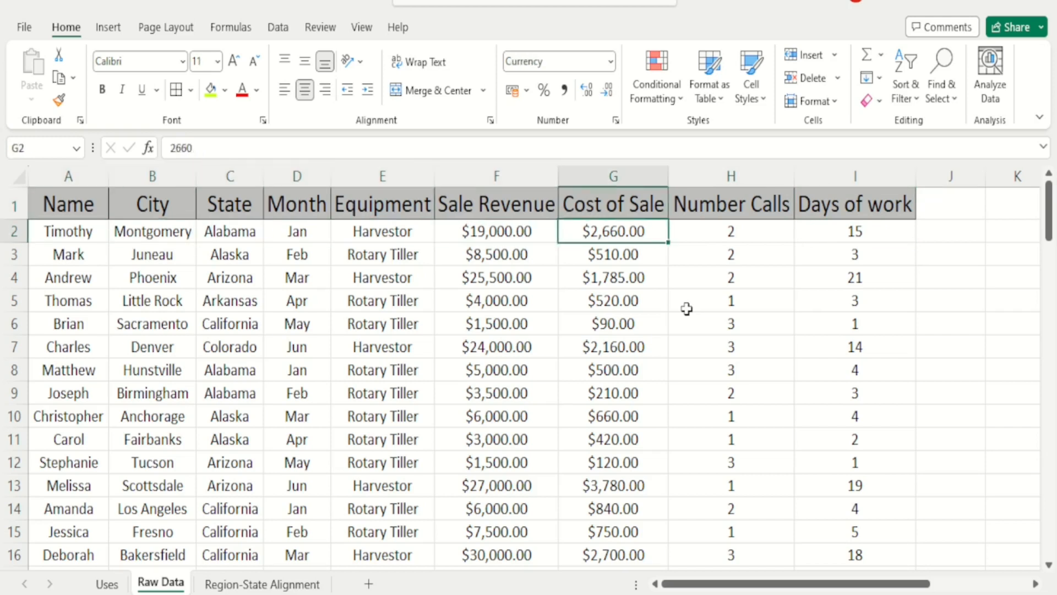
Calculate revenue per day of work for the first record in J2 with the formula =F2/I2.
key(Right)
key(Right)
key(Right)
key(Left)
key(Right)
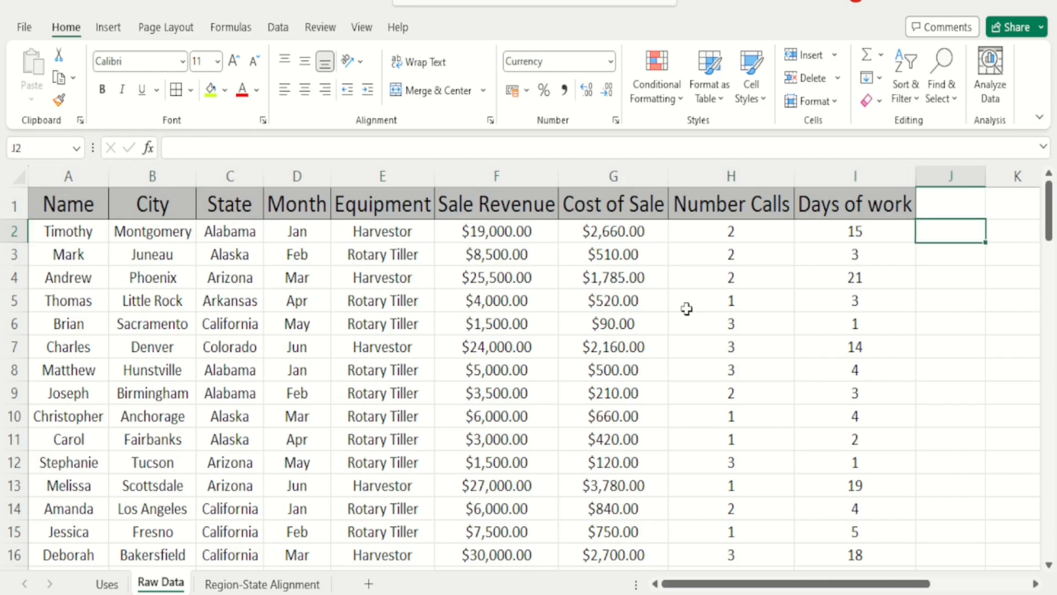
text(=)
key(Left)
key(Left)
key(Left)
key(Left)
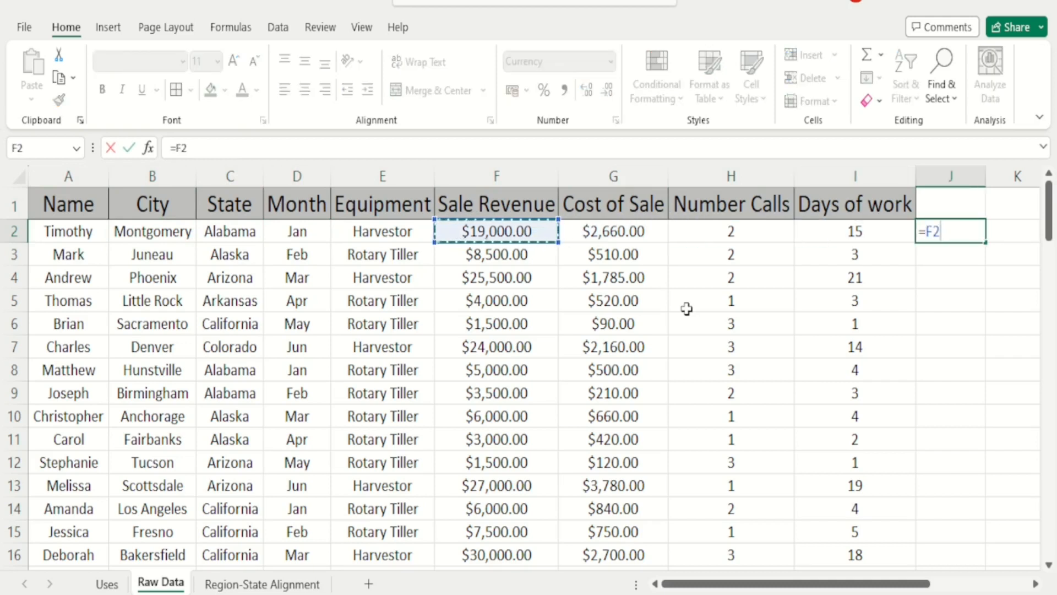
text(/)
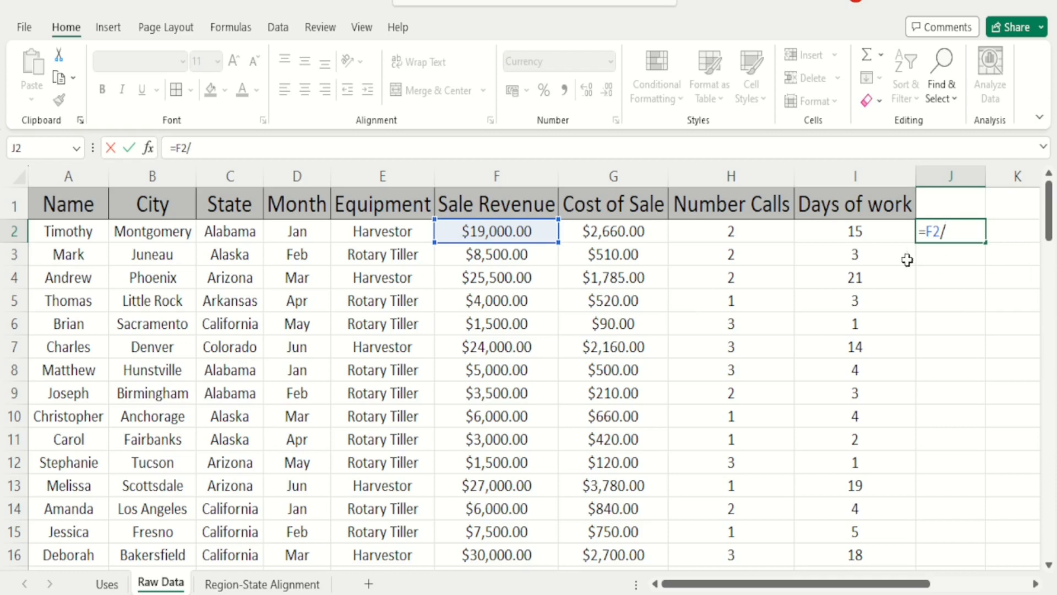
click(868, 236)
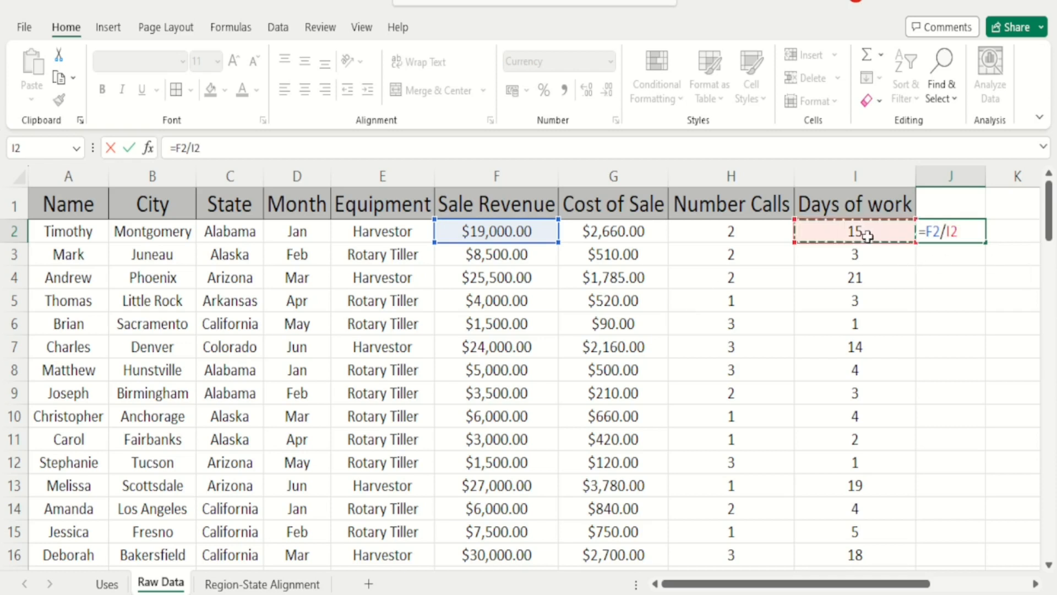
key(Return)
key(Up)
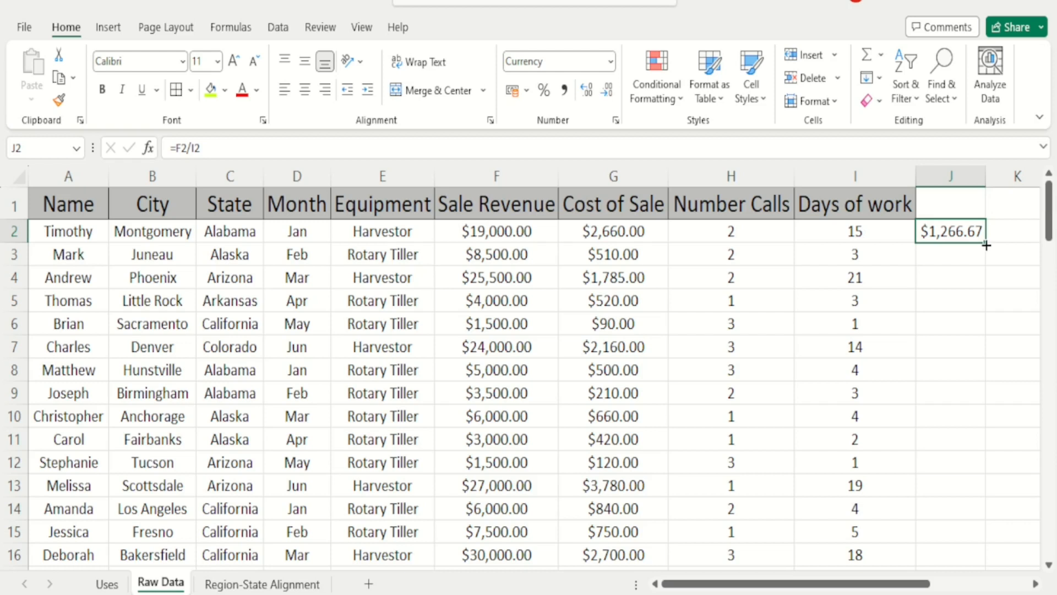
Fill the revenue-per-day formula from J2 down to J3 and check the copied formula.
drag(986, 245, 984, 263)
click(980, 311)
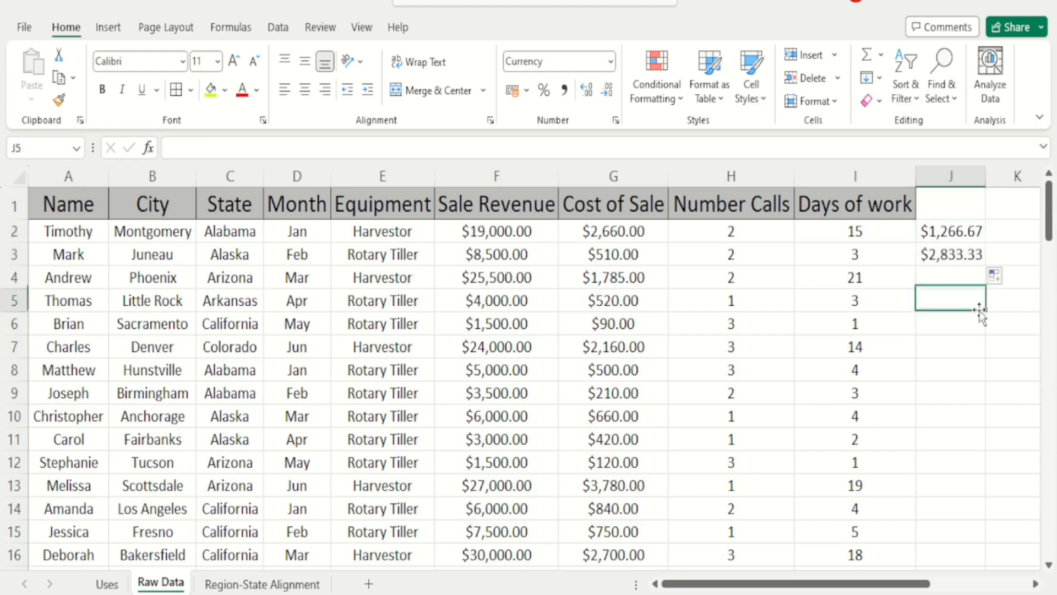
click(957, 261)
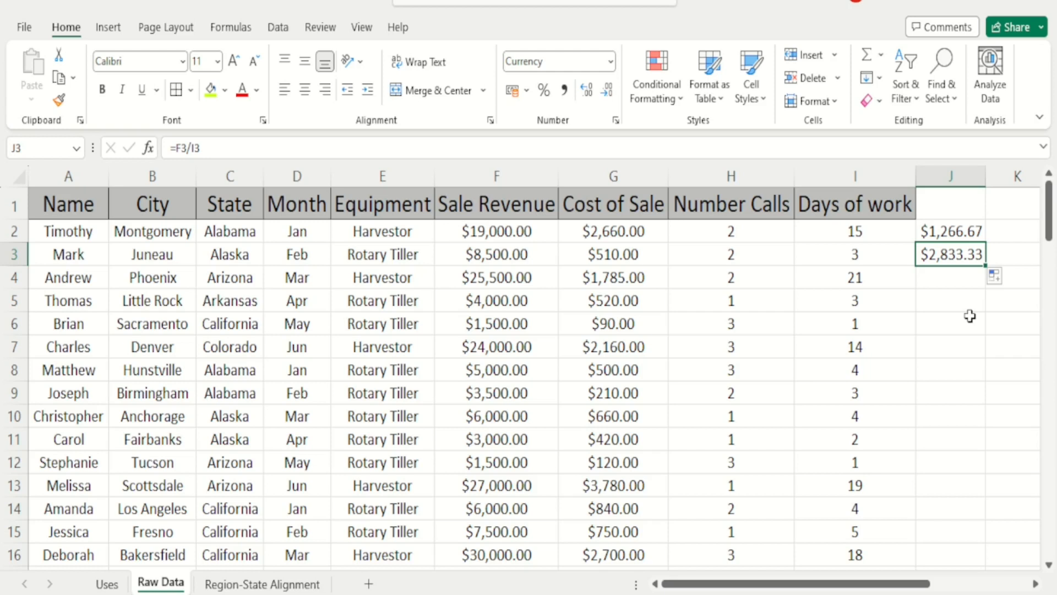
Clear the revenue-per-day formulas from J2:J3.
key(Up)
key(shift+Down)
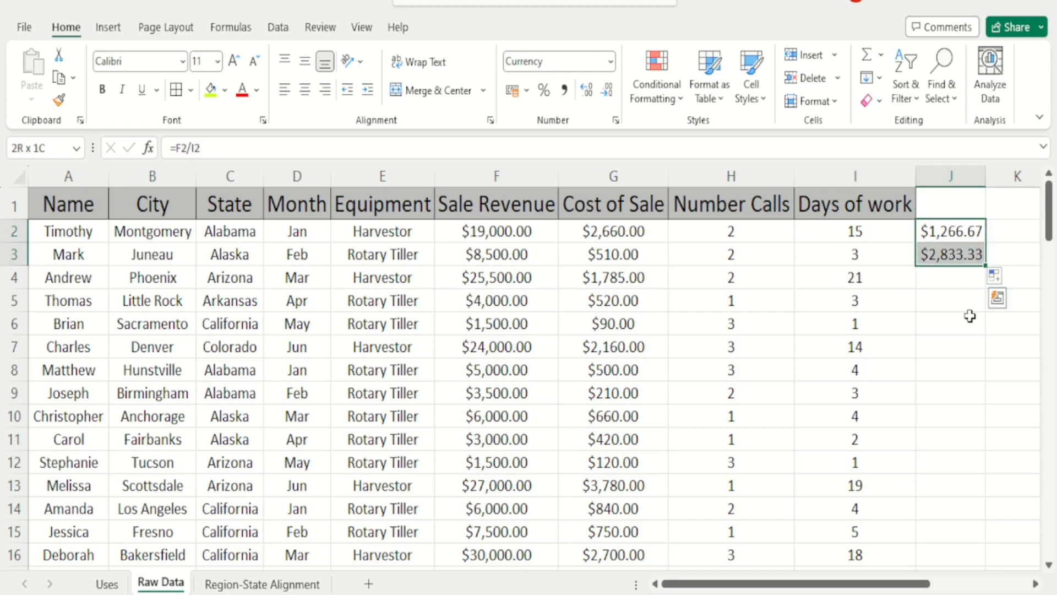
key(Delete)
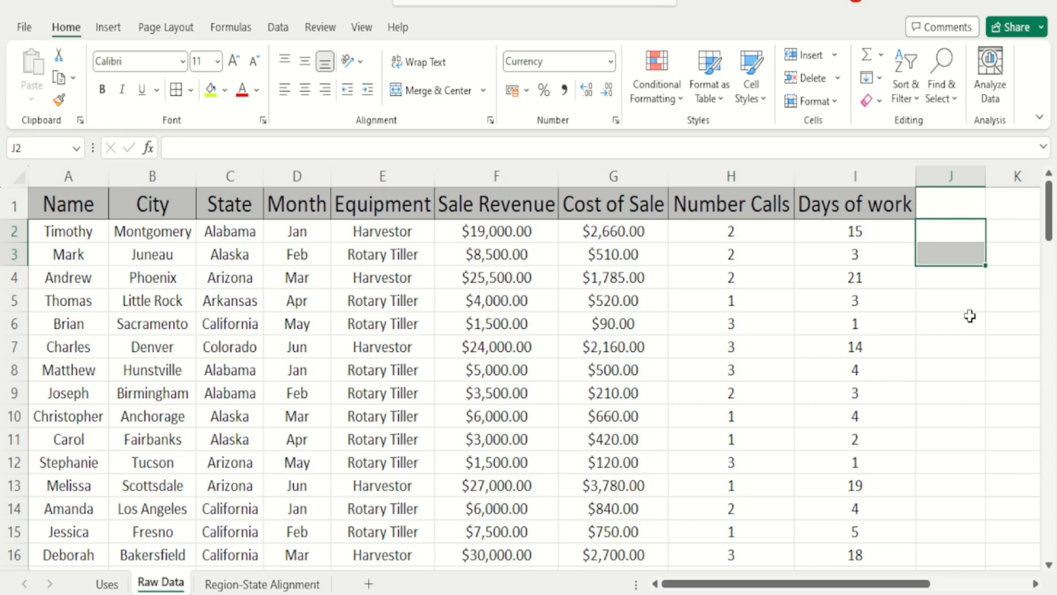
Create a PivotTable from the Raw Data range A1:I101 on a new worksheet using the PivotTable Wizard.
click(403, 253)
click(94, 203)
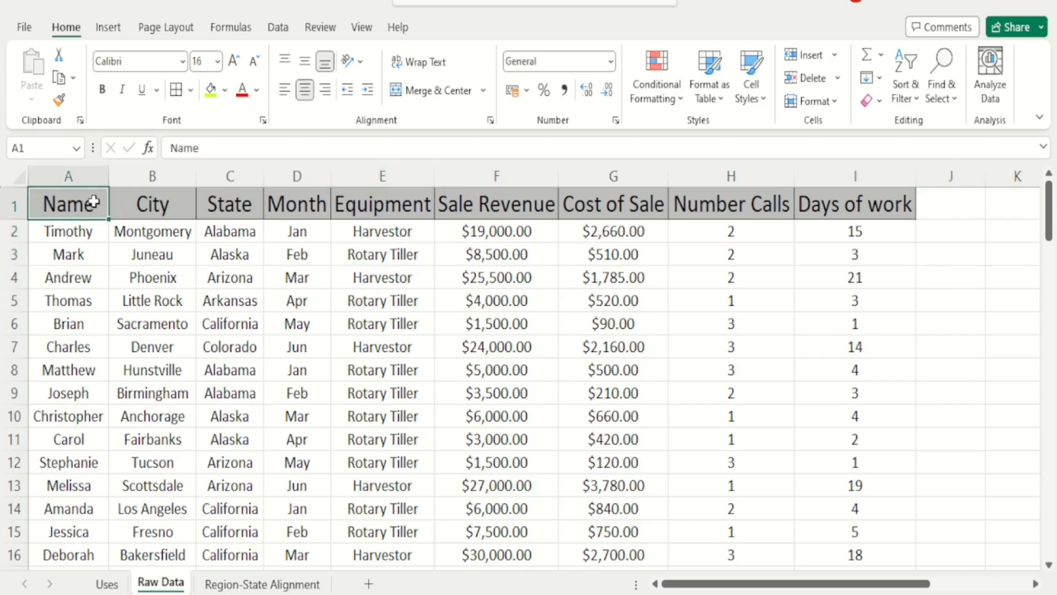
key(shift+Right)
key(shift+Right)
key(shift+Right)
key(shift+Right)
key(shift+Right)
key(shift+Right)
key(shift+Right)
key(shift+Right)
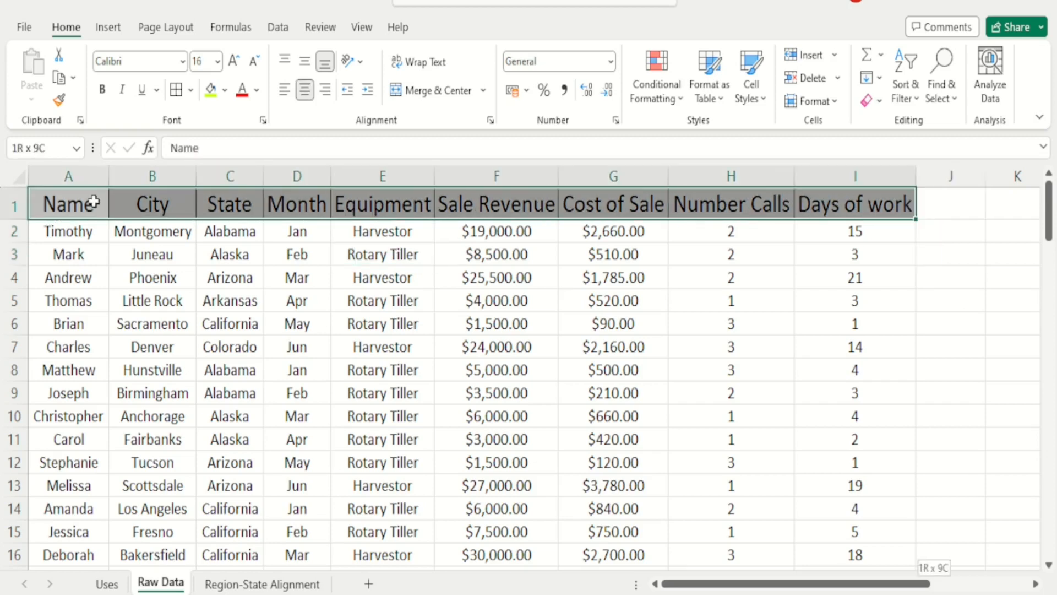
key(ctrl+shift+Down)
key(alt+d)
key(p)
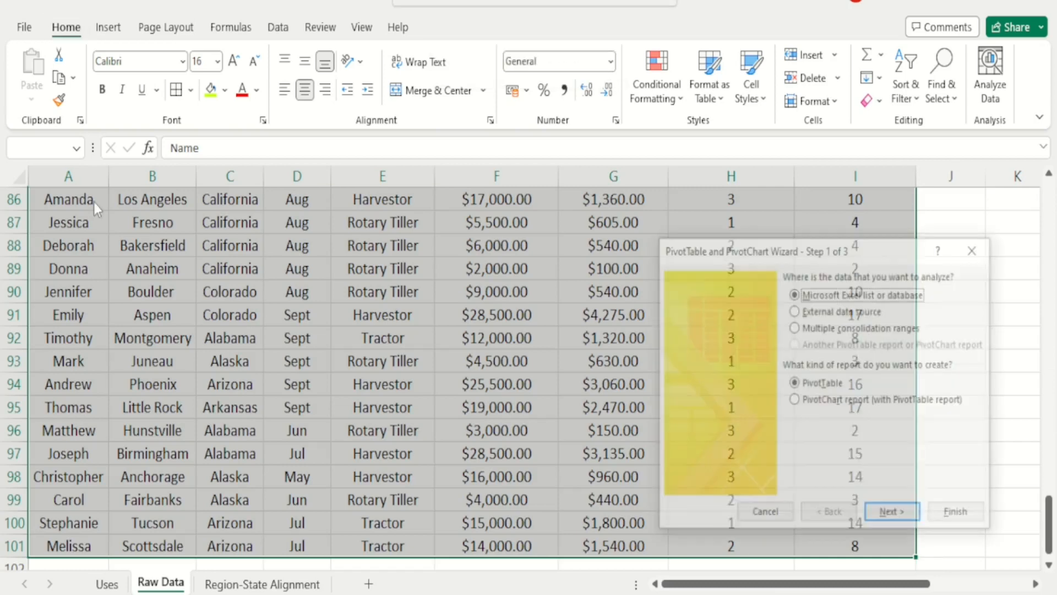
click(892, 514)
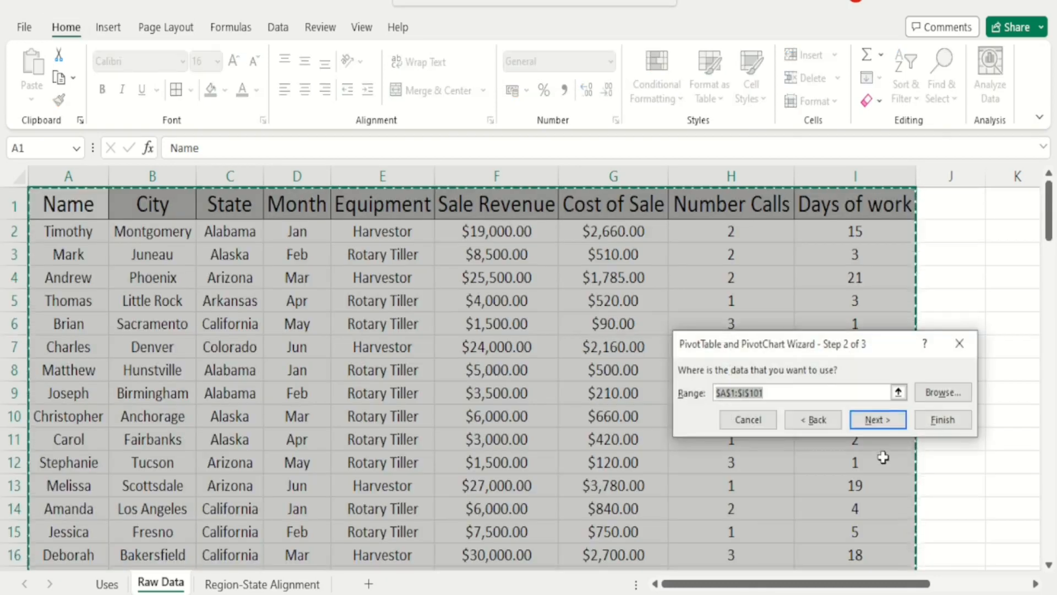
click(877, 419)
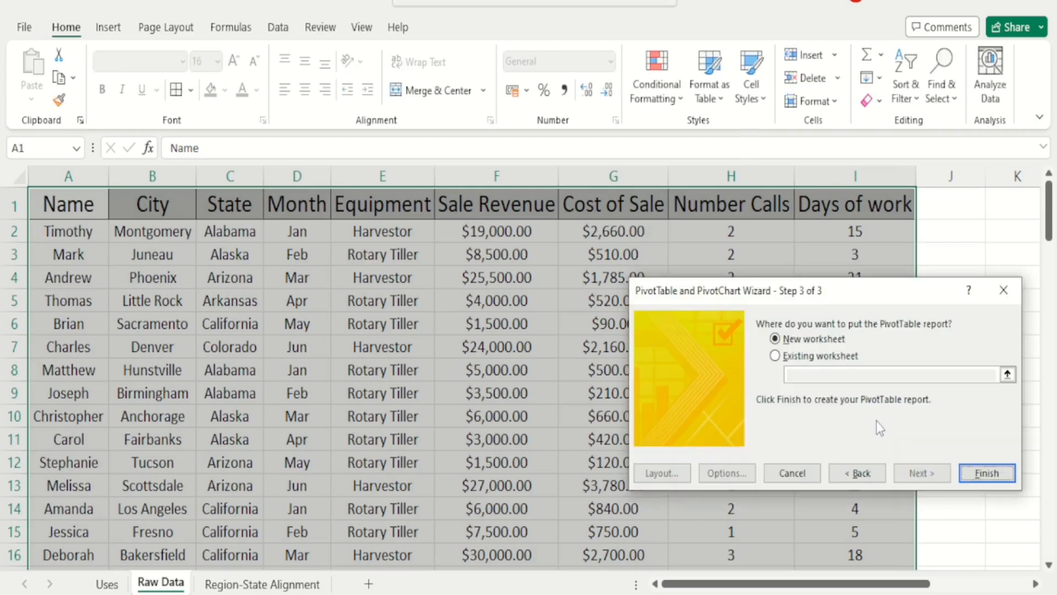
click(970, 477)
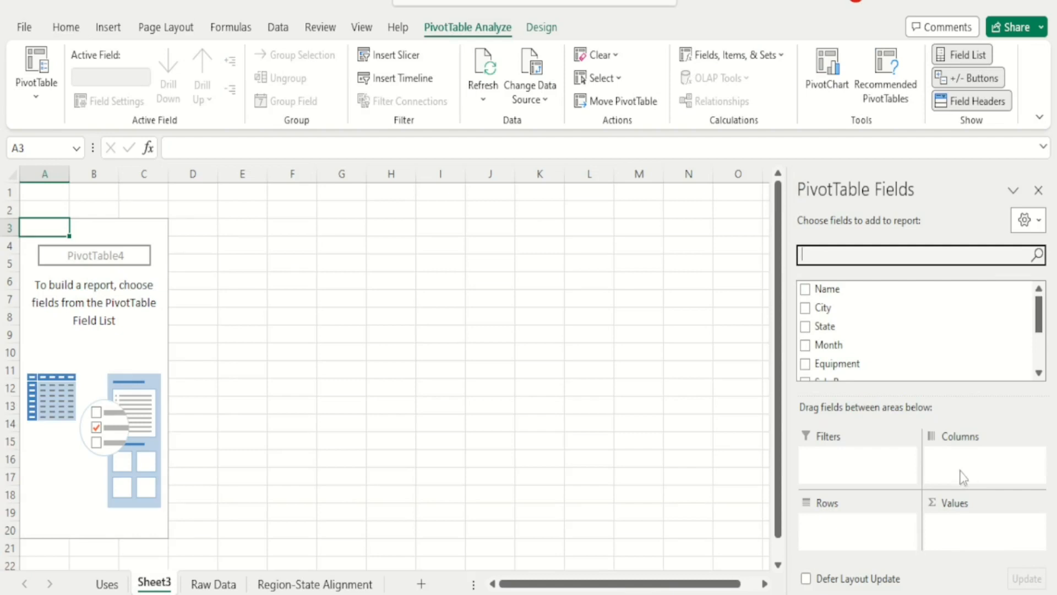
Lay out the new PivotTable with State as rows and the sums of Sale Revenue and Days of work as values.
drag(825, 330, 849, 533)
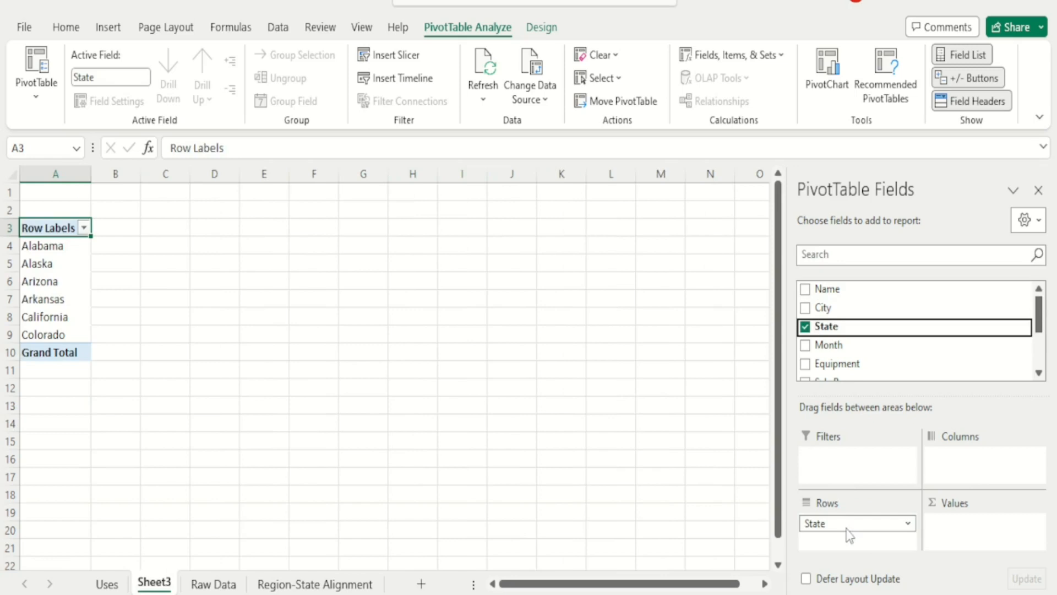
drag(1040, 333, 1038, 353)
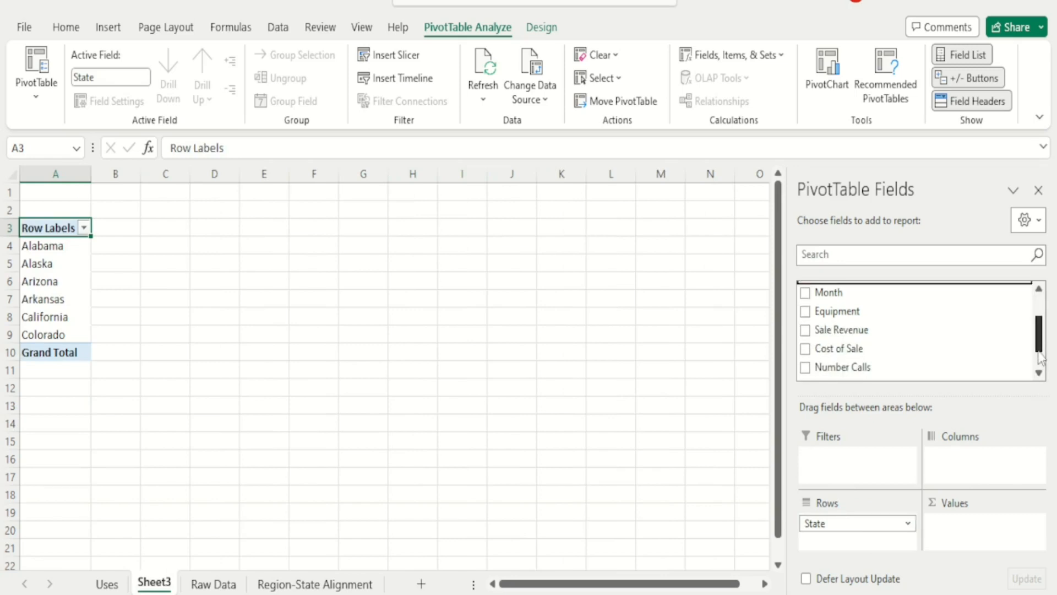
drag(866, 331, 975, 540)
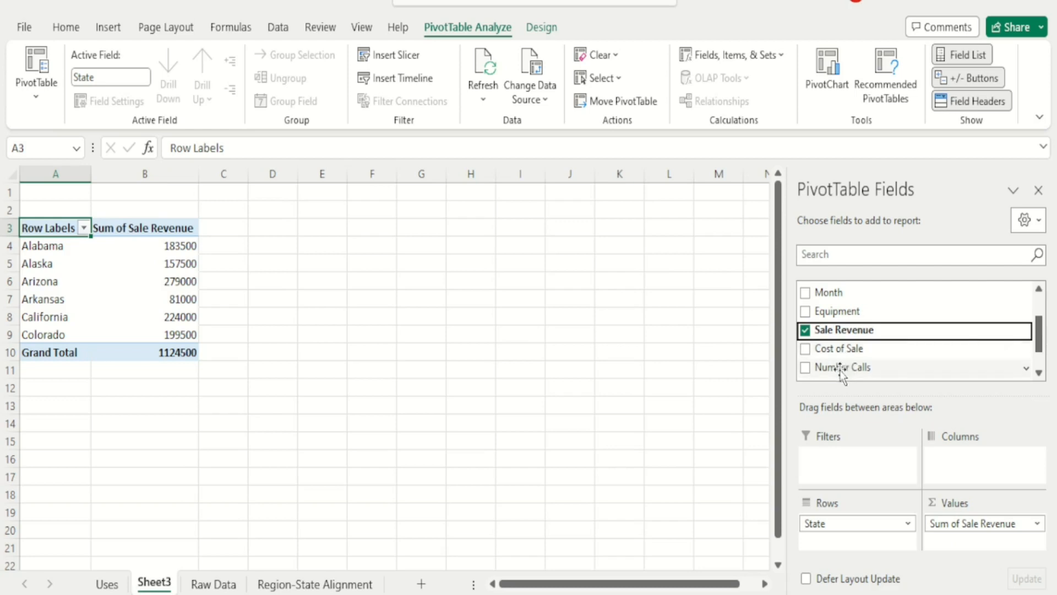
drag(1040, 341, 1039, 363)
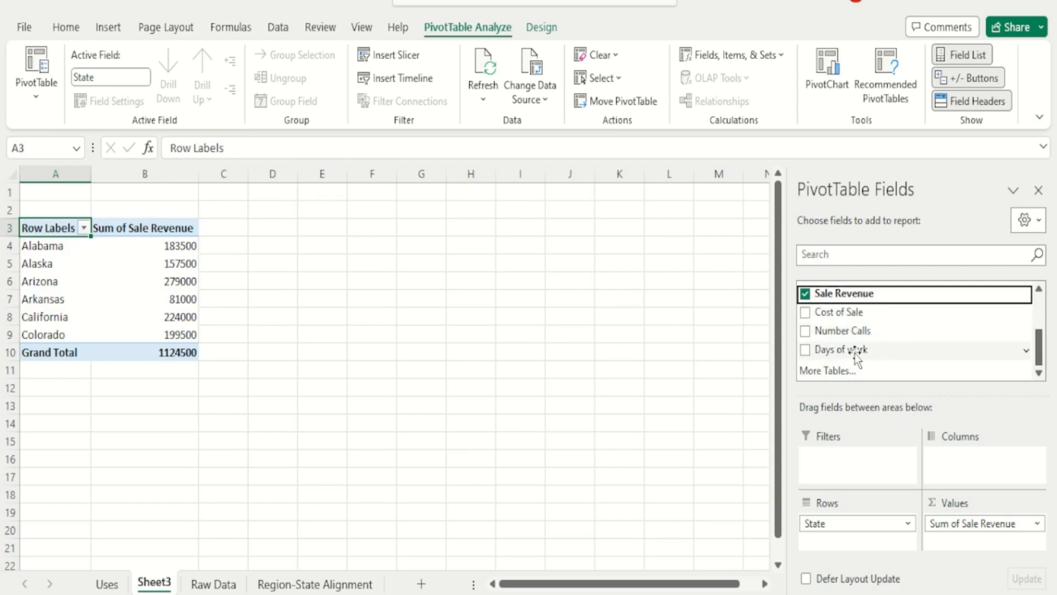
drag(855, 350, 963, 548)
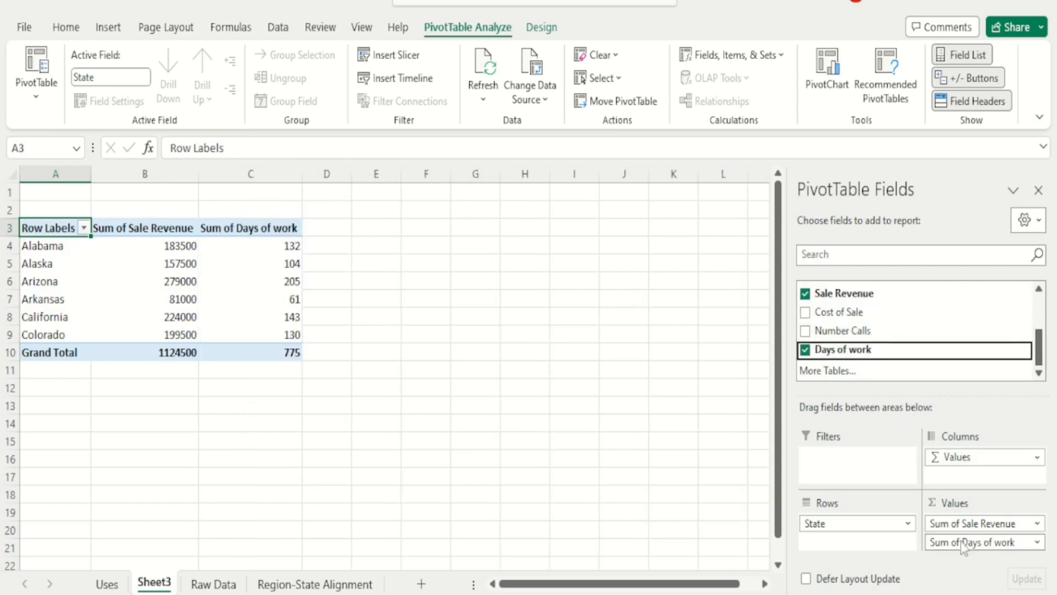
Center the contents of the whole PivotTable in A3:C10.
drag(287, 353, 13, 227)
click(67, 28)
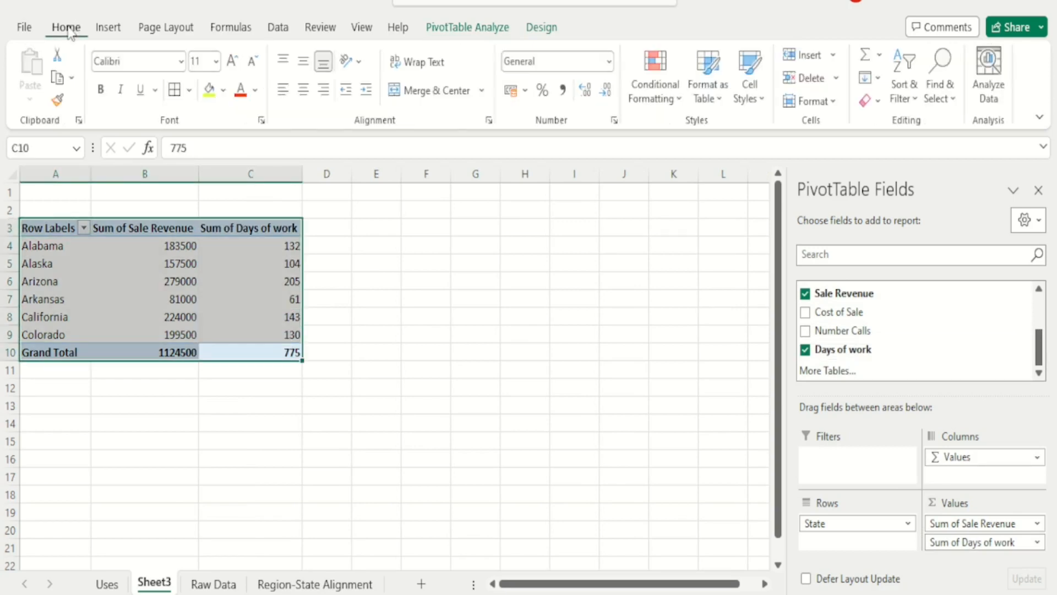
click(306, 97)
click(491, 260)
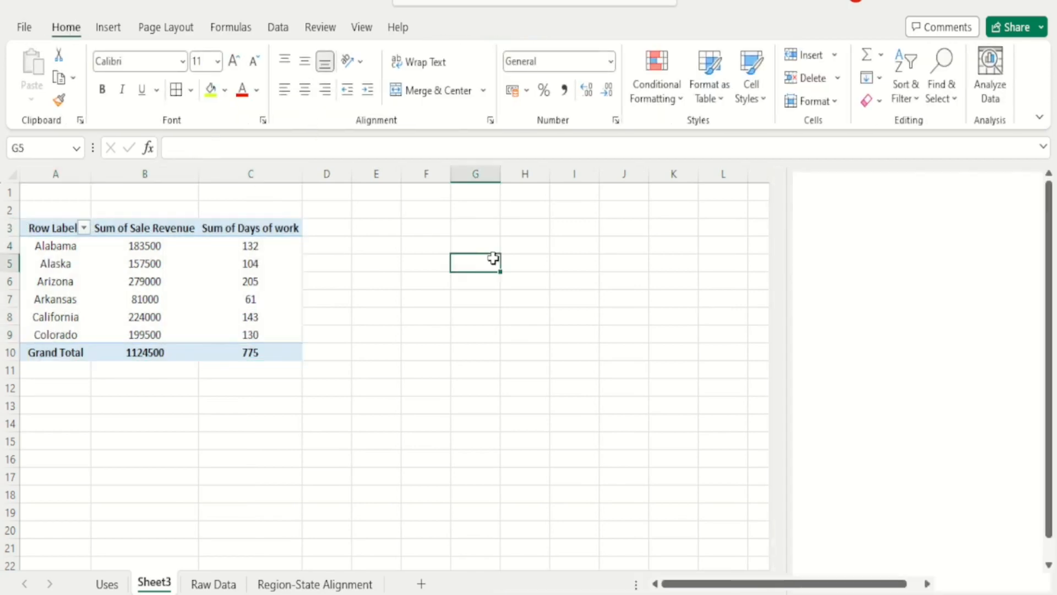
Start a calculated field named "Sales per day" in the state PivotTable.
click(293, 278)
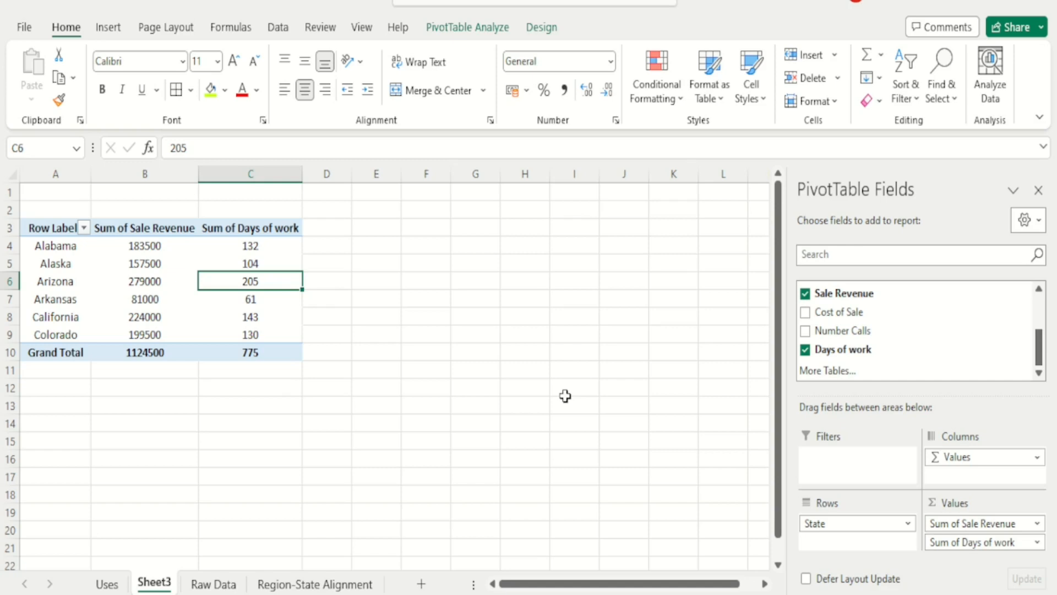
click(135, 285)
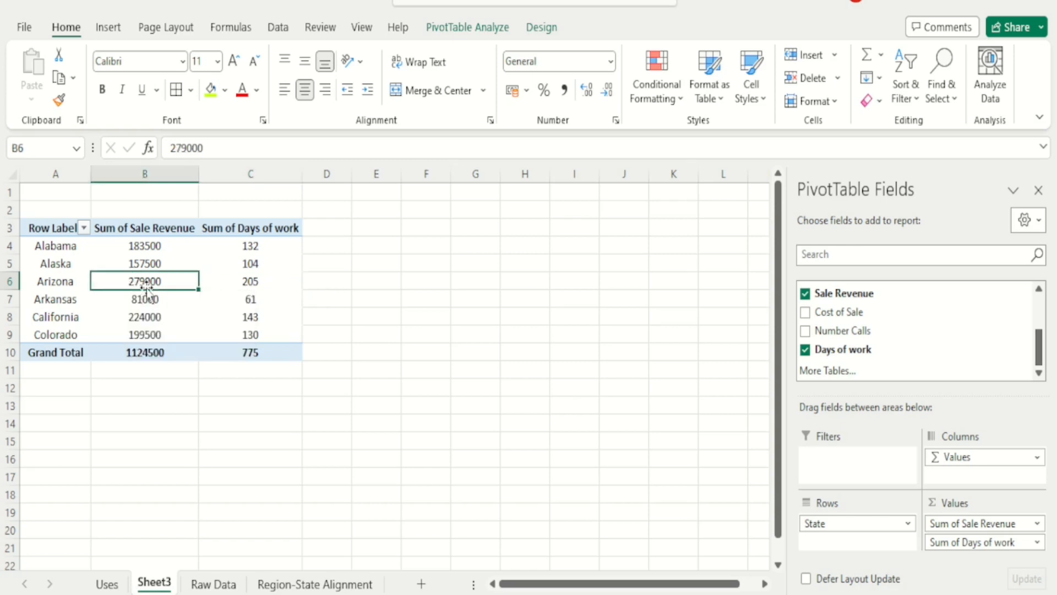
click(437, 30)
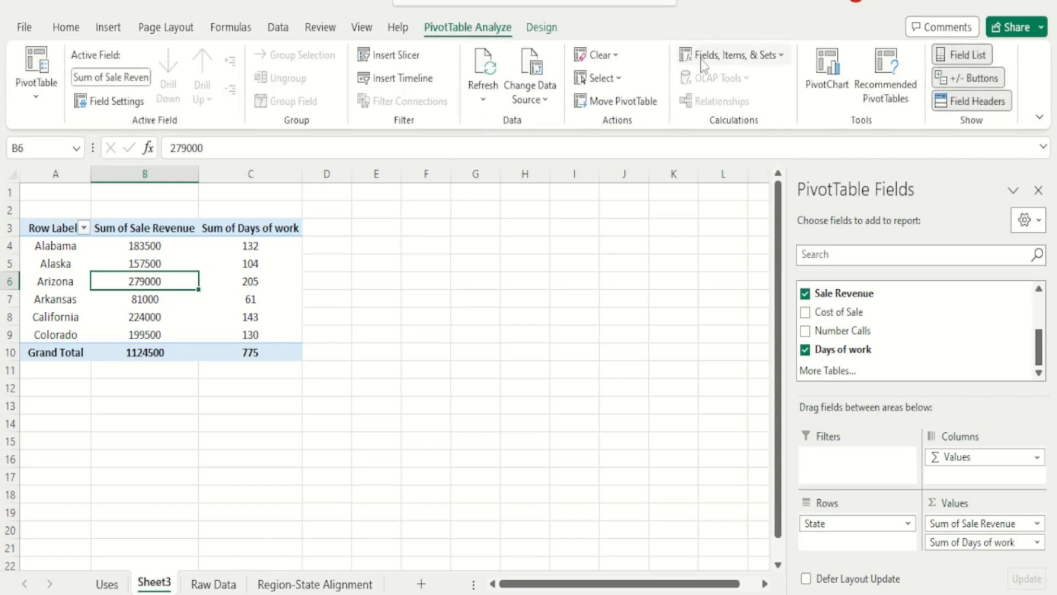
click(736, 58)
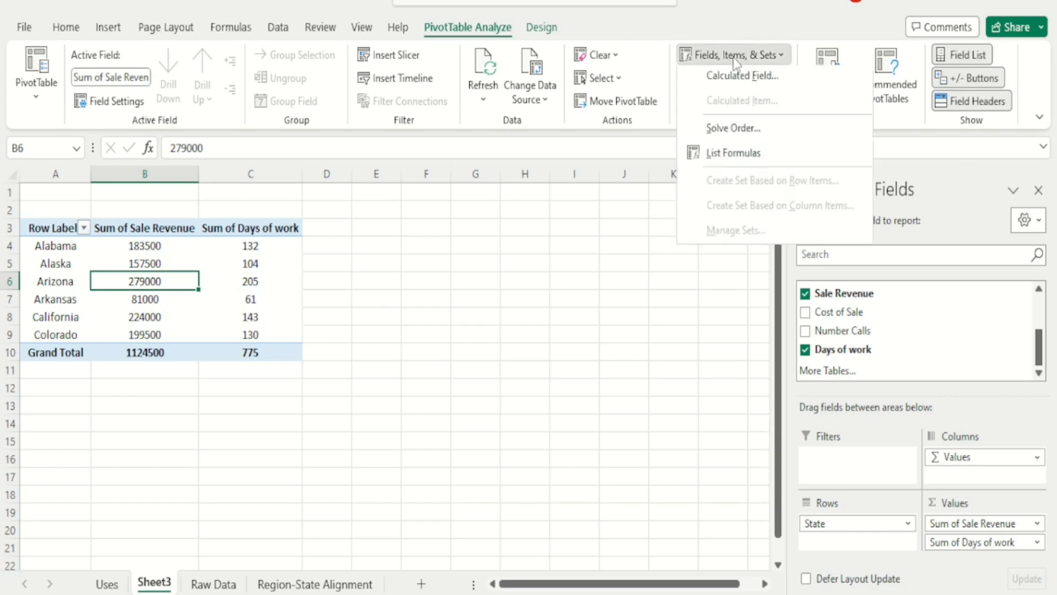
click(735, 83)
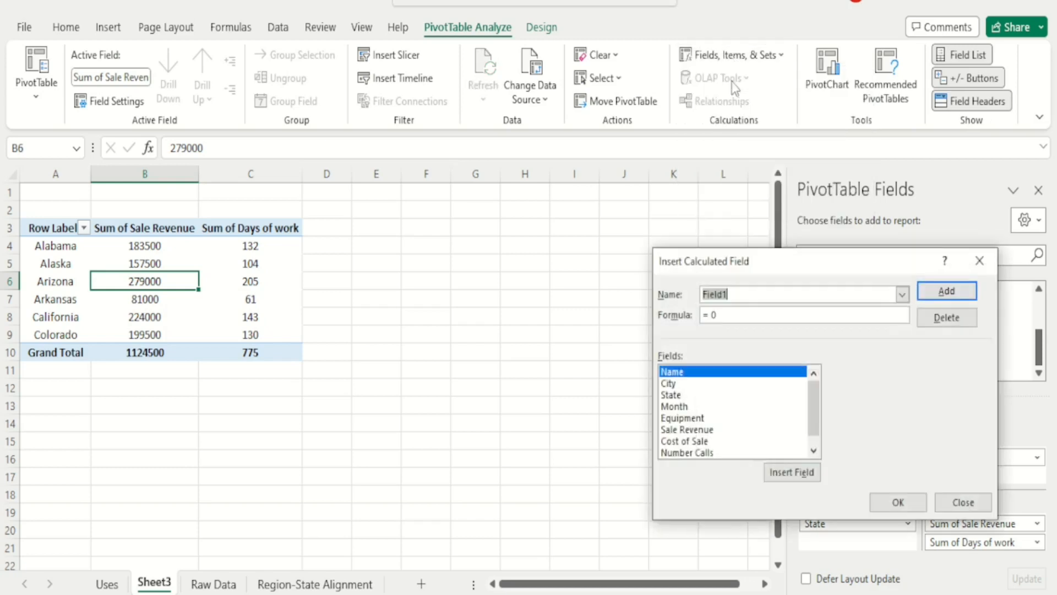
key(BackSpace)
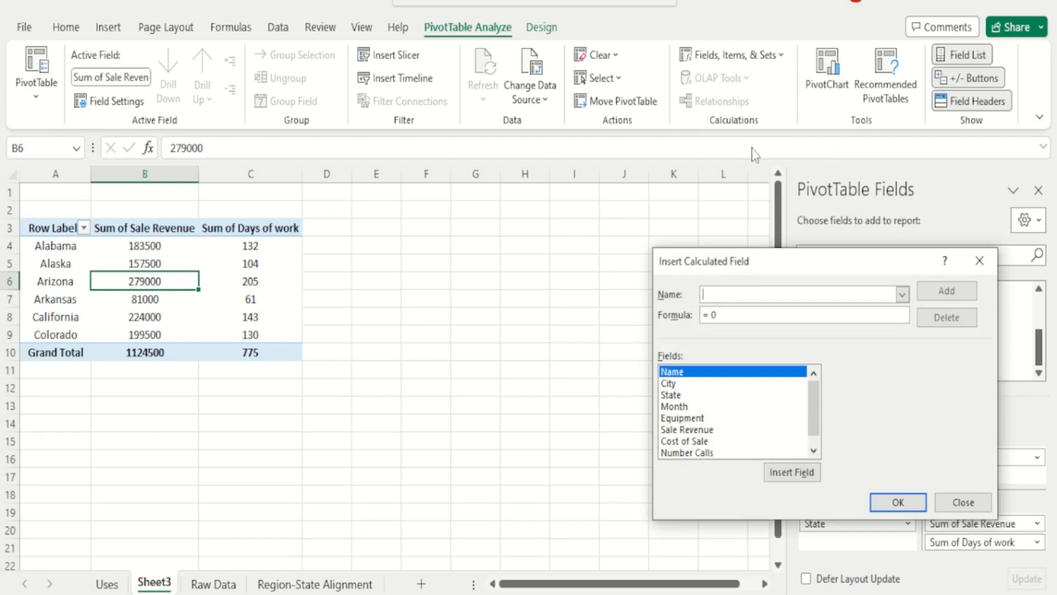
text(Sa)
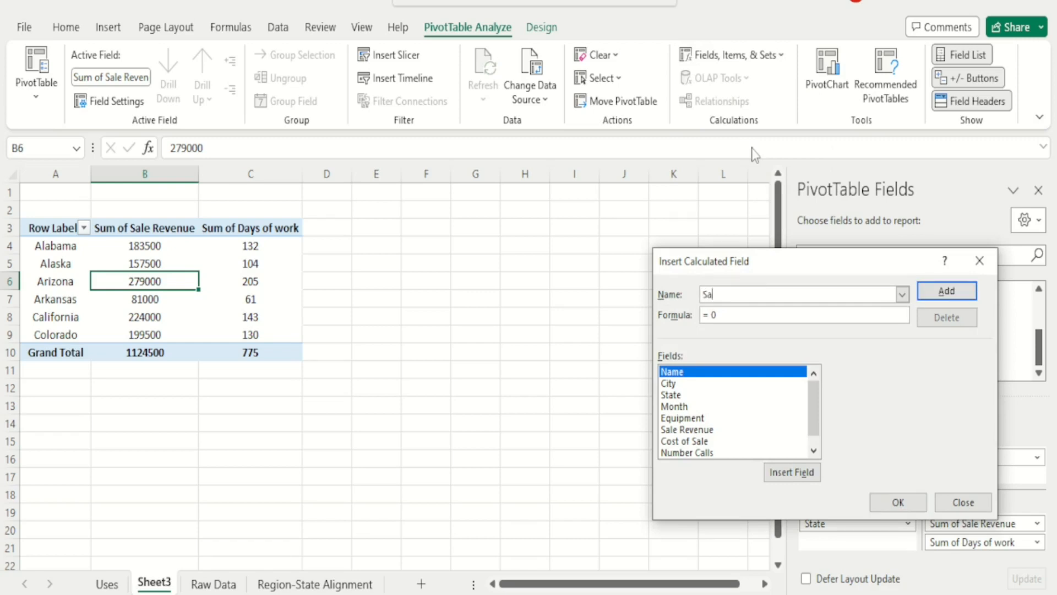
text(les per day)
Define the Sales per day formula as 'Sale Revenue'/'Days of work' and add the field to the PivotTable.
click(803, 316)
key(BackSpace)
key(BackSpace)
scroll(814, 419, down, 1)
double_click(684, 418)
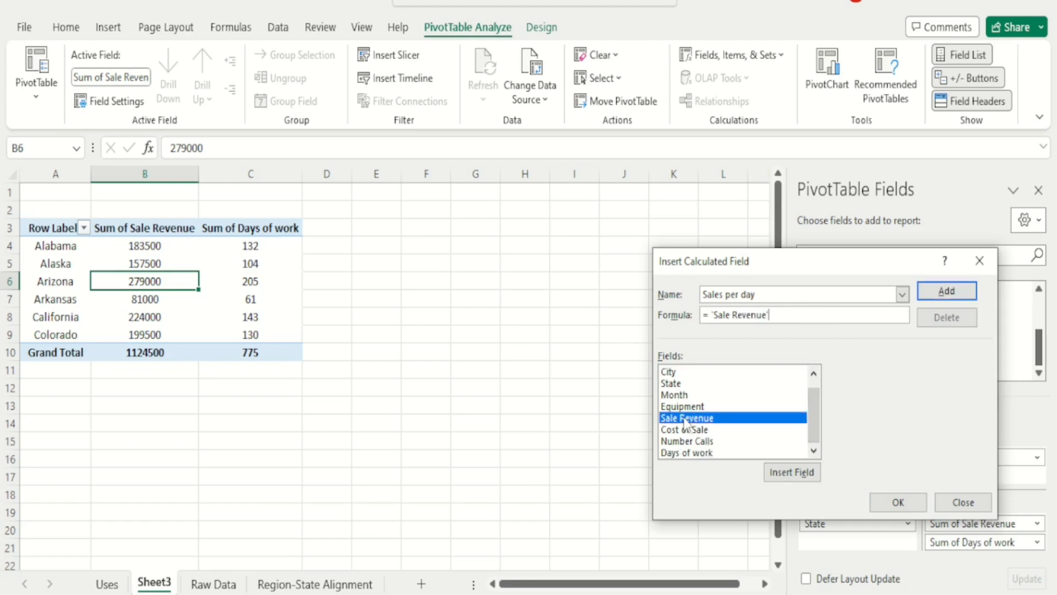
text(/)
click(701, 454)
click(791, 472)
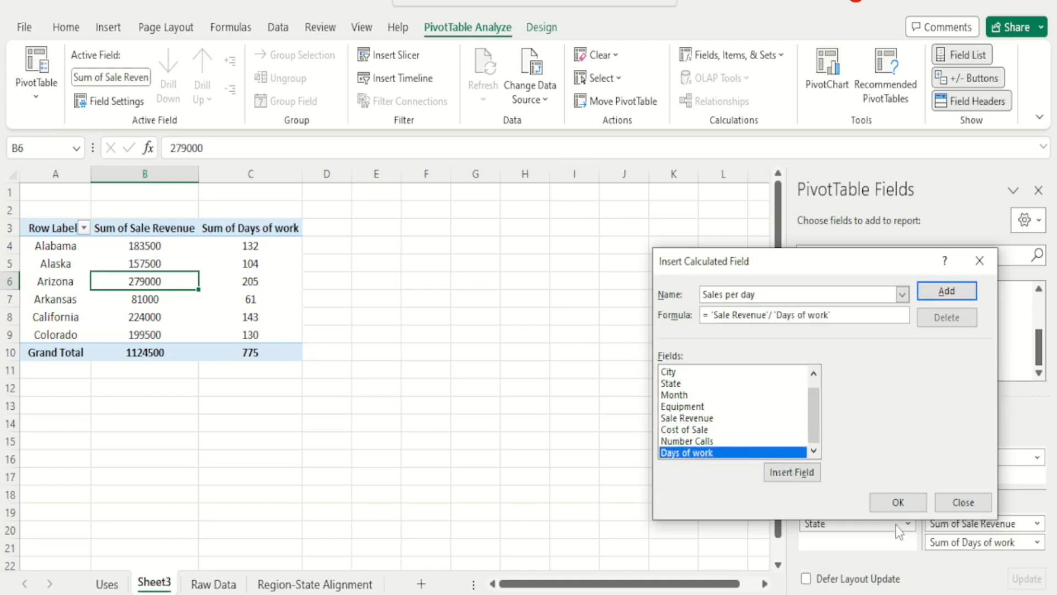
click(897, 501)
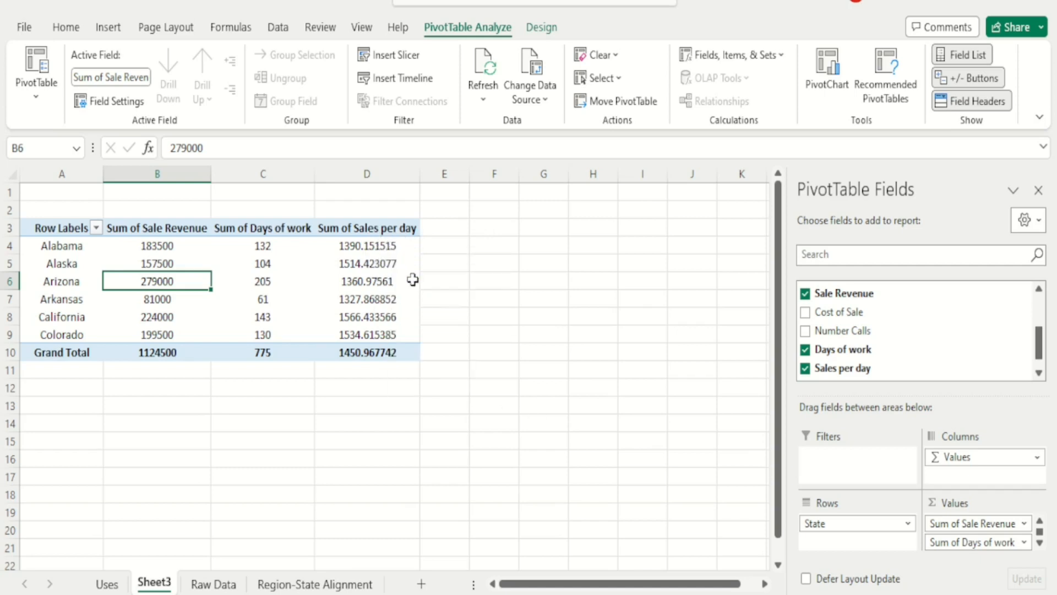
Format the Sum of Days of work values as Number with 3 decimal places.
click(965, 541)
click(961, 530)
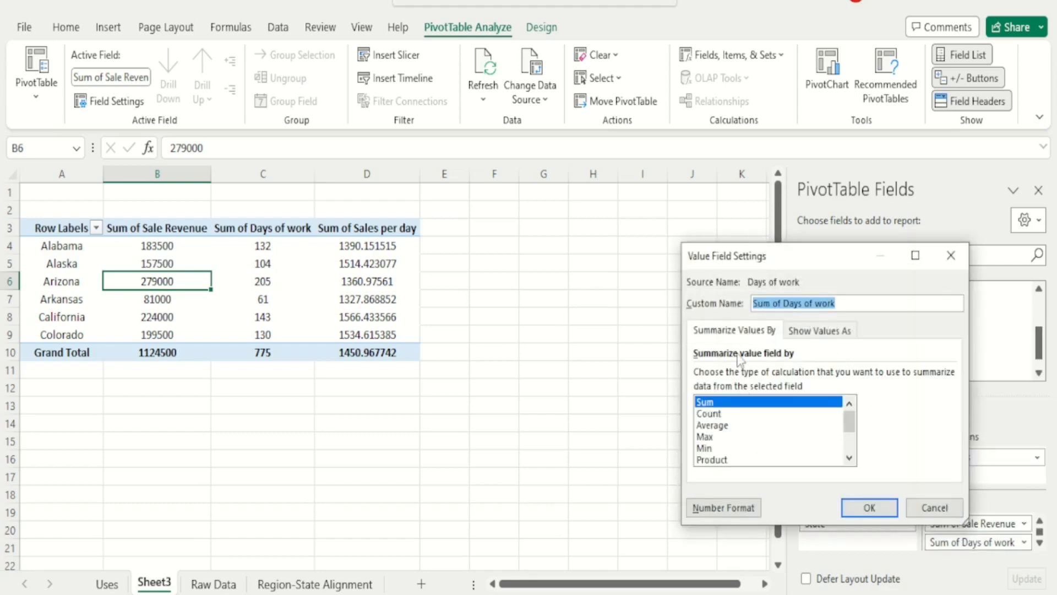
click(721, 507)
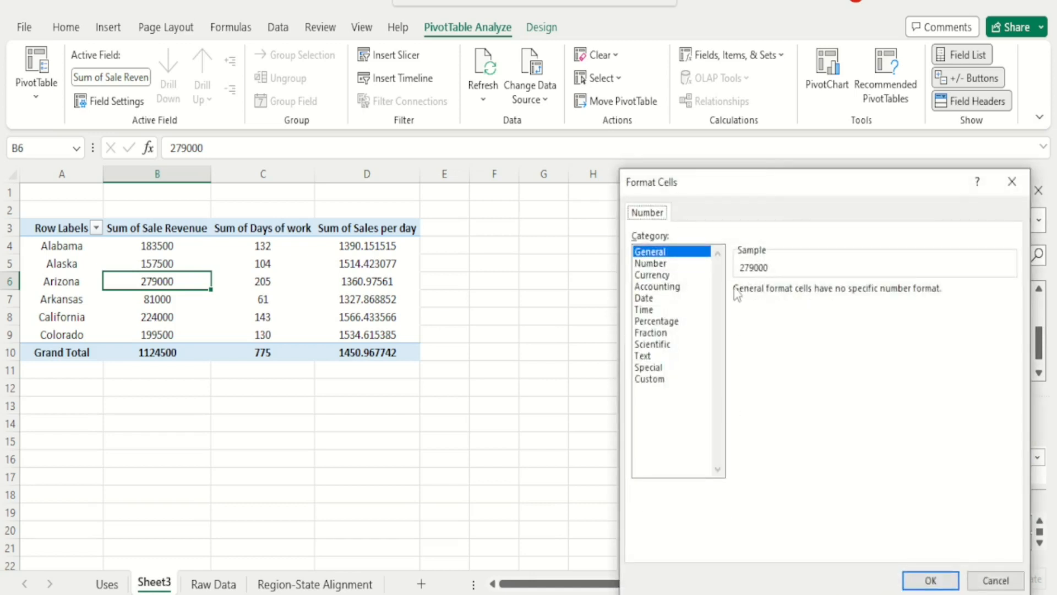
click(661, 263)
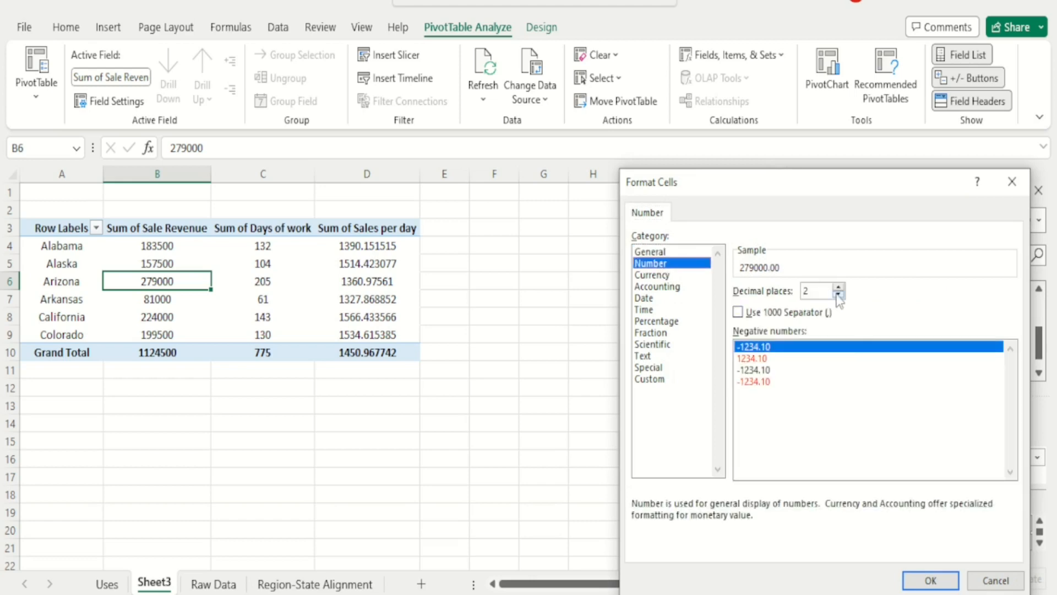
click(837, 286)
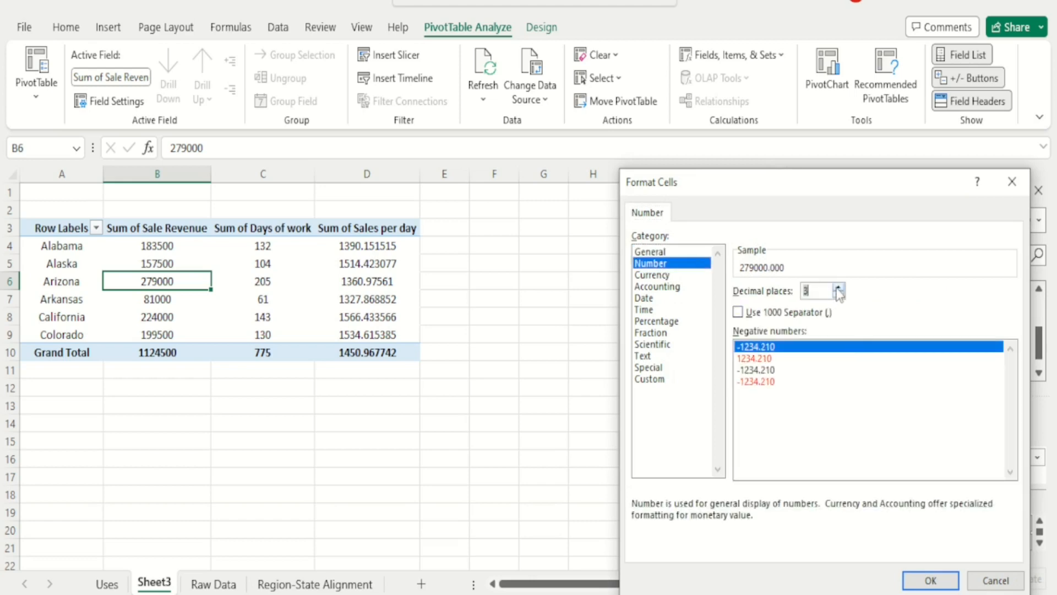
click(926, 580)
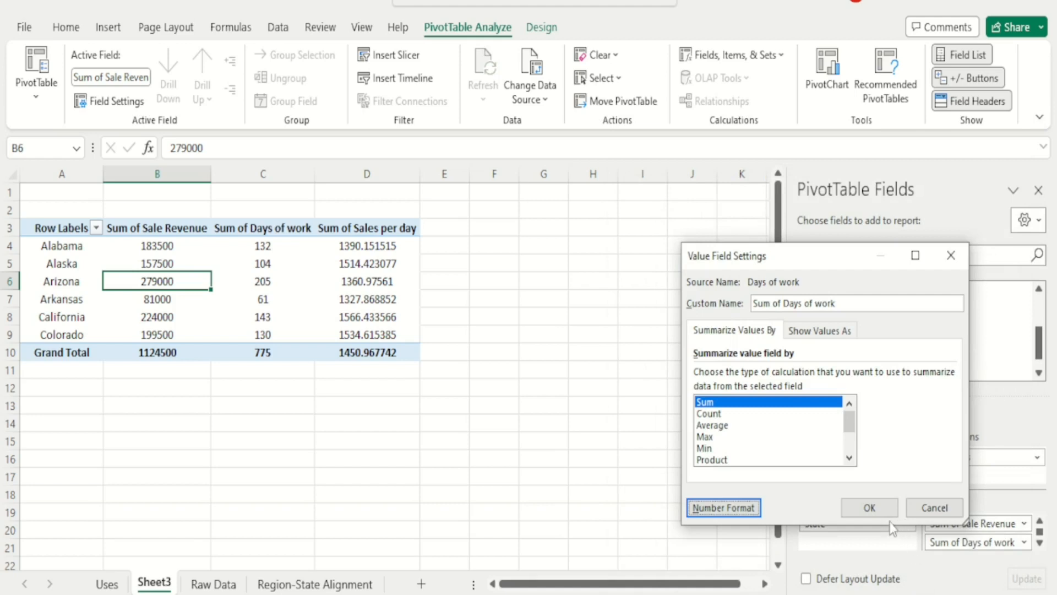
click(875, 509)
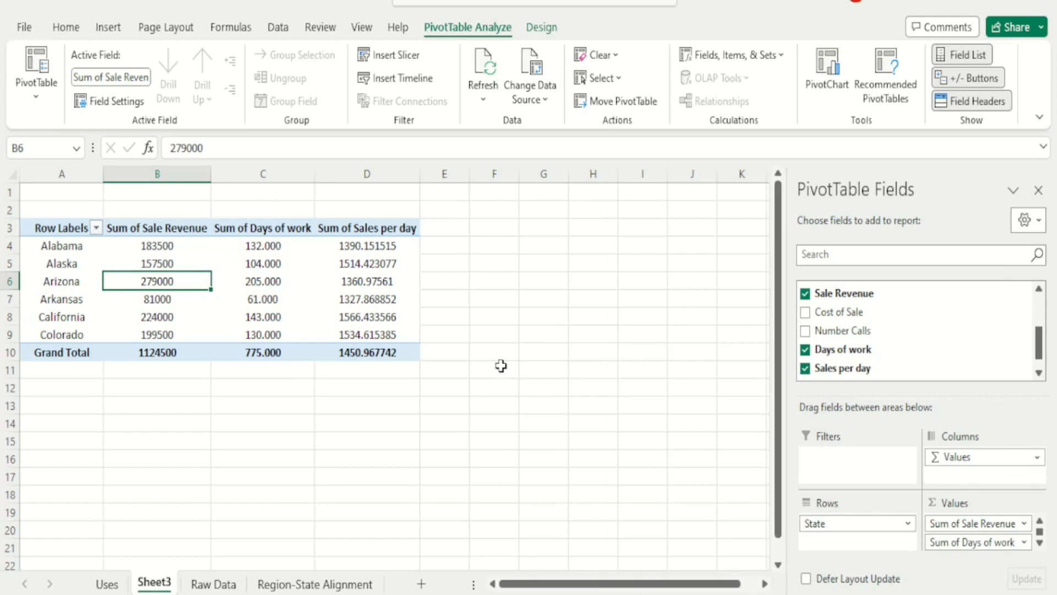
Set the decimal places of the Sum of Days of work number format to 2.
click(972, 542)
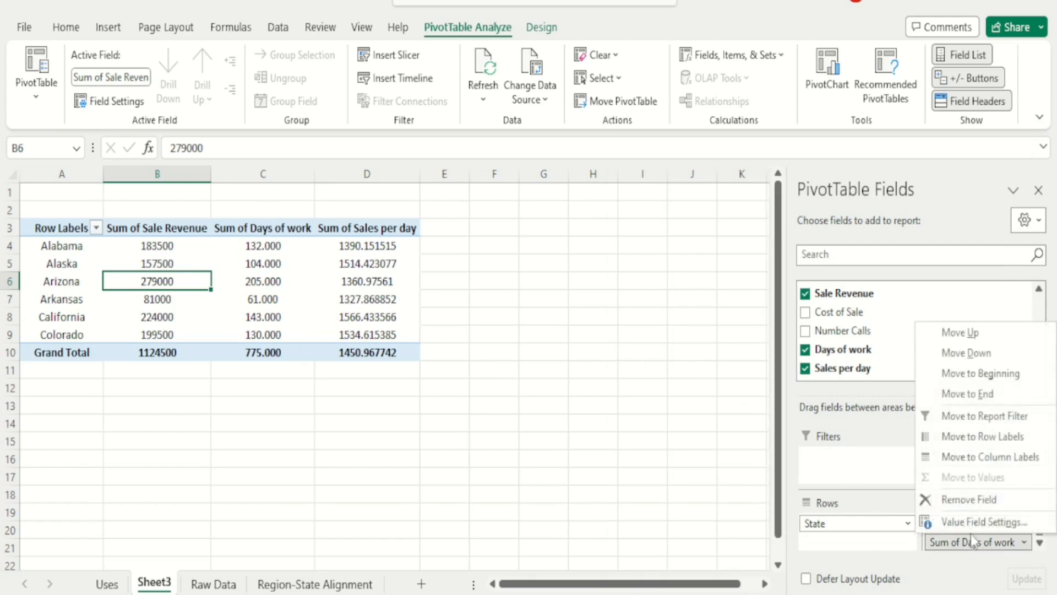
click(960, 522)
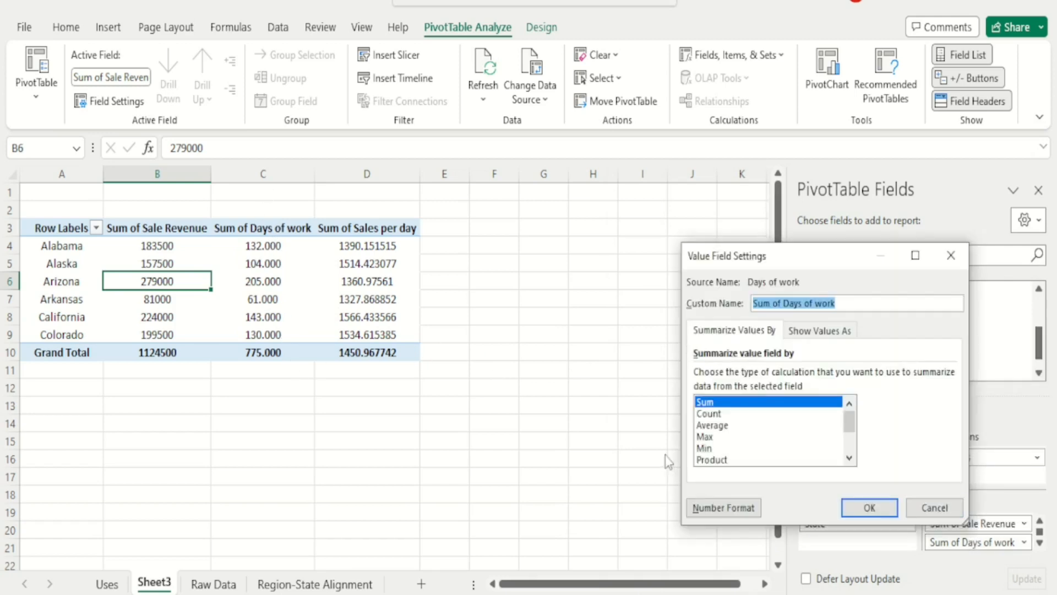
click(719, 512)
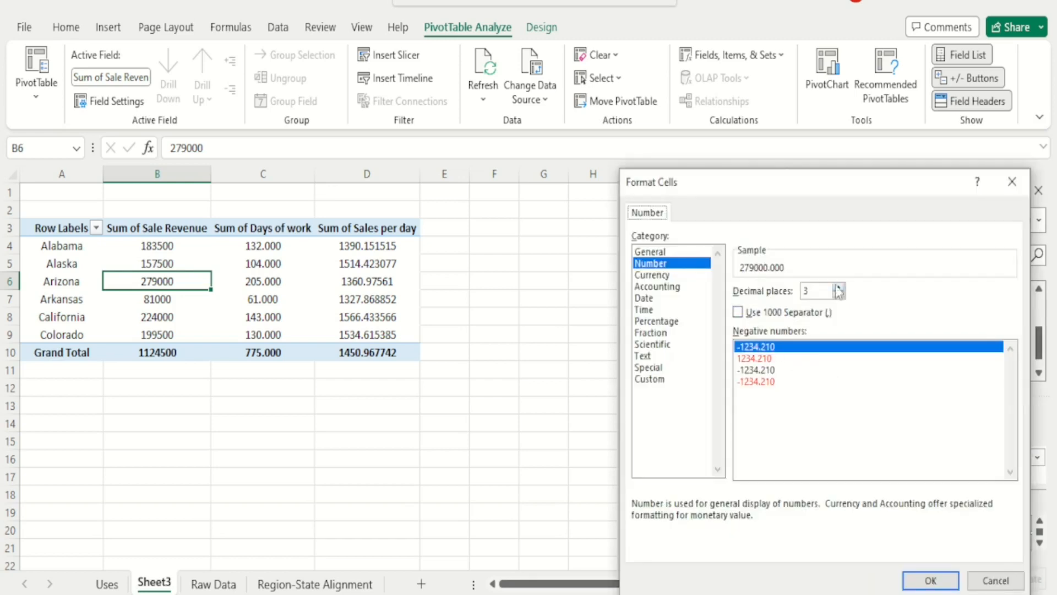
click(839, 294)
click(839, 294)
click(838, 294)
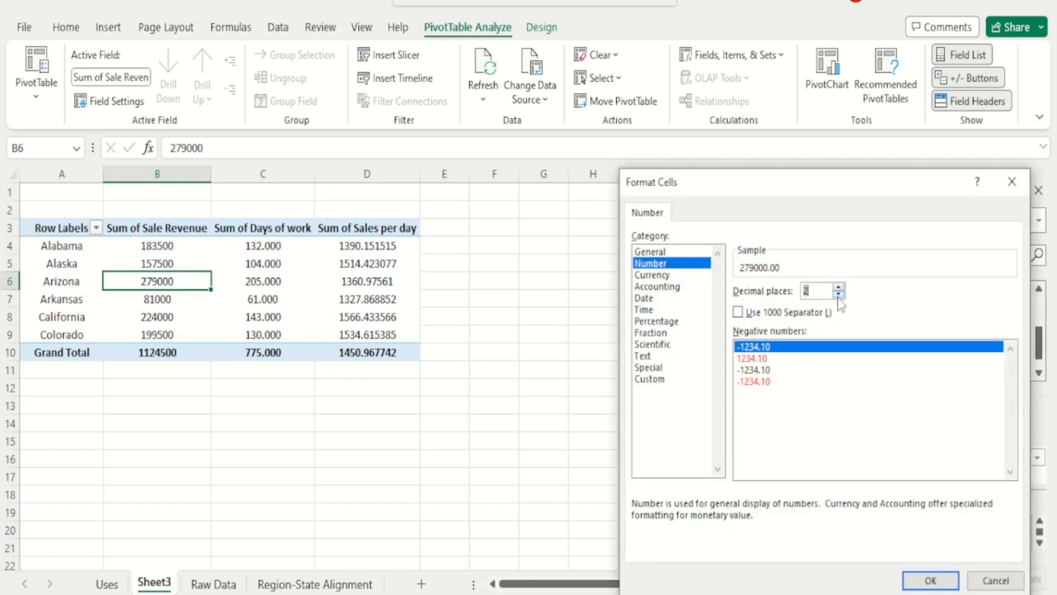
click(919, 581)
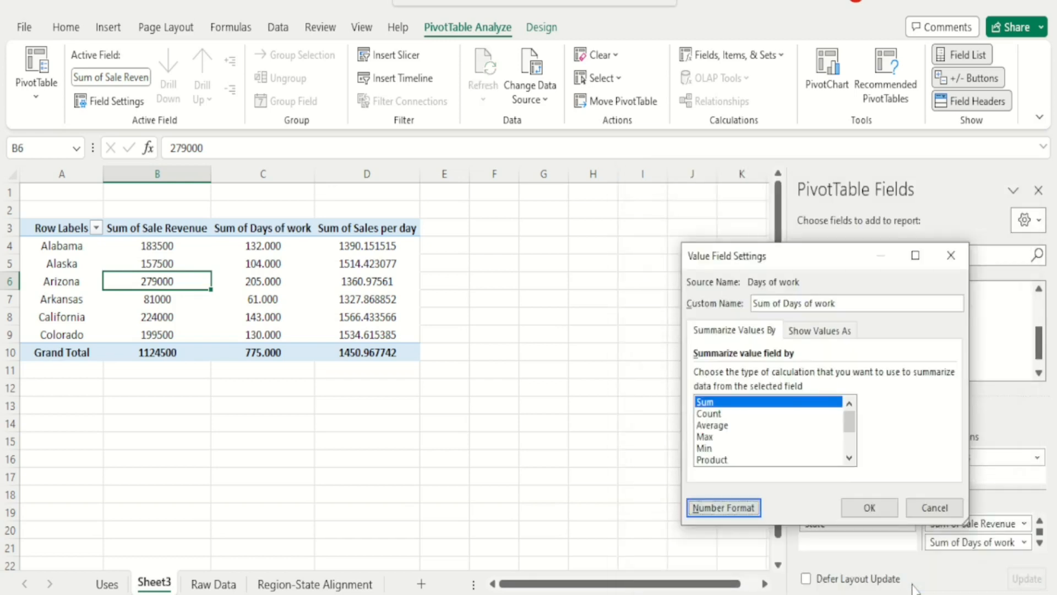
click(868, 507)
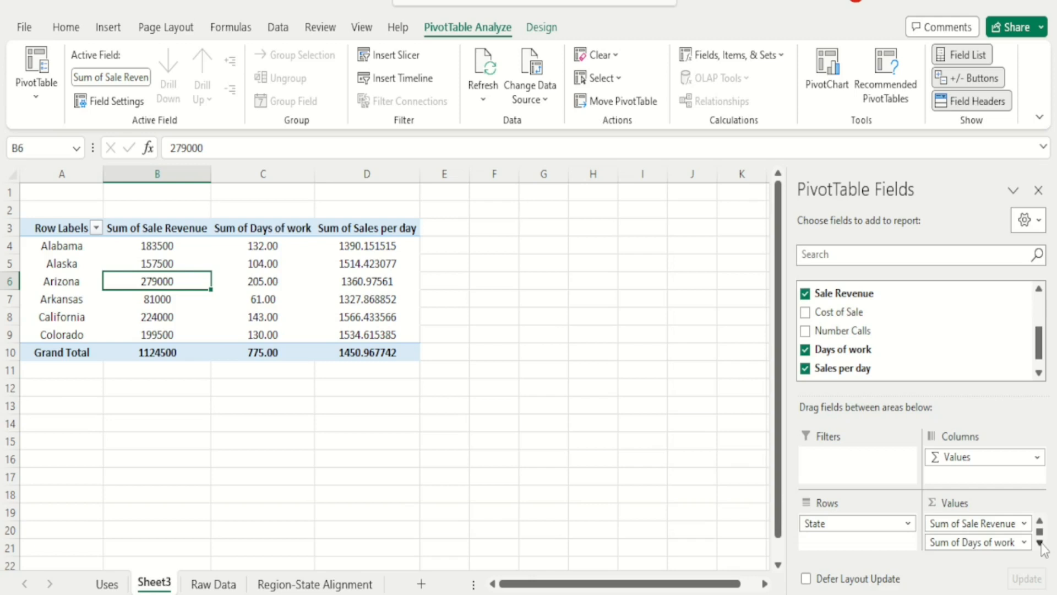
Format the Sum of Sales per day values as Number with 2 decimal places and close the PivotTable field list.
click(1040, 543)
click(1039, 542)
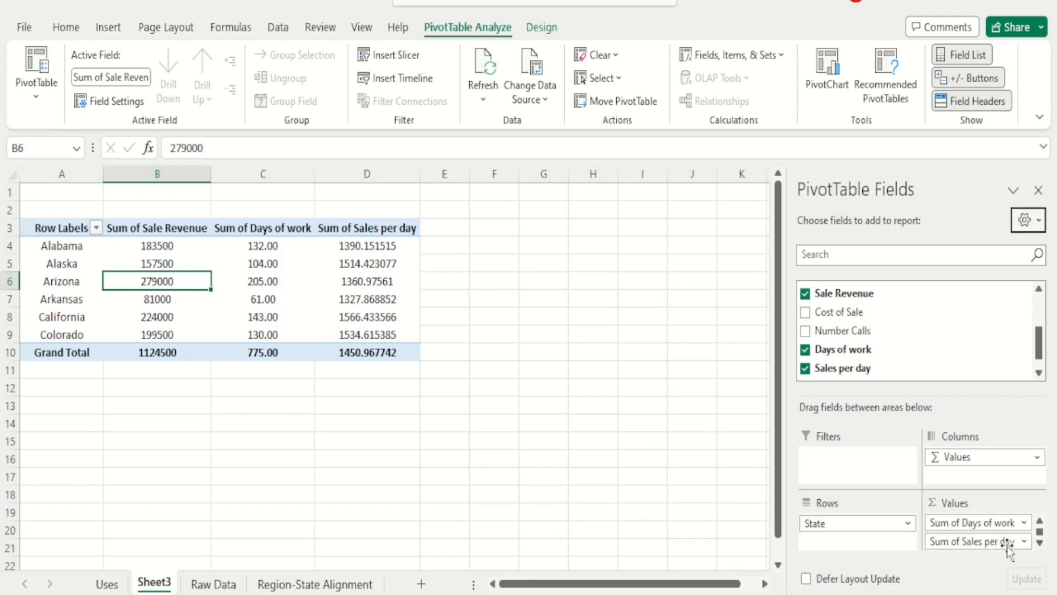
click(967, 546)
click(967, 524)
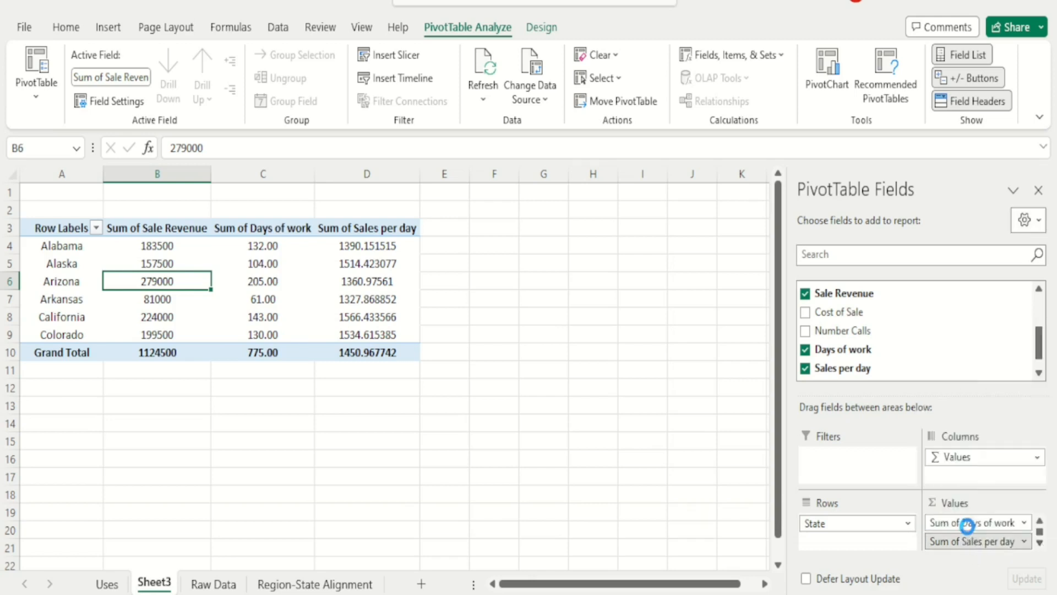
click(724, 507)
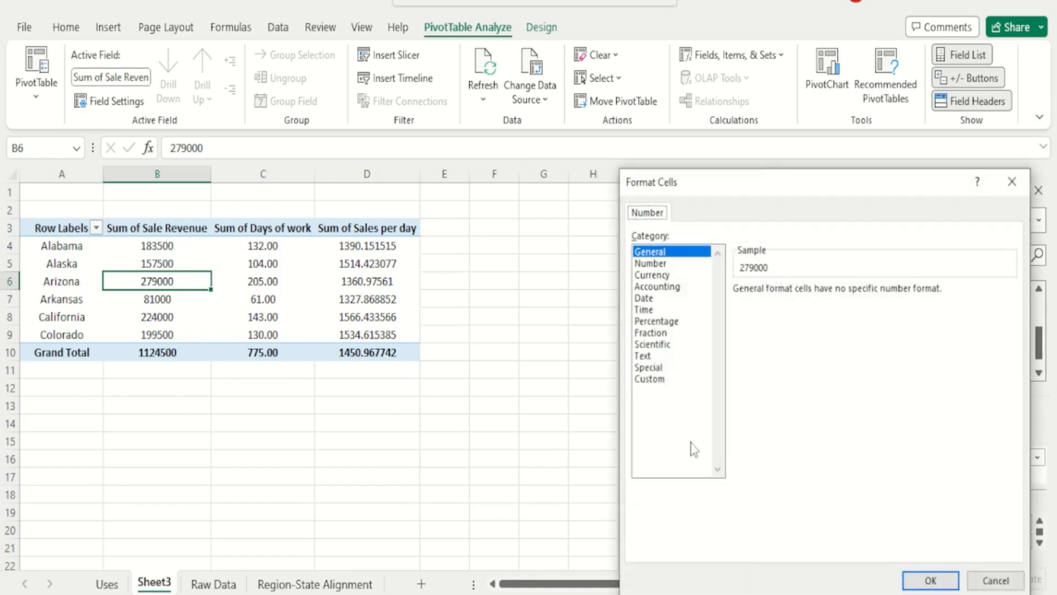
click(650, 263)
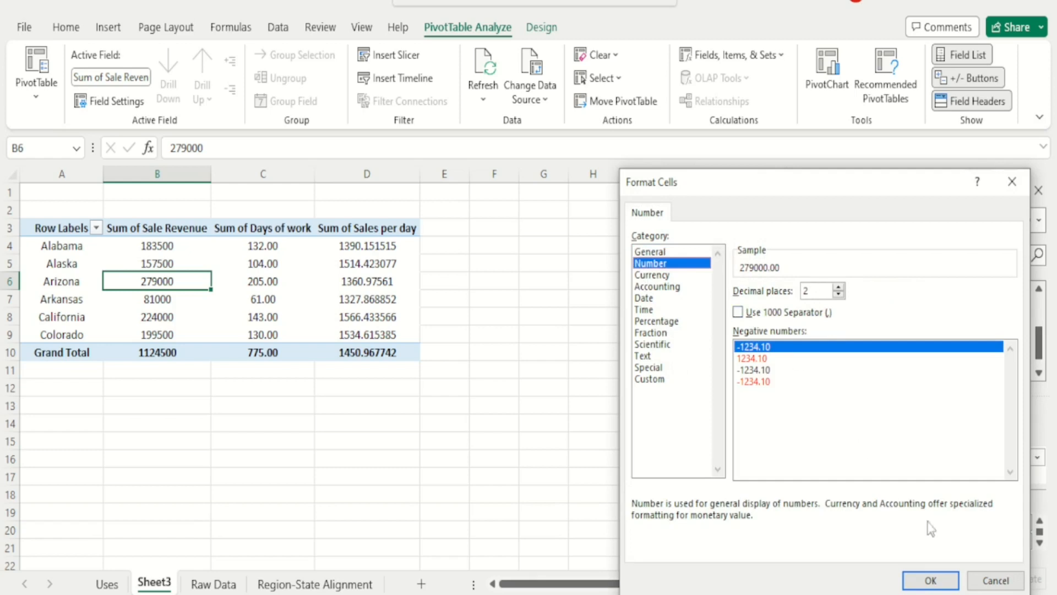
click(930, 579)
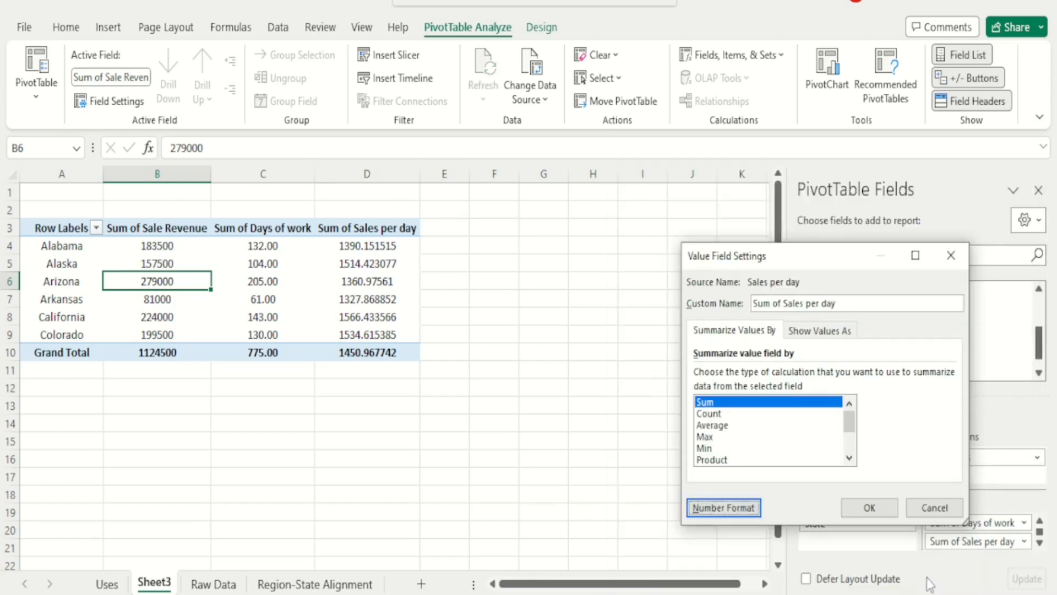
click(863, 508)
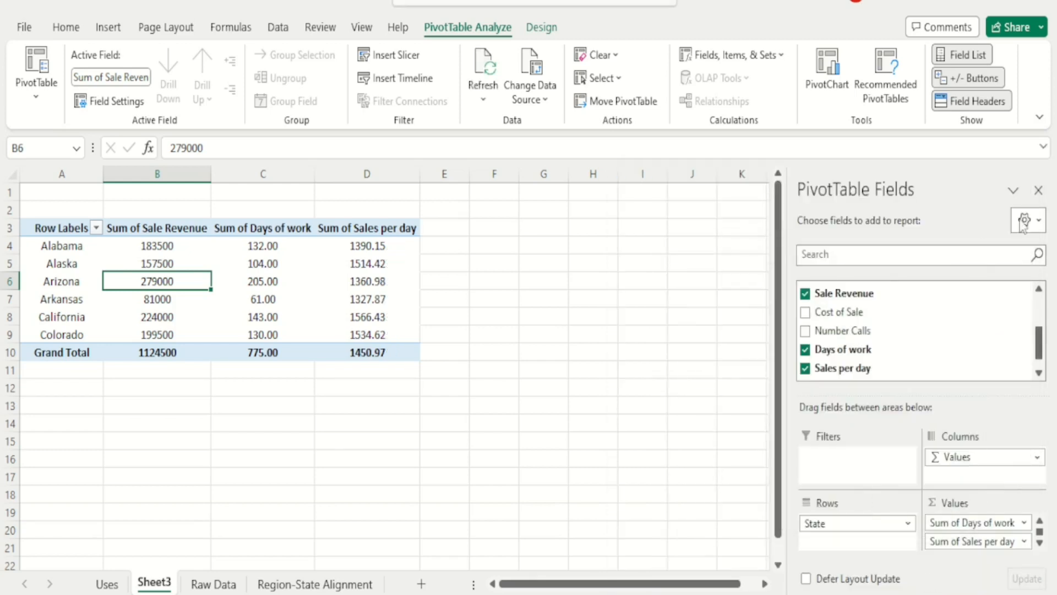
click(1039, 192)
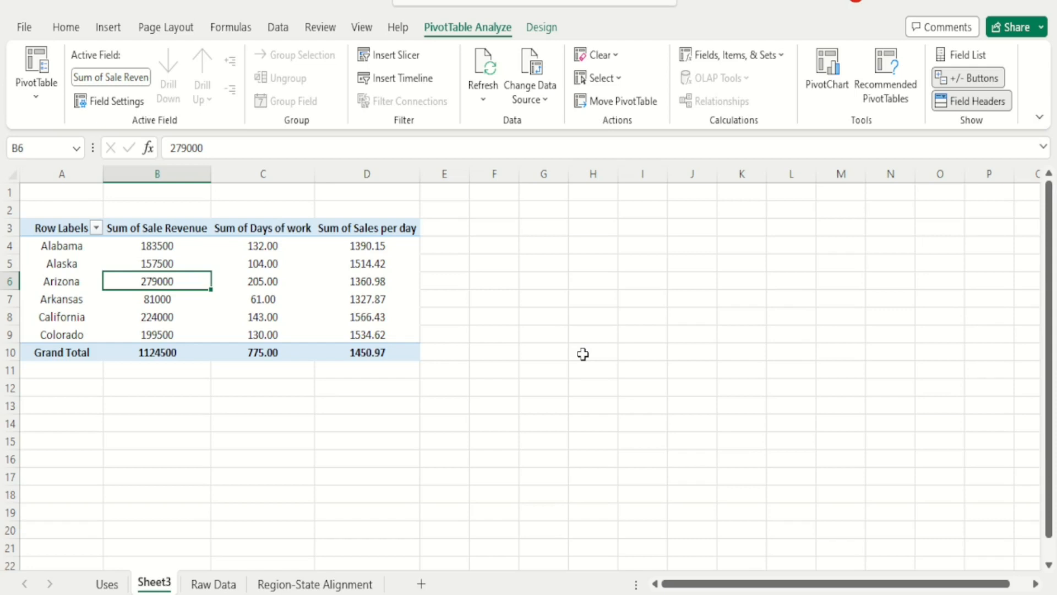
Highlight Alabama's Sum of Sales per day value in D4 with a yellow-green fill.
click(357, 245)
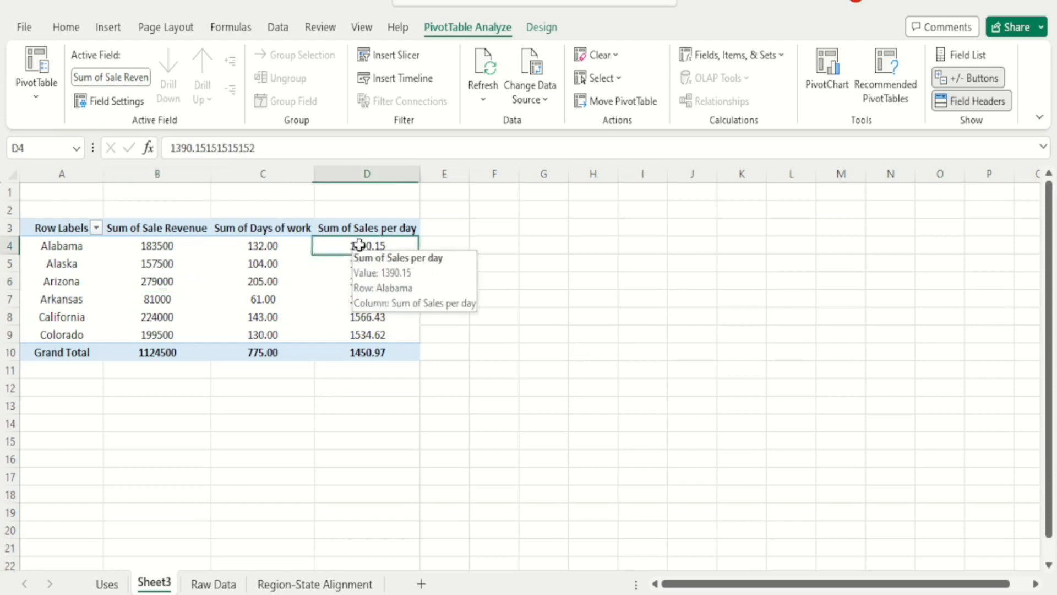
click(66, 27)
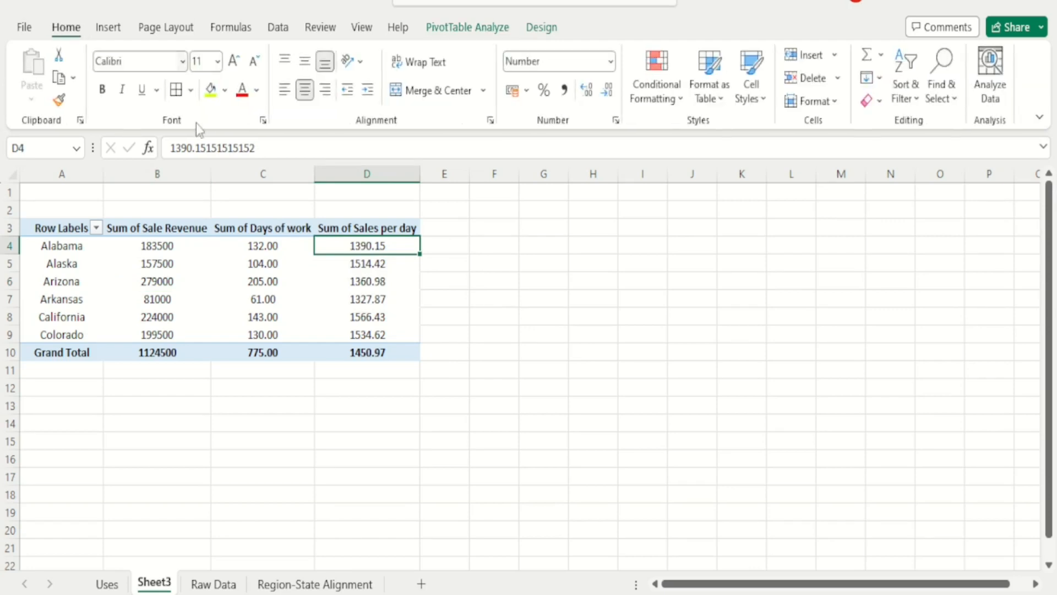
click(211, 90)
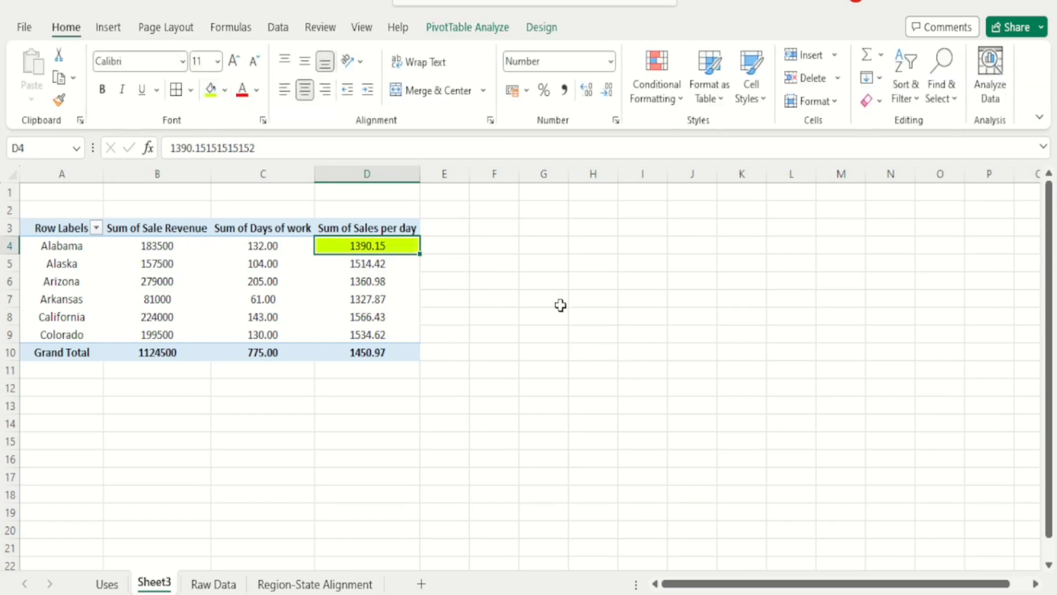
click(167, 247)
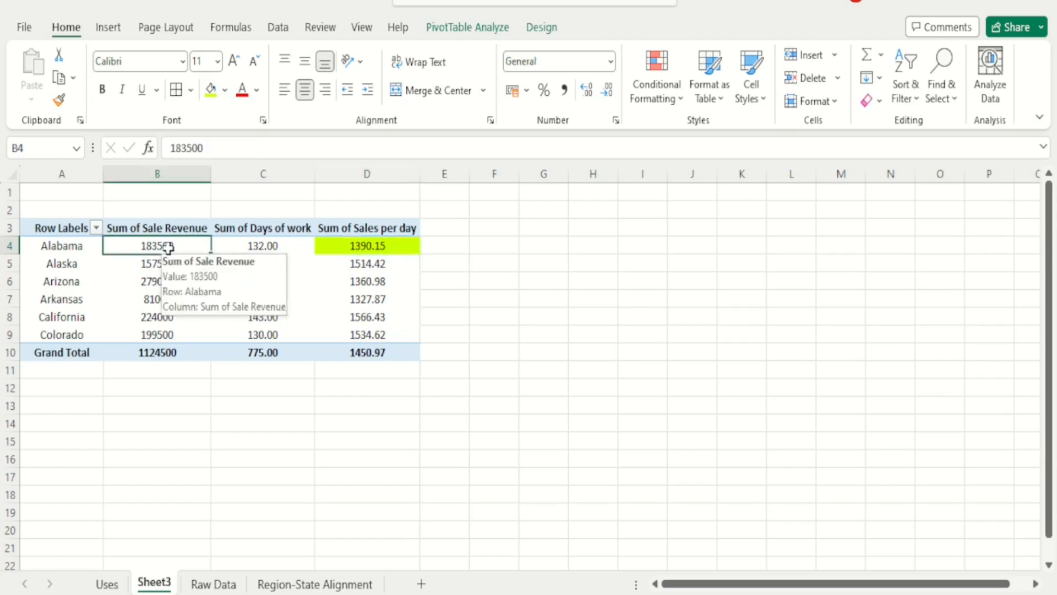
click(262, 246)
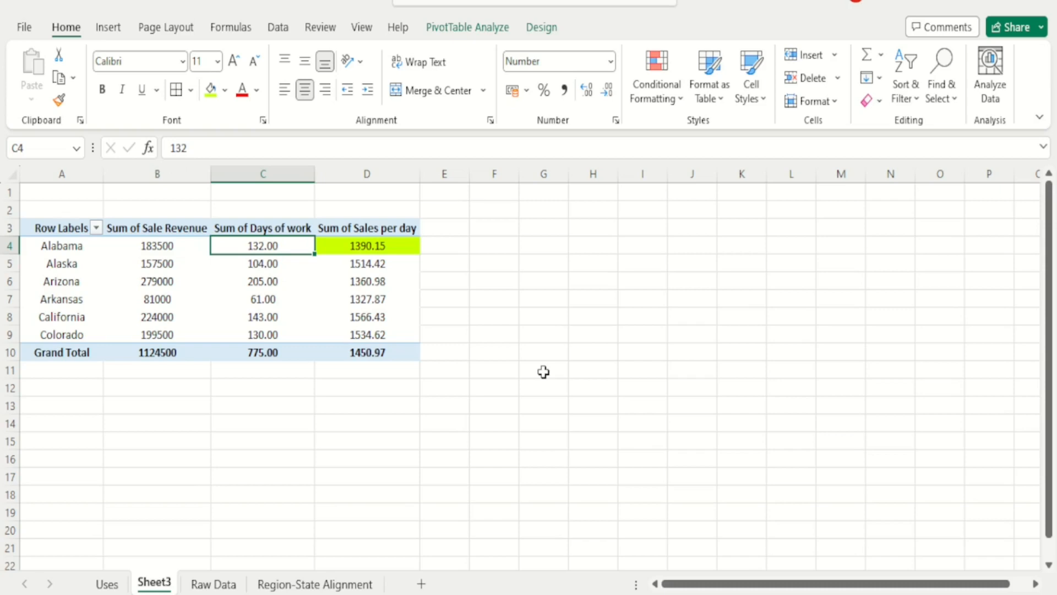
key(Right)
key(Right)
key(Right)
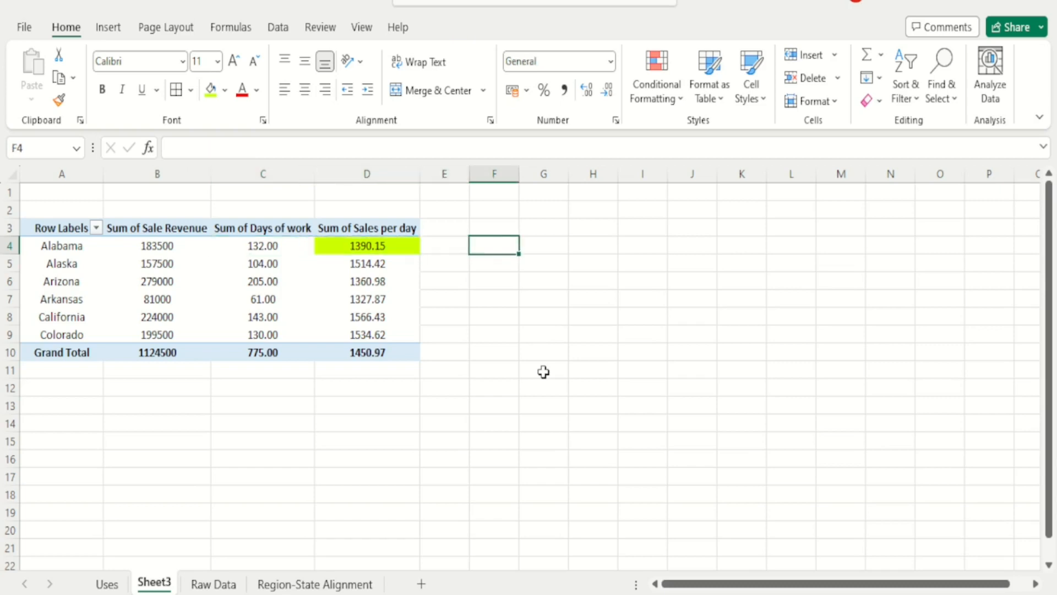
In F4, divide Alabama's Sum of Sale Revenue by its Sum of Days of work, referencing the PivotTable cells through GETPIVOTDATA.
text(=)
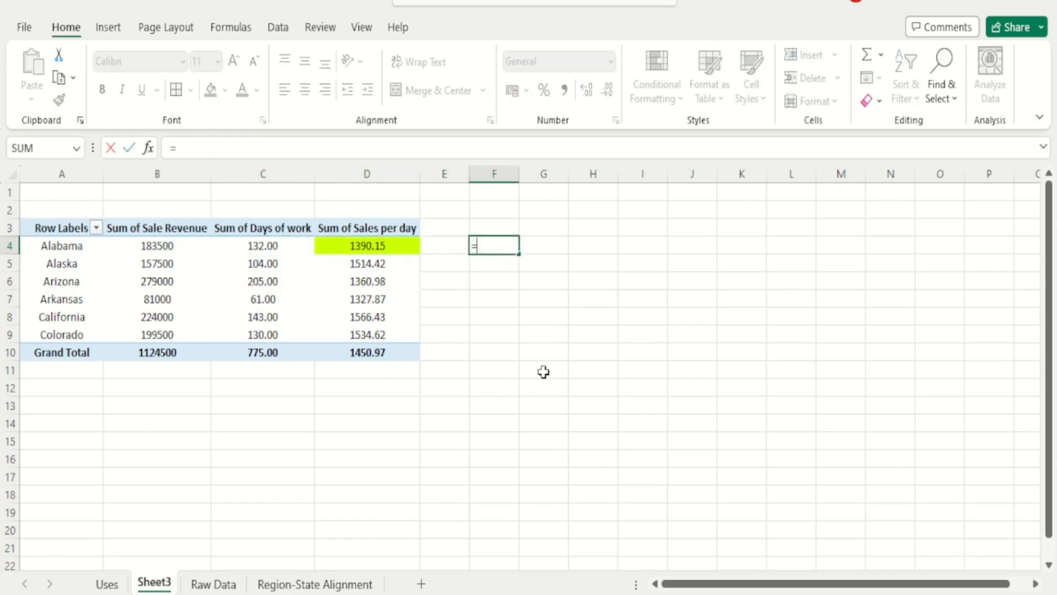
click(180, 246)
text(/)
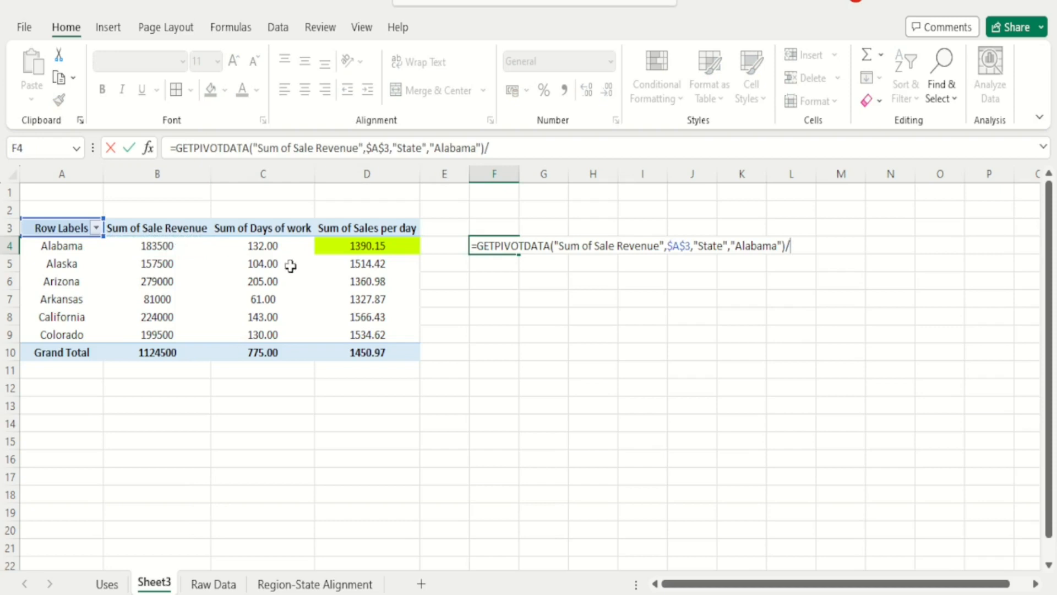
click(270, 247)
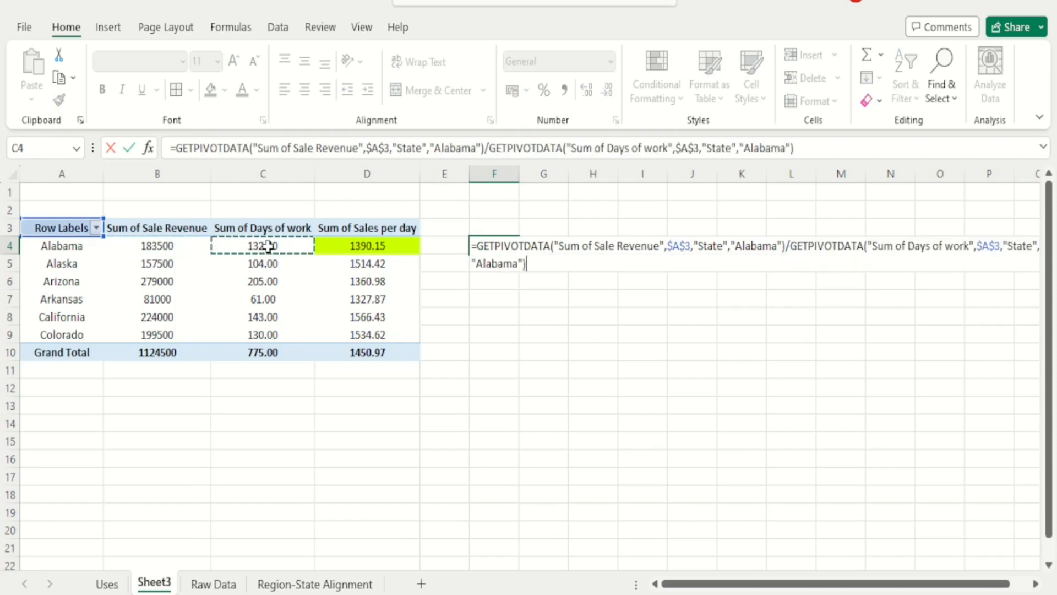
key(Return)
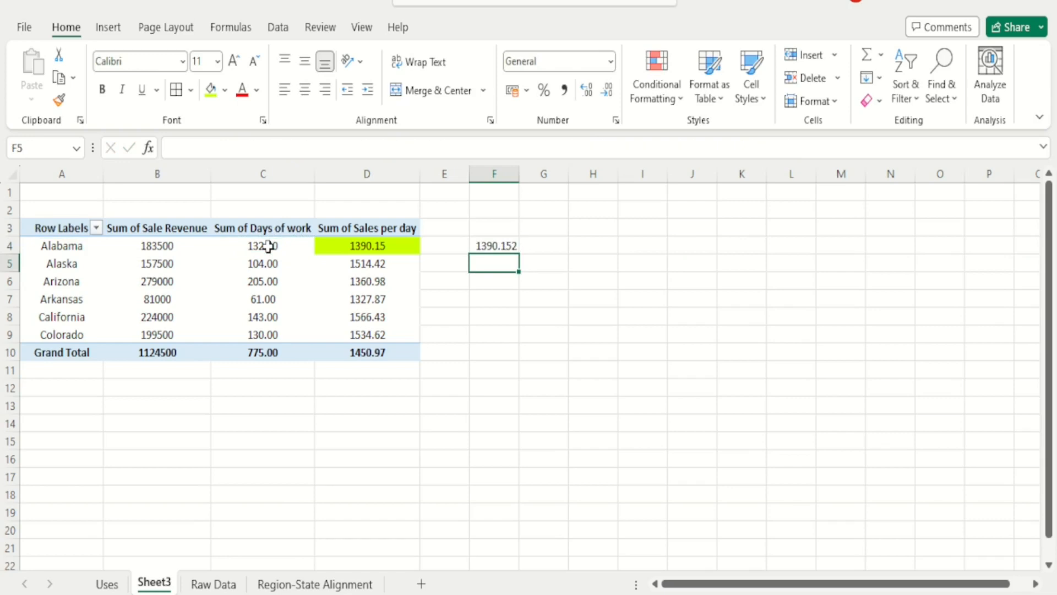
key(Up)
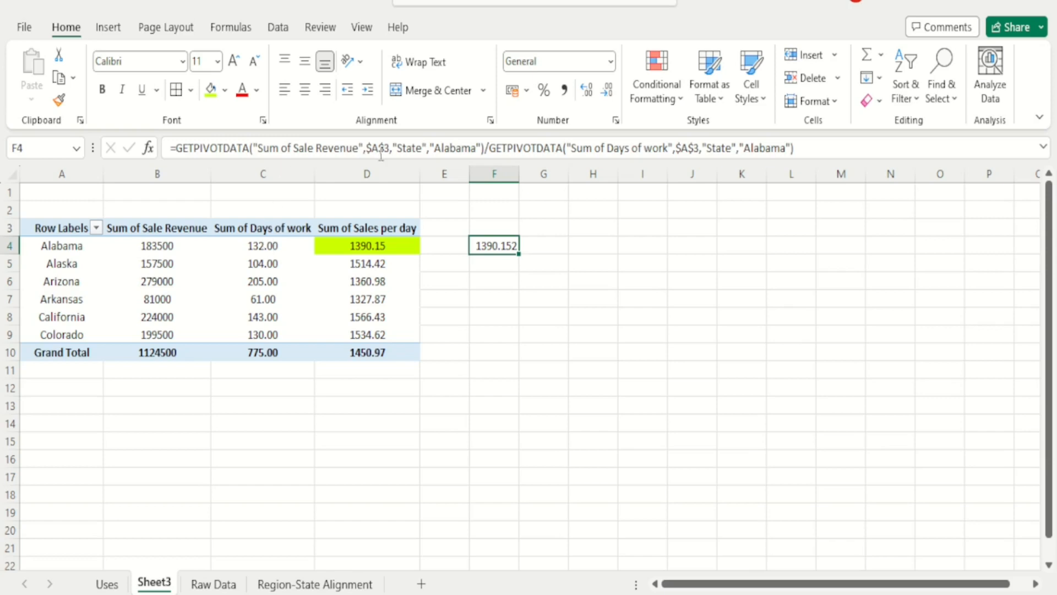
Fill the GETPIVOTDATA formula from F4 down through F9 and reselect F4.
click(605, 298)
click(504, 252)
drag(518, 254, 513, 338)
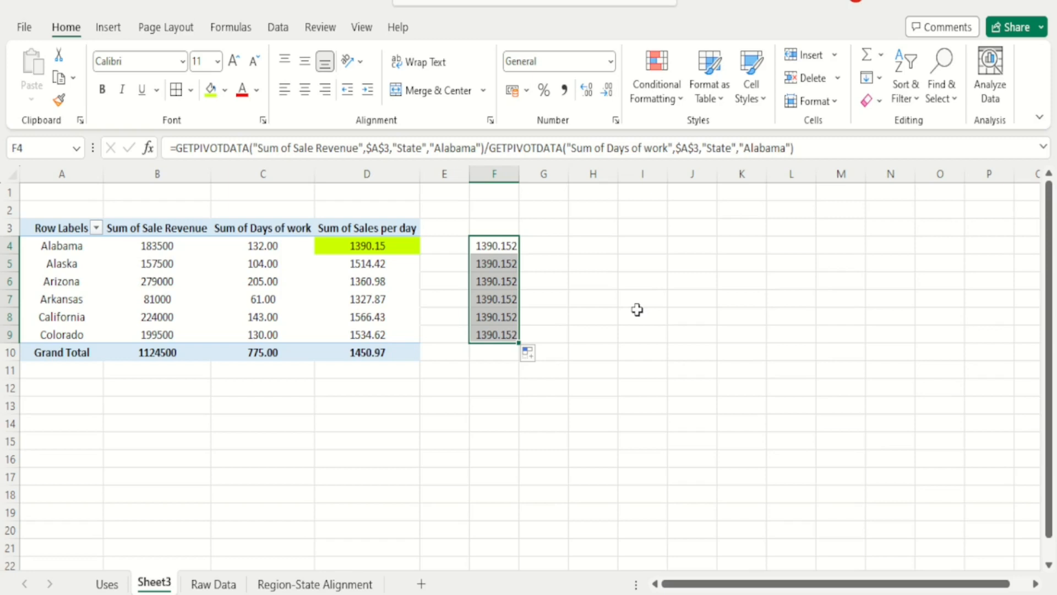
click(496, 243)
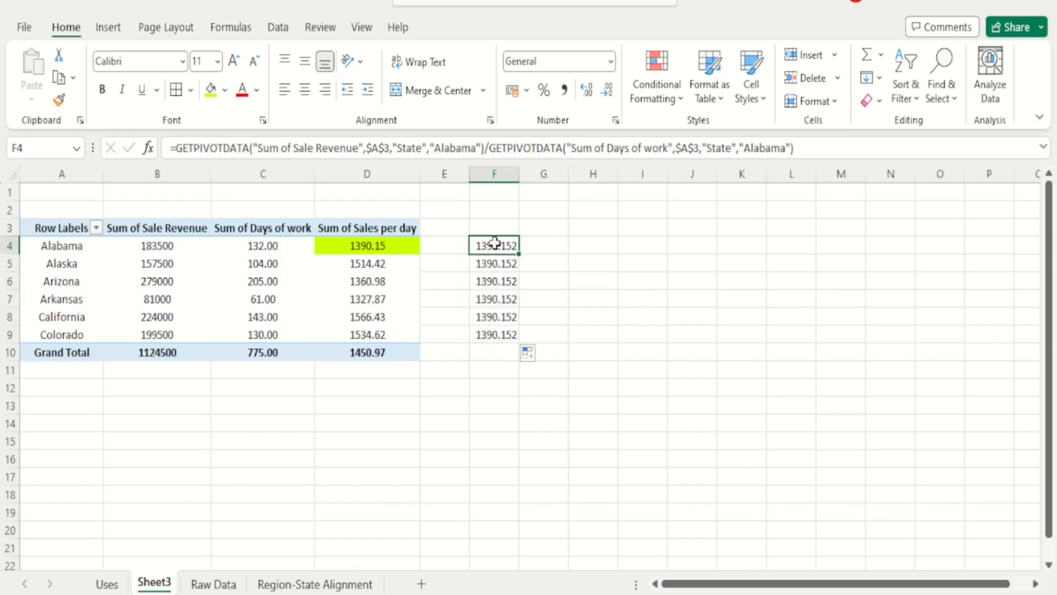
right_click(406, 348)
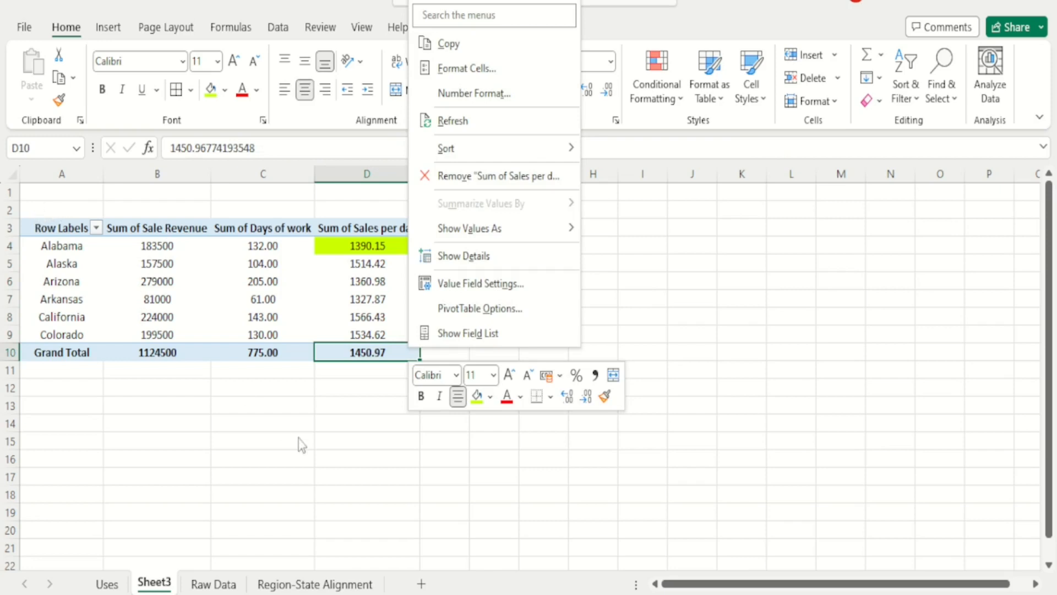
click(404, 370)
click(398, 385)
drag(404, 354, 71, 224)
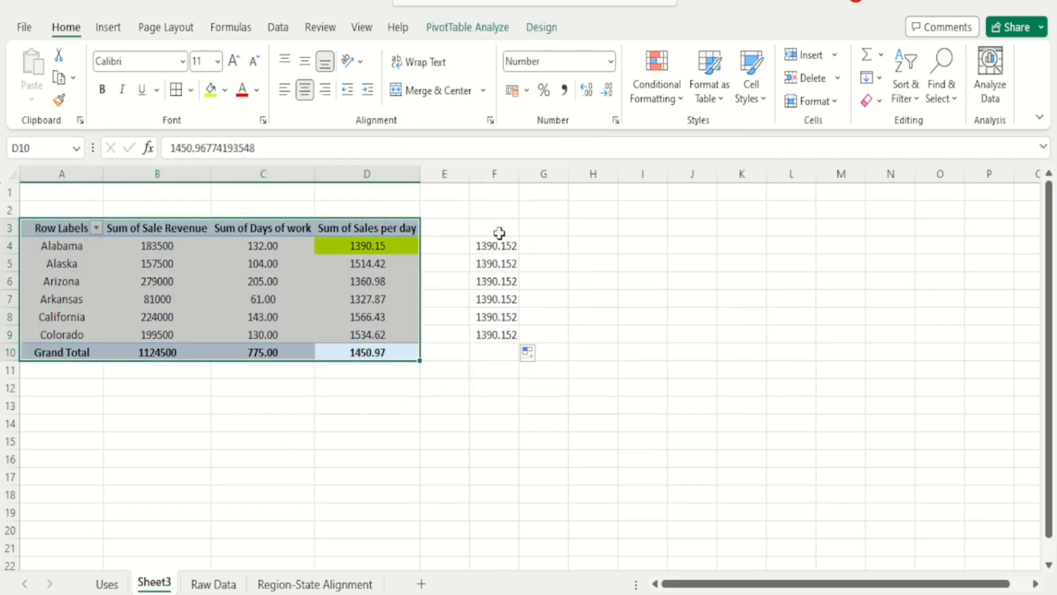
Clear the GETPIVOTDATA formulas from F4:F9 and return to F4.
click(487, 246)
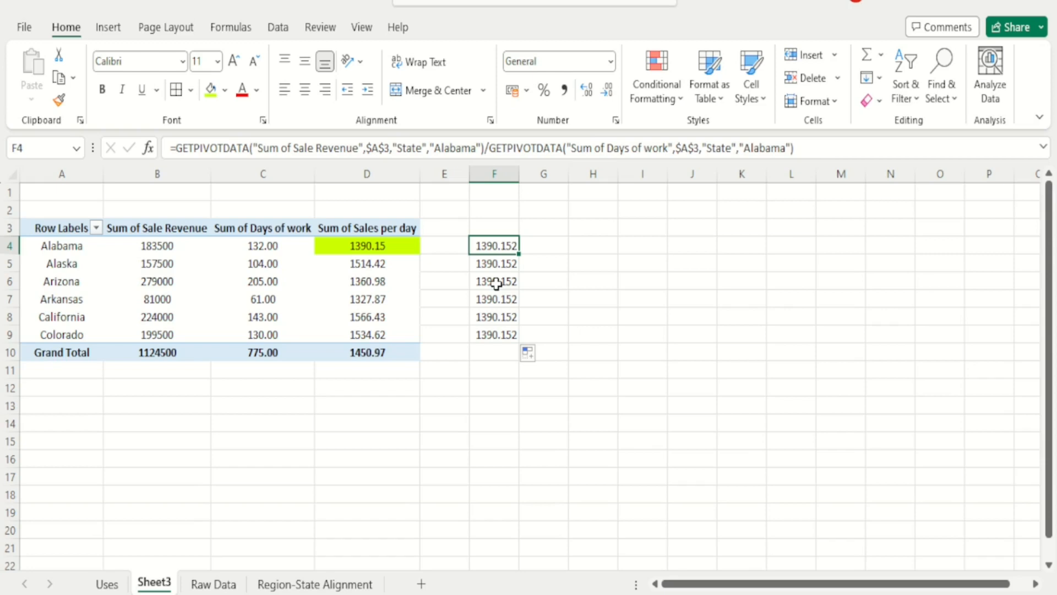
key(ctrl+shift+Down)
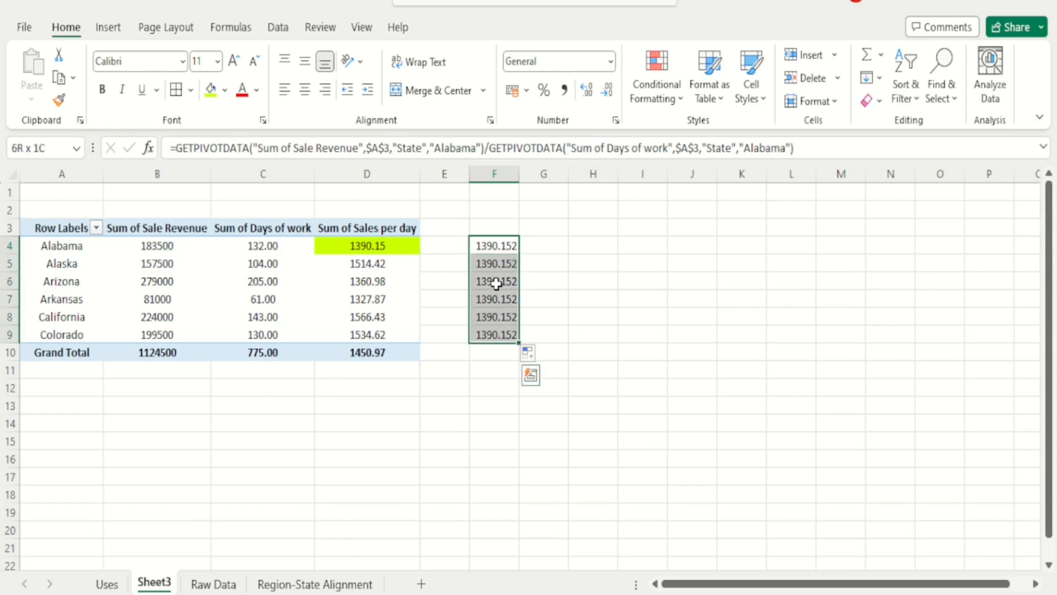
key(Delete)
key(Up)
key(Down)
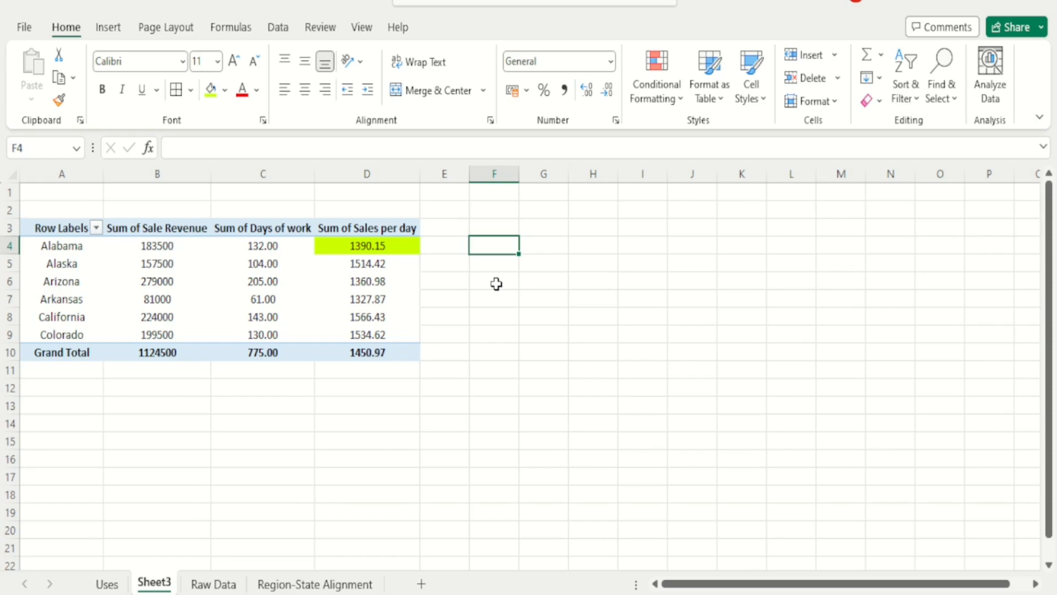
Enter the formula =B4/C4 in F4 and fill it down through F9.
text(=)
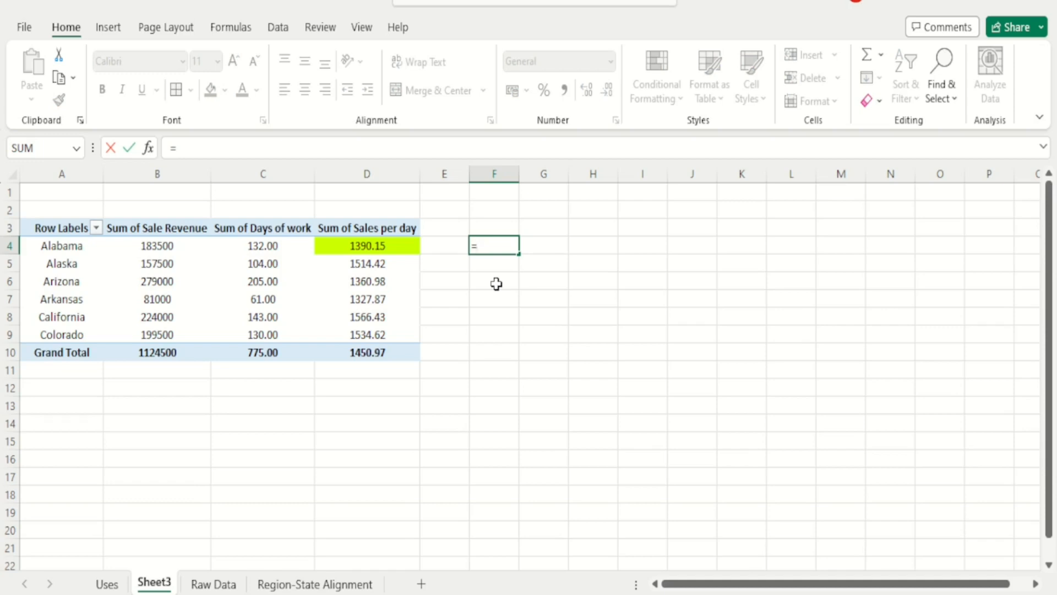
text(b4)
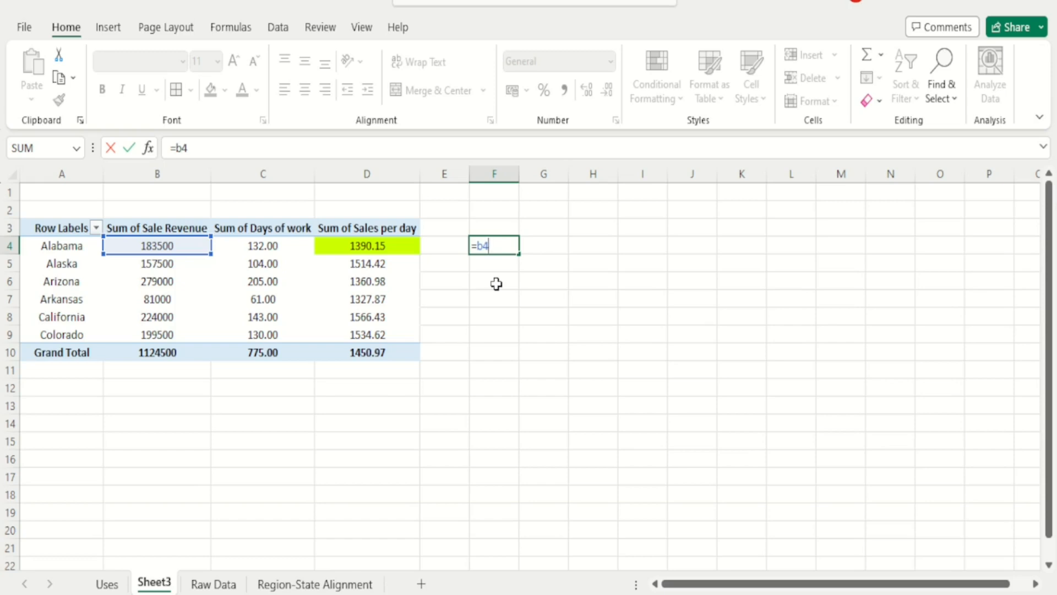
text(/)
text(c4)
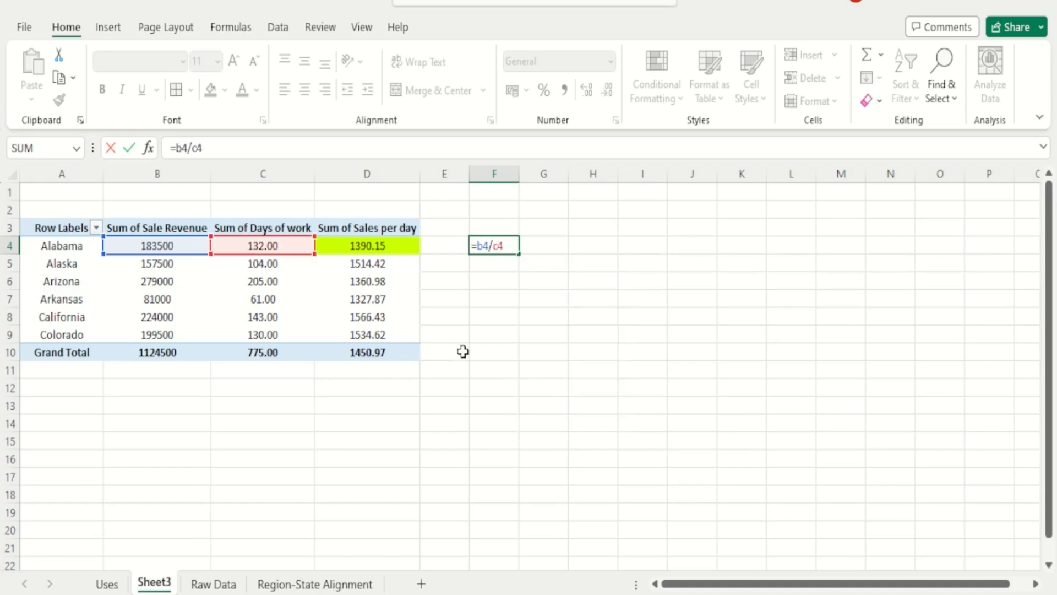
key(Return)
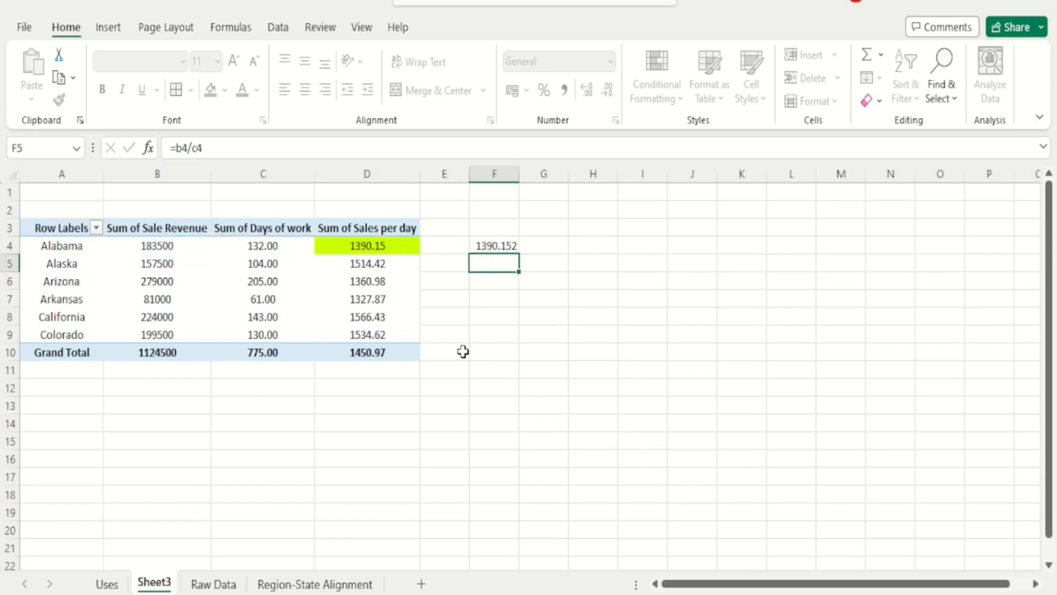
click(499, 242)
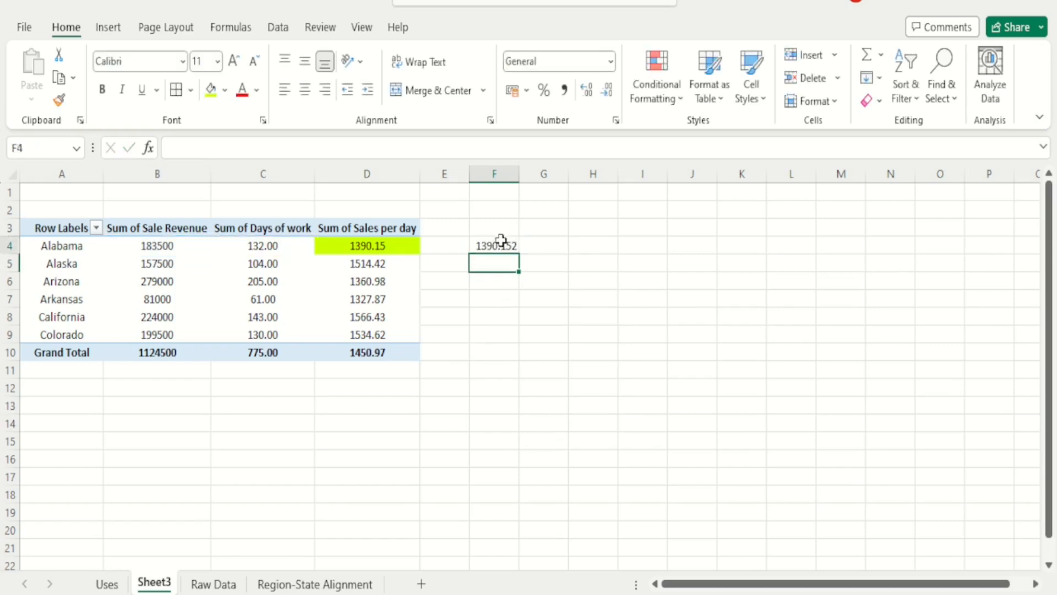
drag(517, 259, 510, 342)
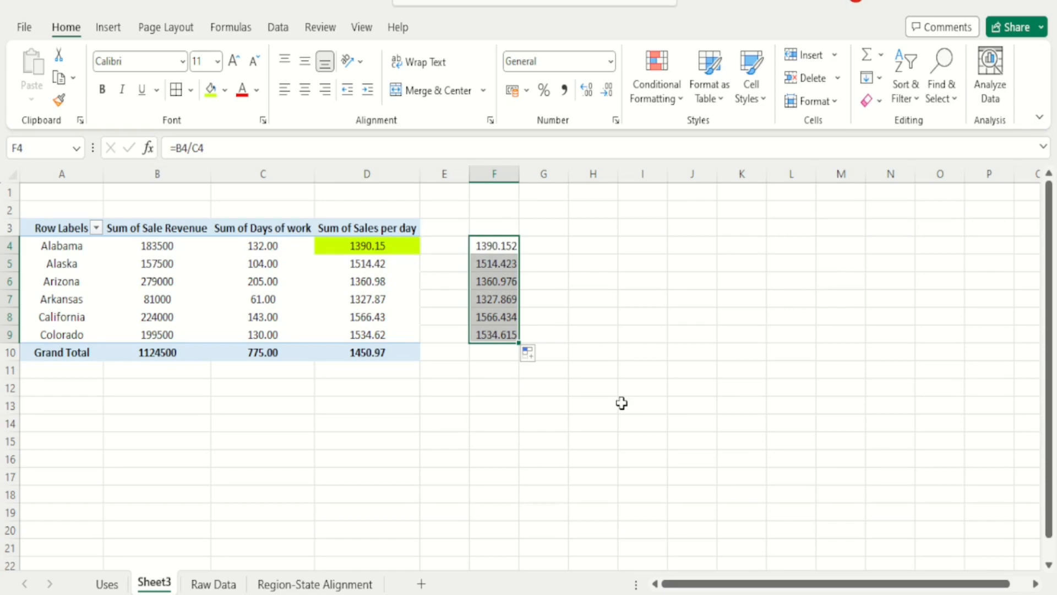
Clear the formulas in F4:F9 and permanently delete Sheet3.
key(Delete)
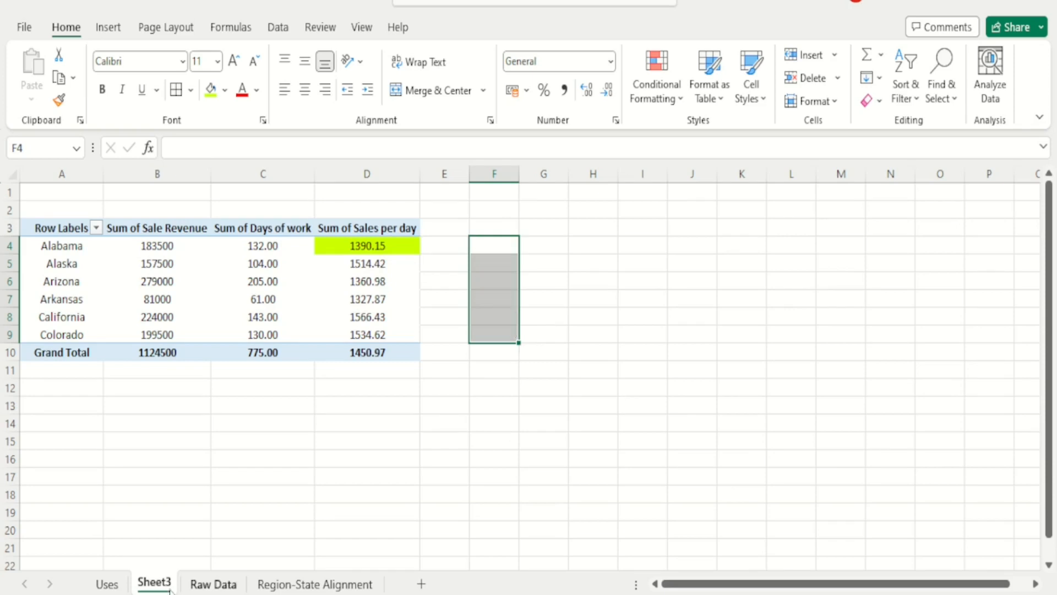
right_click(150, 585)
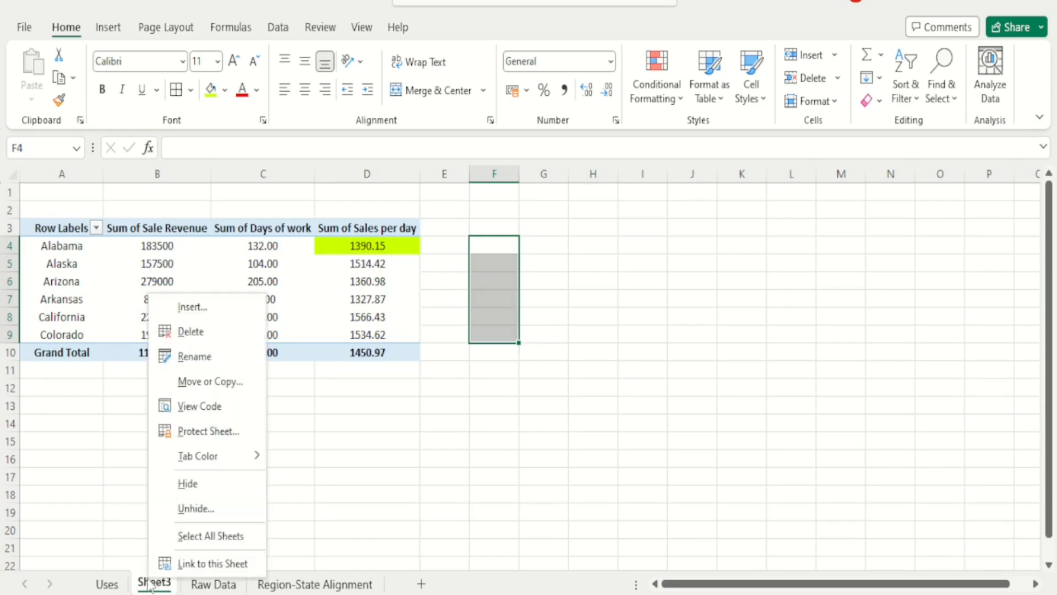
click(202, 333)
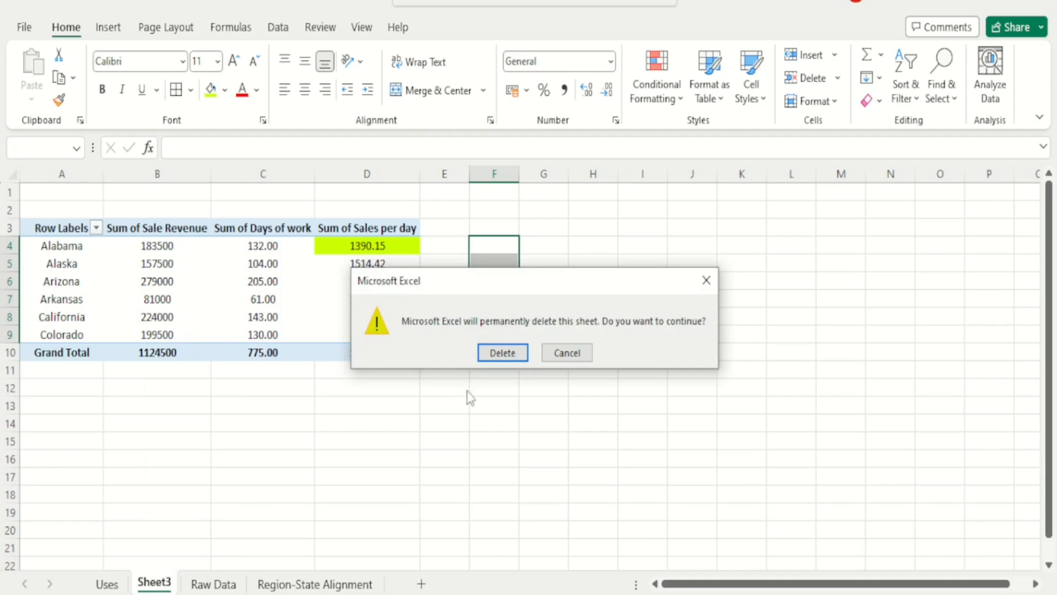
click(504, 355)
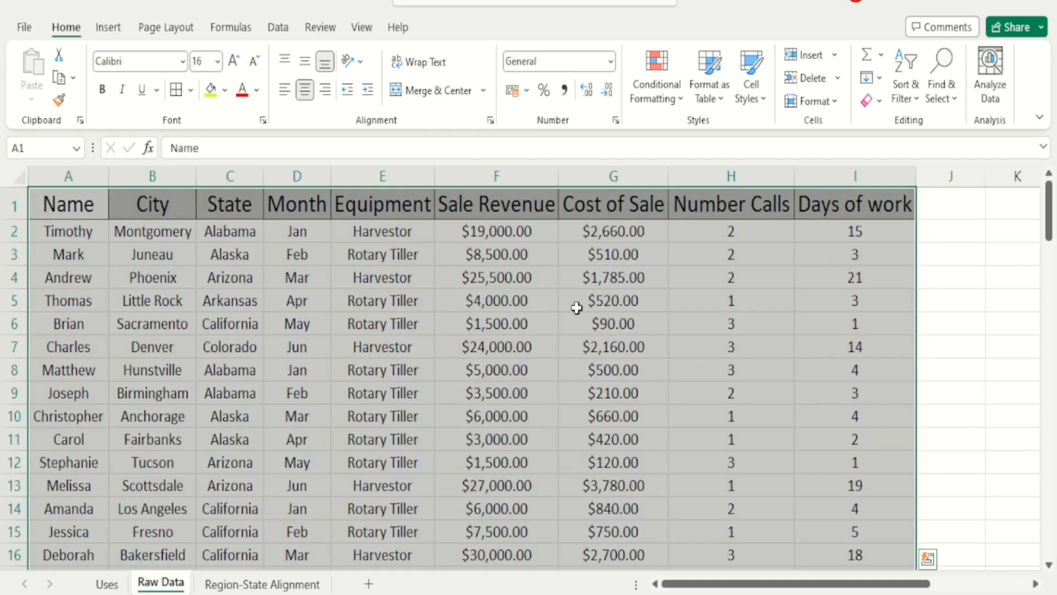
Create a PivotTable on a new worksheet from Raw Data range A1:I101 with the PivotTable and PivotChart Wizard.
click(577, 308)
click(84, 206)
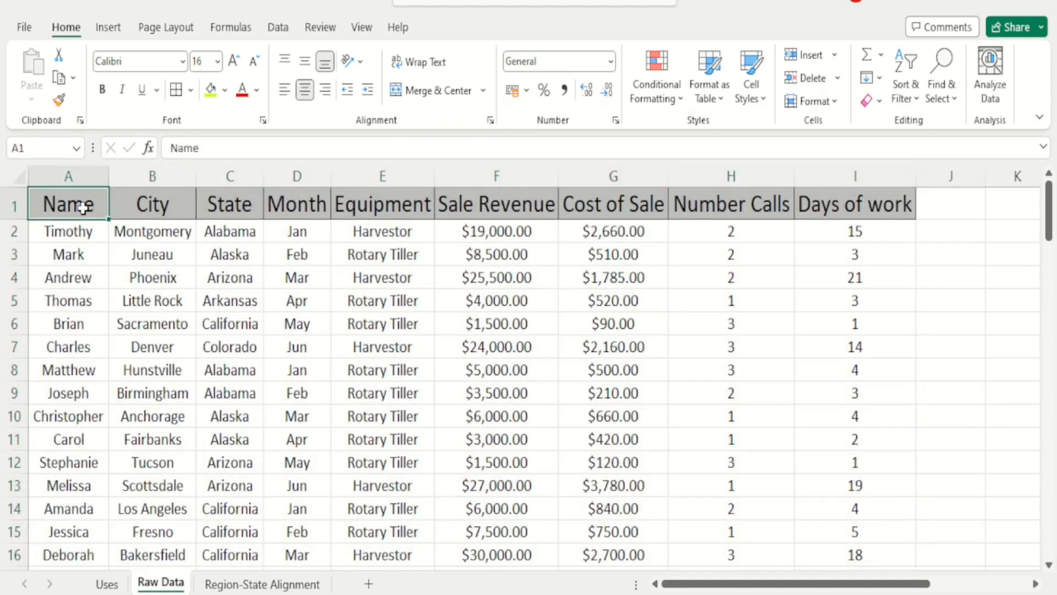
key(shift+Right)
key(shift+Right)
key(shift+Right)
key(shift+Right)
key(shift+Right)
key(shift+Right)
key(shift+Right)
key(shift+Right)
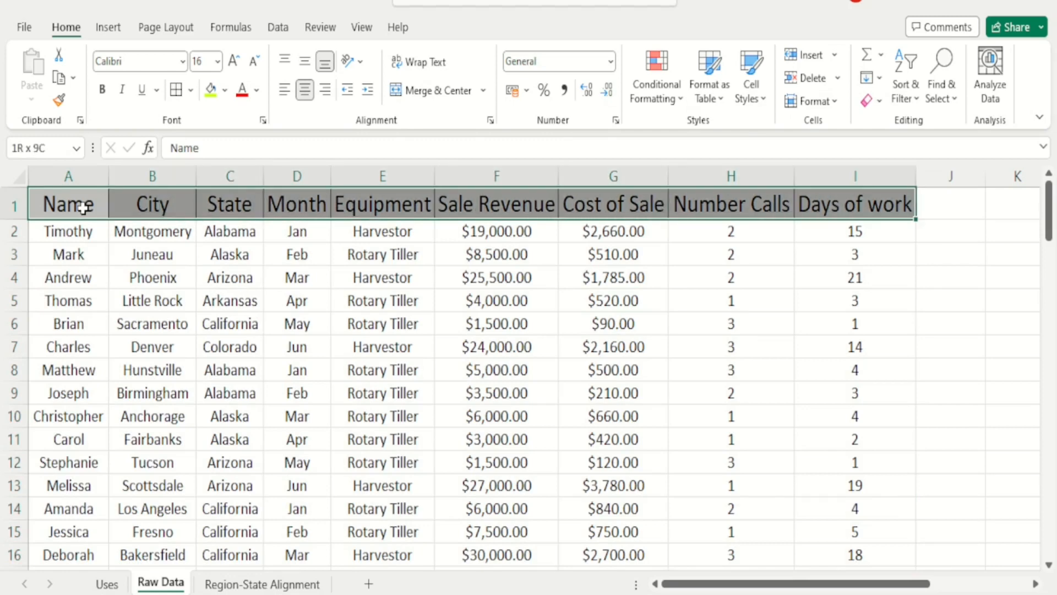
key(ctrl+shift+Down)
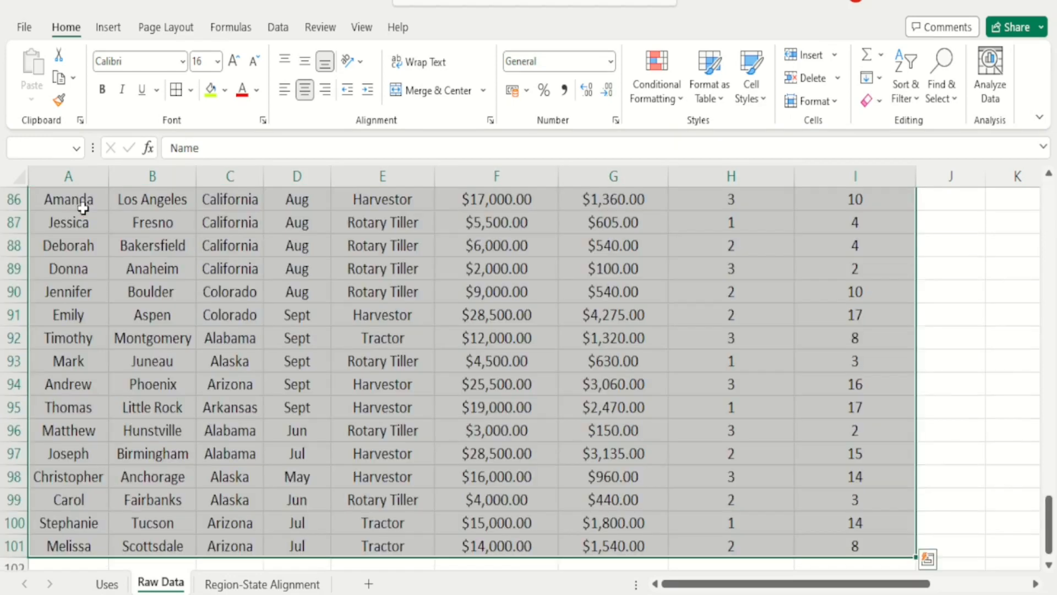
key(alt+d)
key(p)
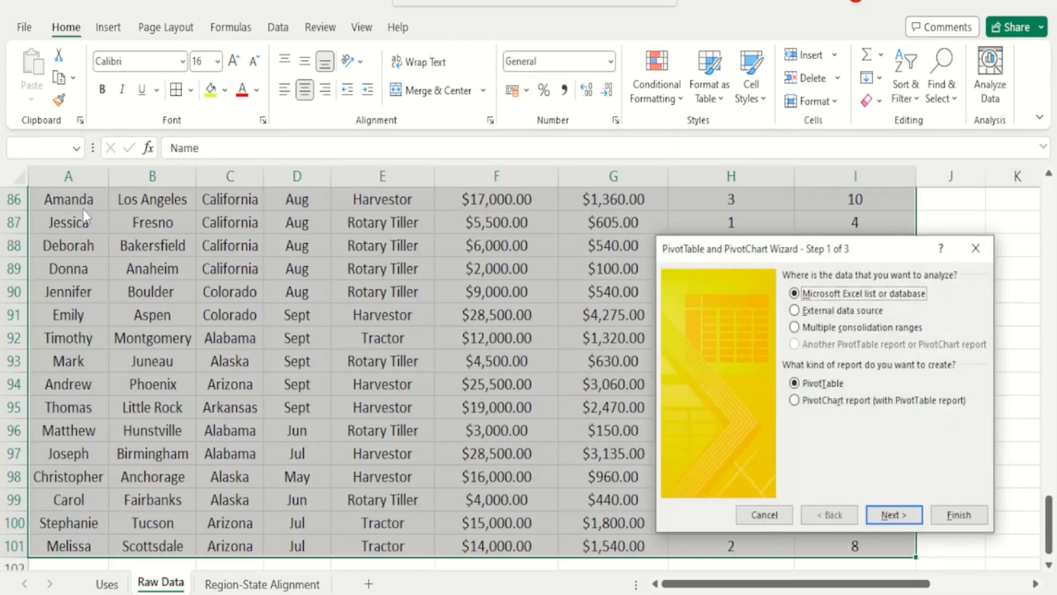
click(883, 523)
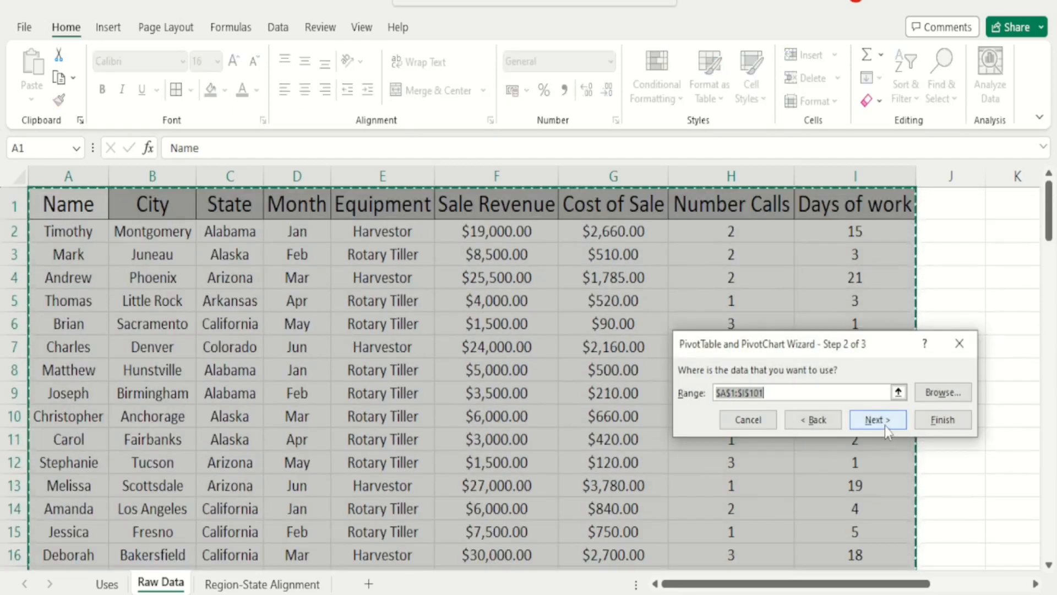
click(876, 420)
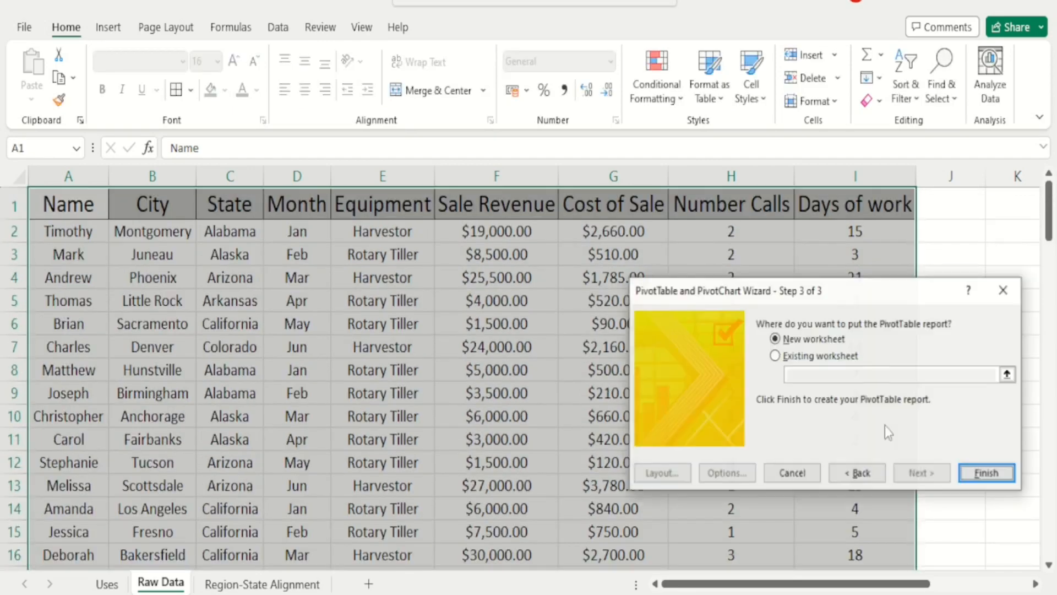
click(972, 473)
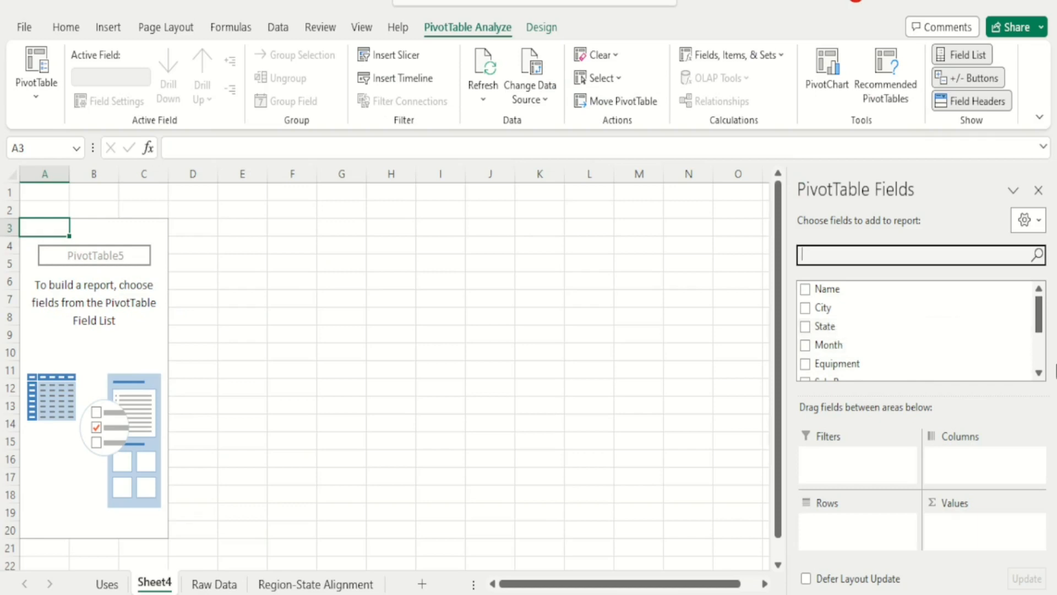
Add Month to the PivotTable's Rows area and Sale Revenue to its Values area.
drag(1039, 329, 1041, 359)
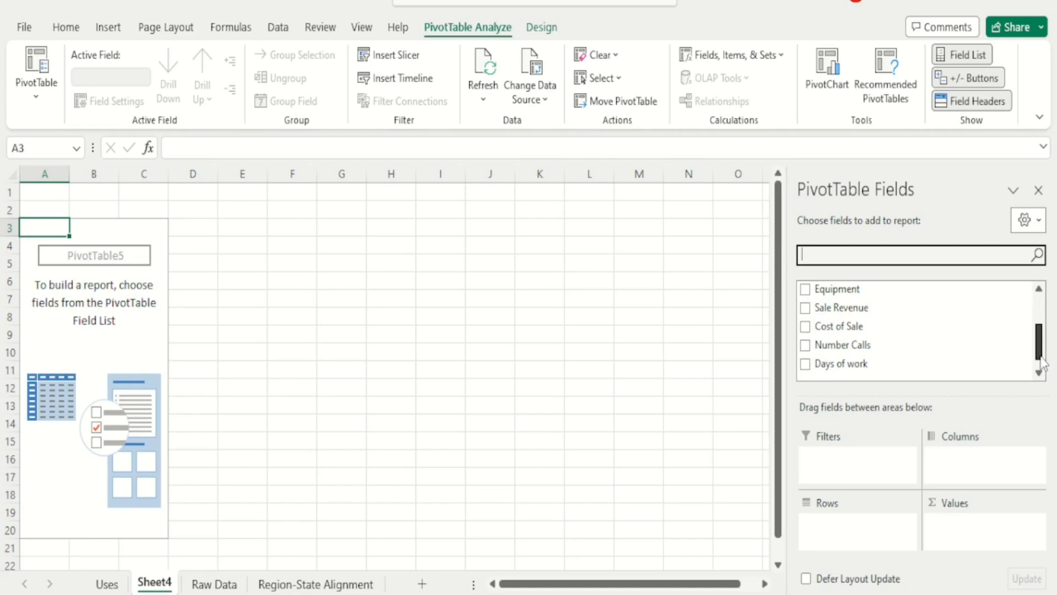
scroll(827, 375, up, 3)
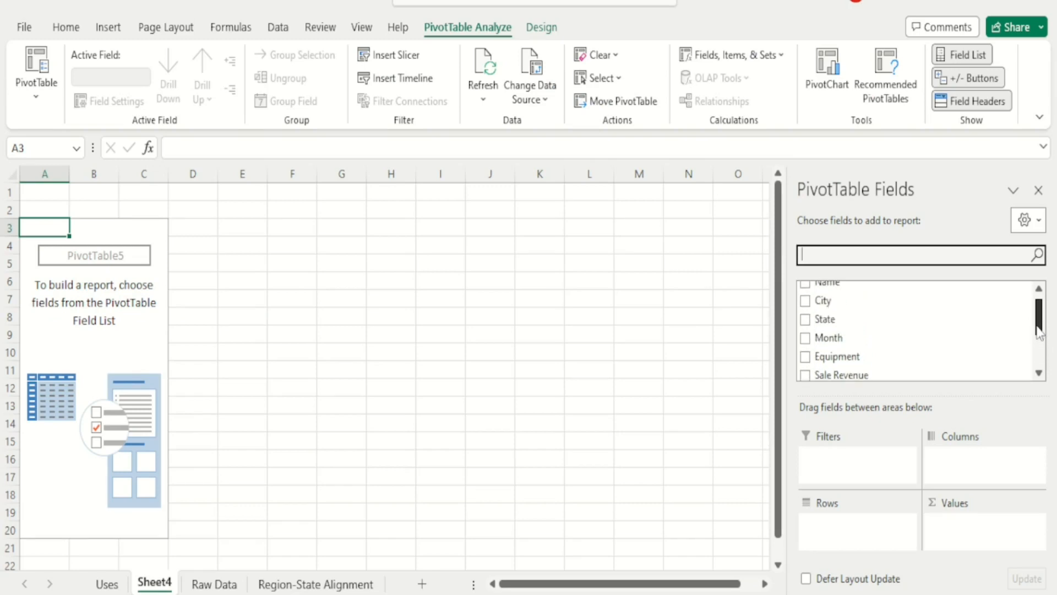
drag(826, 338, 840, 543)
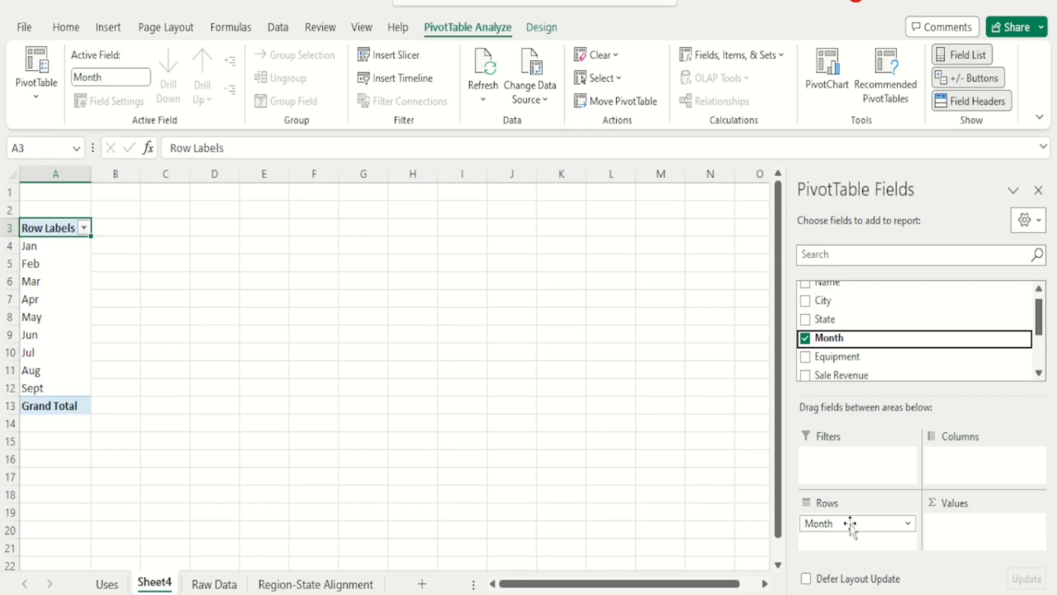
drag(860, 377, 987, 527)
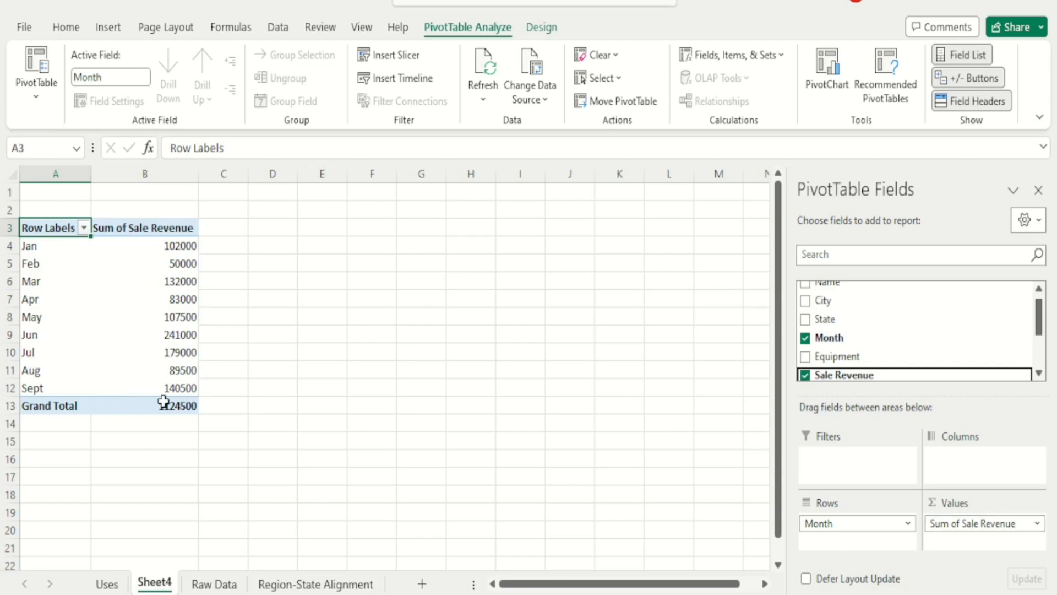
Center the contents of the whole PivotTable in A3:B13.
drag(165, 402, 25, 227)
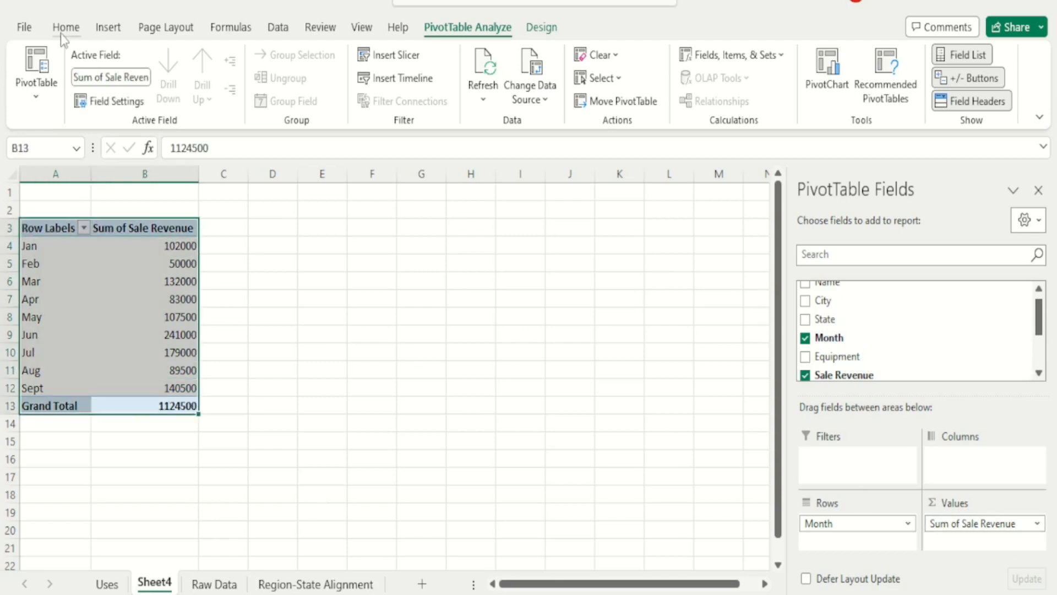
click(61, 37)
click(302, 93)
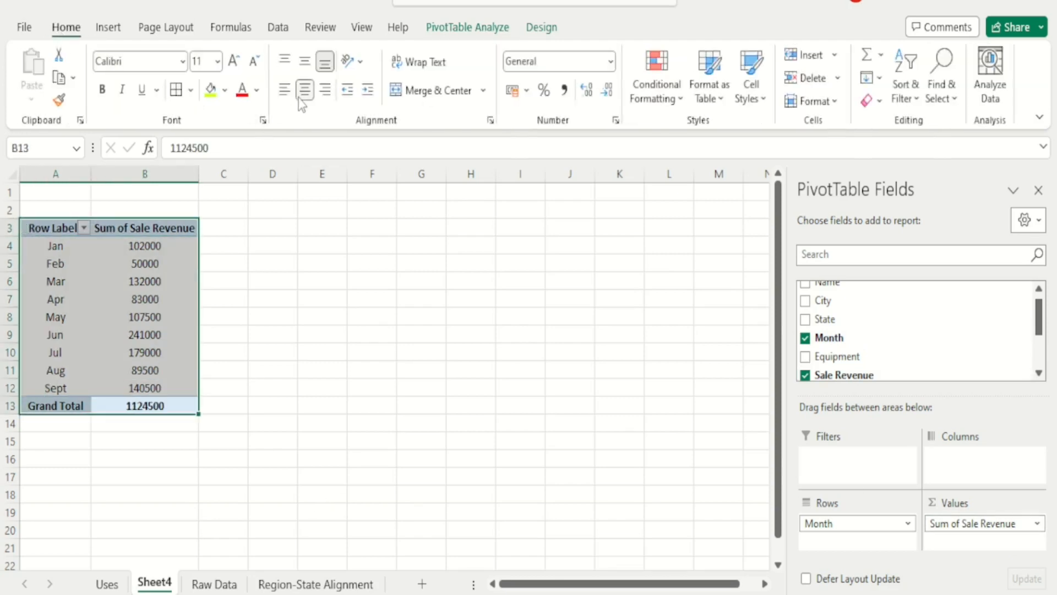
Fill the Jan–Mar rows of the PivotTable with bright yellow-green and the Apr–Jun rows with light blue.
click(418, 372)
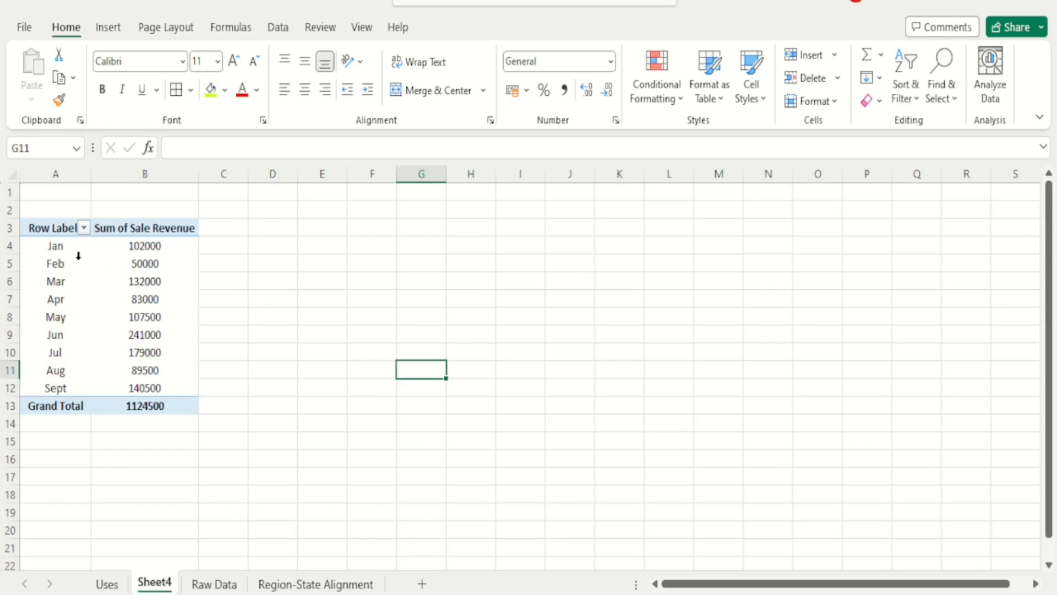
drag(64, 250, 177, 283)
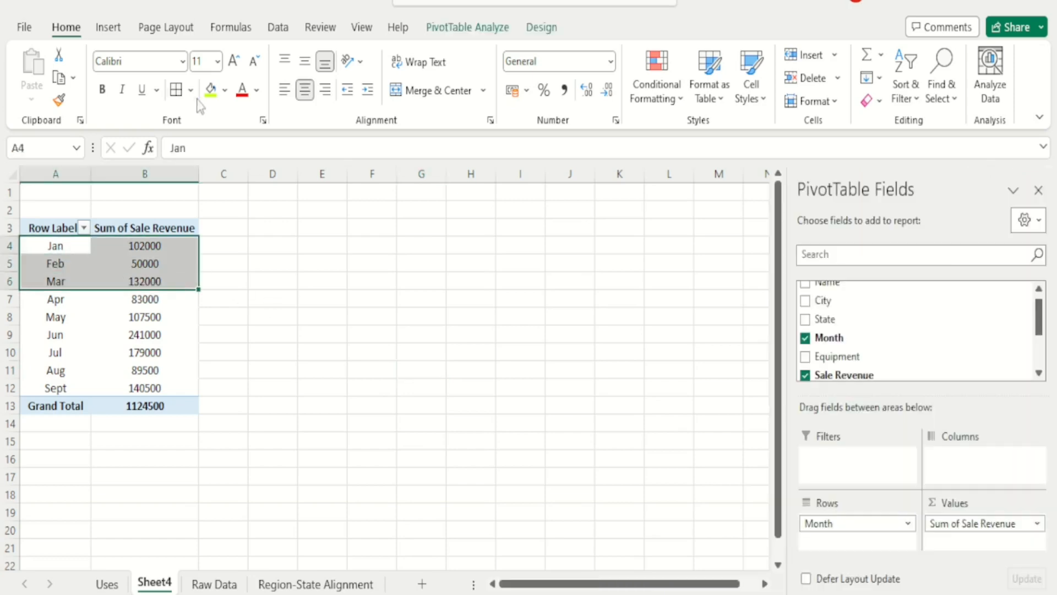
click(210, 89)
click(411, 348)
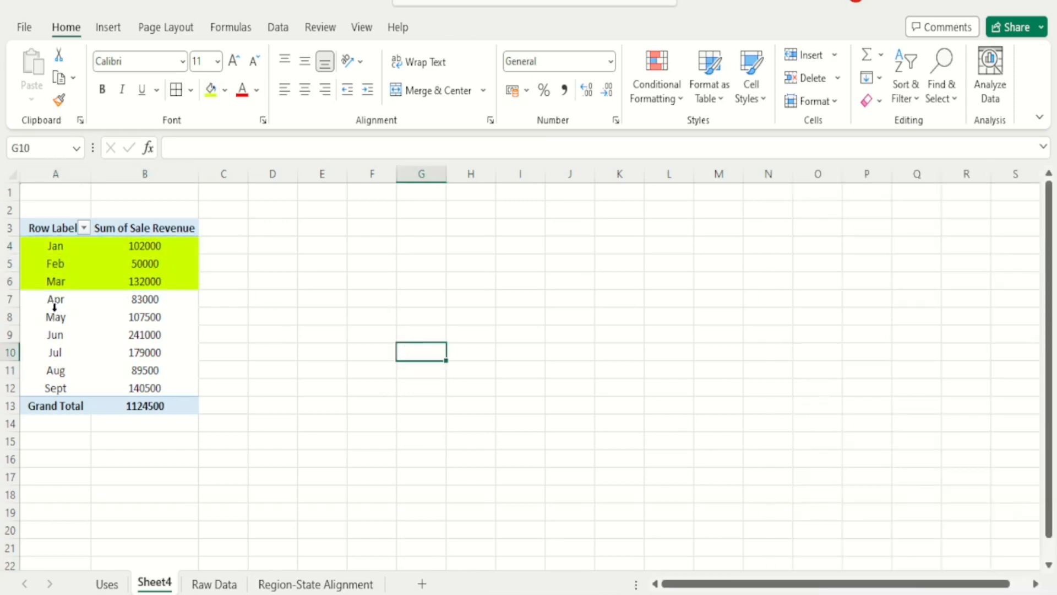
drag(49, 299, 145, 334)
click(225, 91)
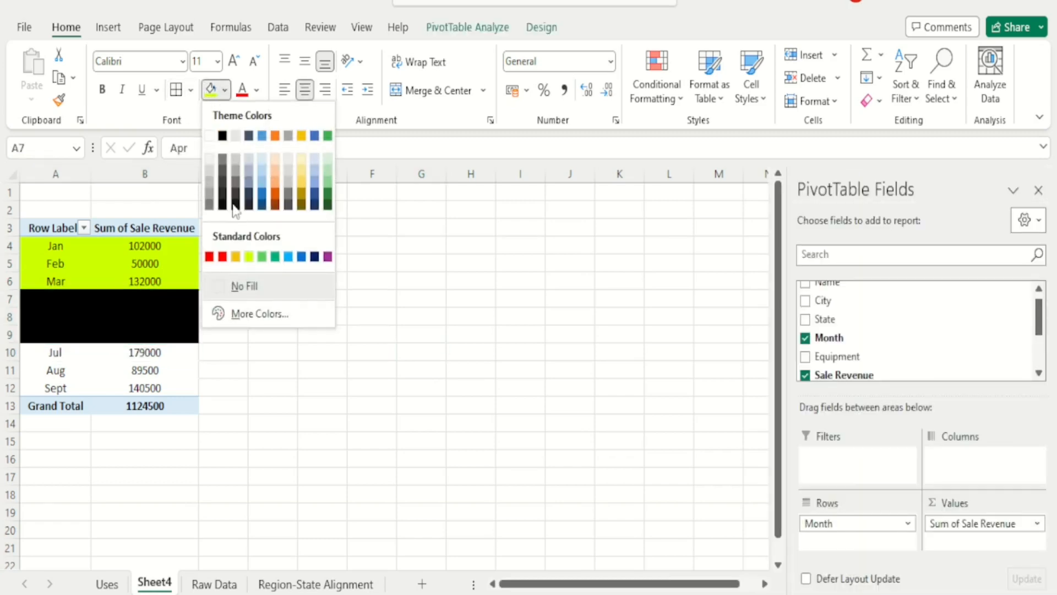
click(261, 173)
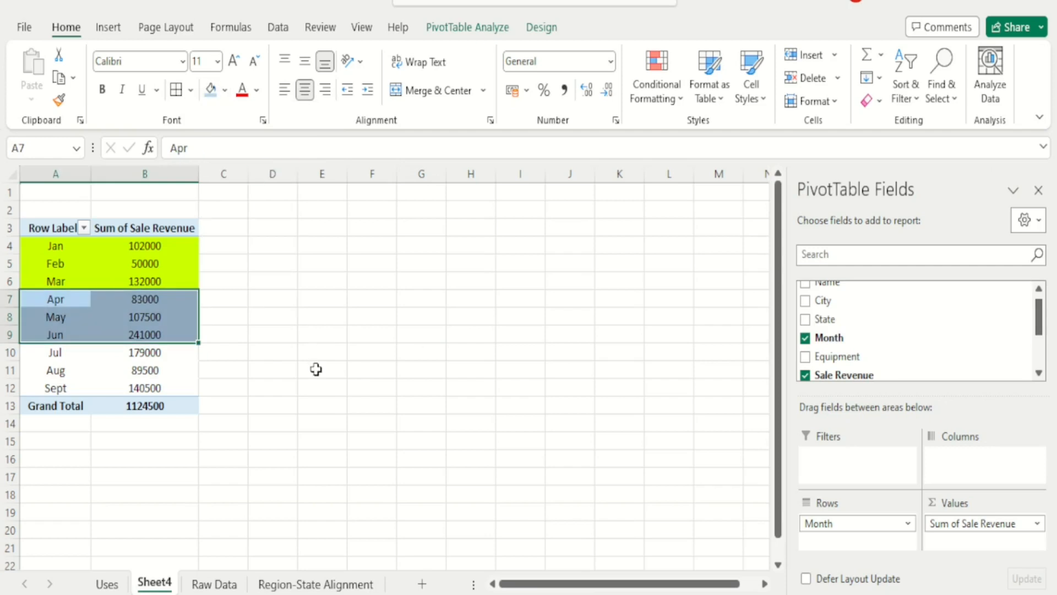
click(317, 368)
Fill the Jul–Sept rows of the PivotTable with light orange.
click(57, 353)
drag(163, 395, 164, 392)
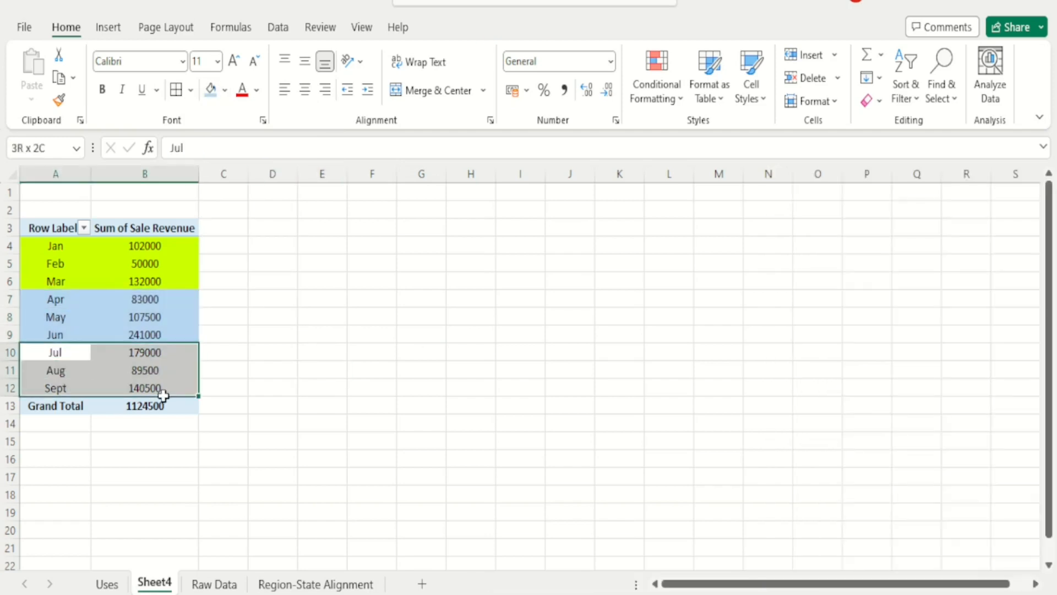
click(225, 92)
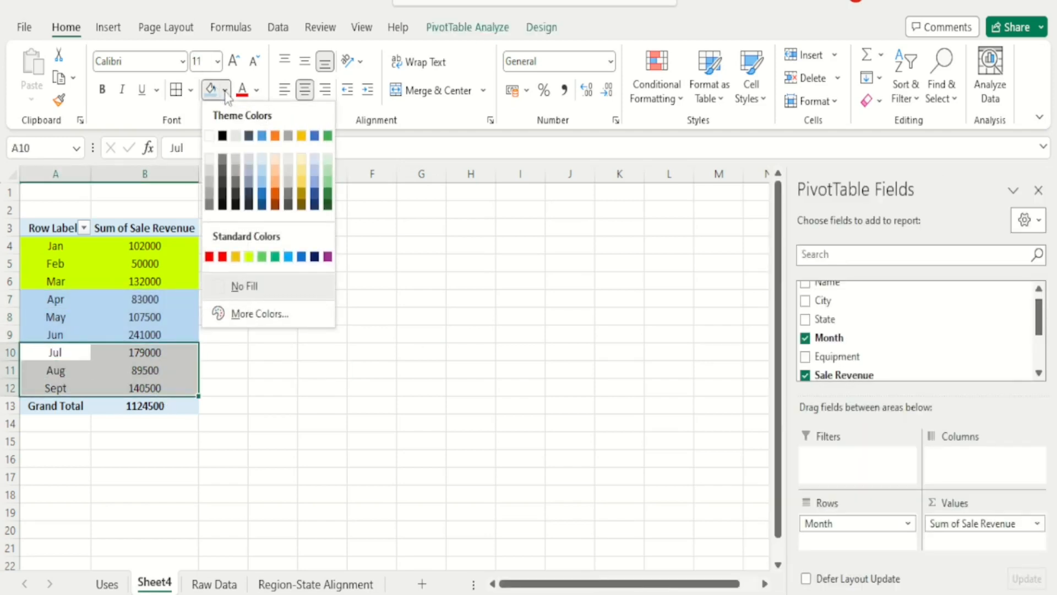
click(275, 171)
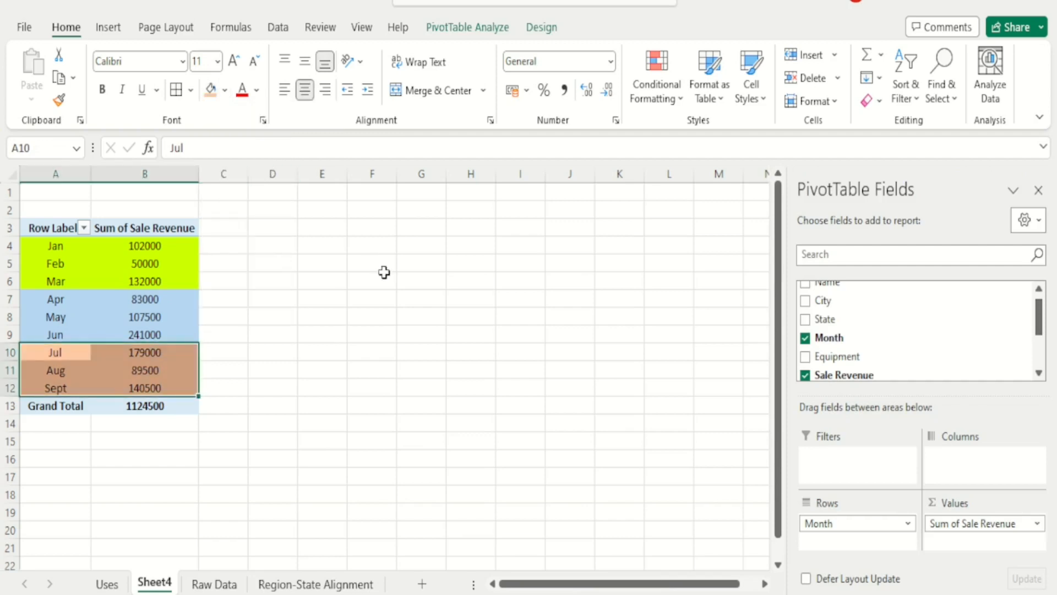
click(384, 274)
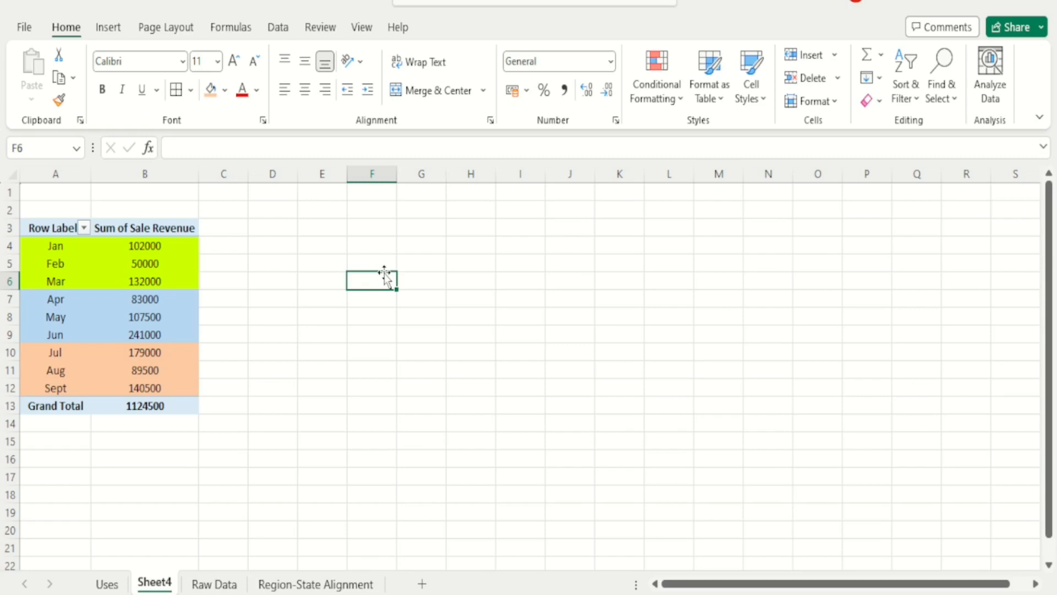
Undo the three fill colours applied to the quarterly month groups.
key(ctrl+z)
key(ctrl+z)
key(ctrl+z)
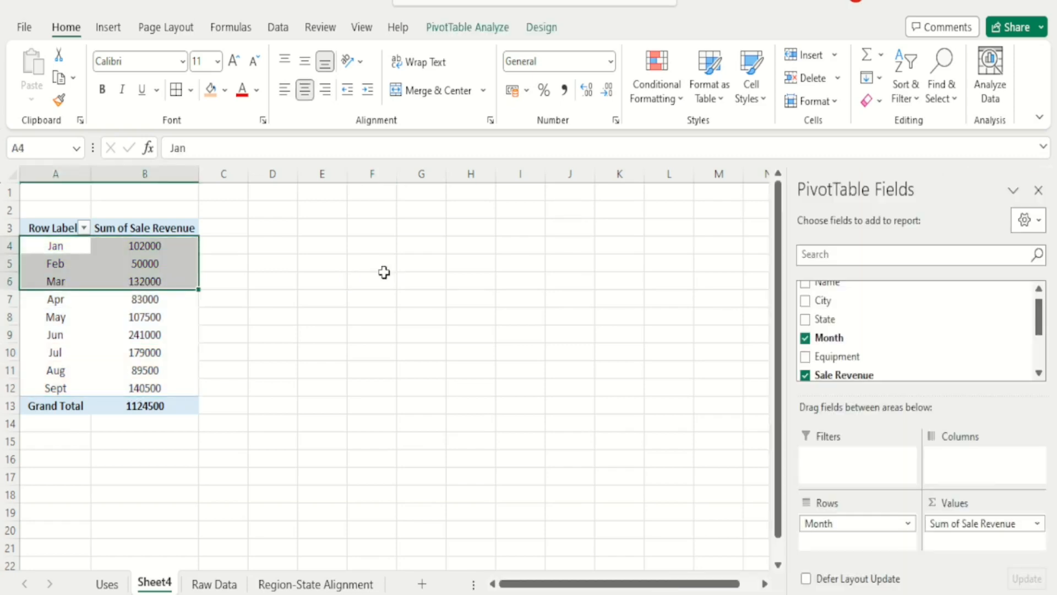
click(383, 273)
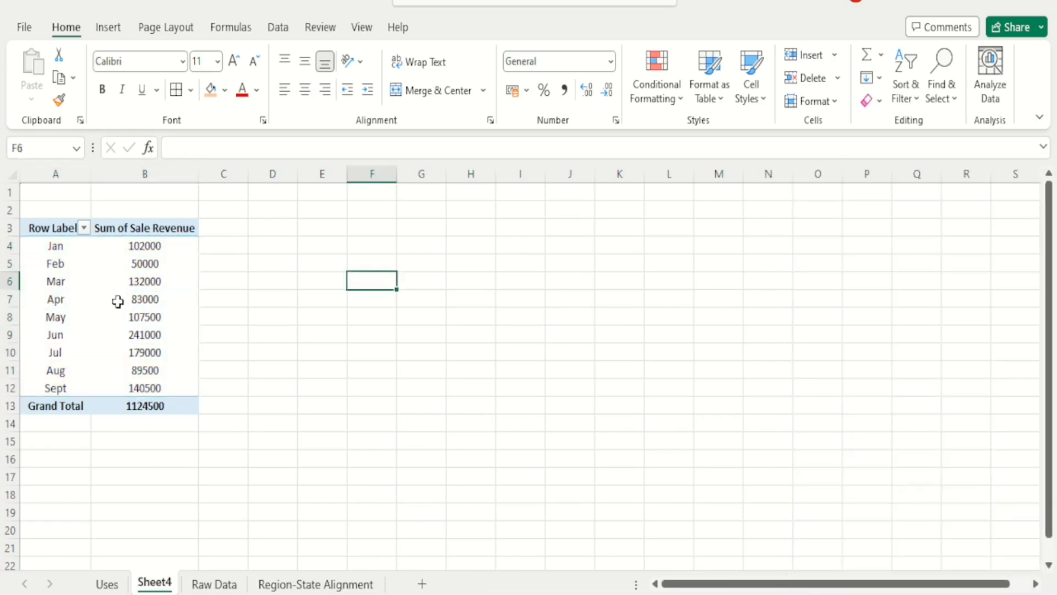
Show the detail records behind April's Sale Revenue on a new sheet, and permanently delete that sheet.
double_click(156, 305)
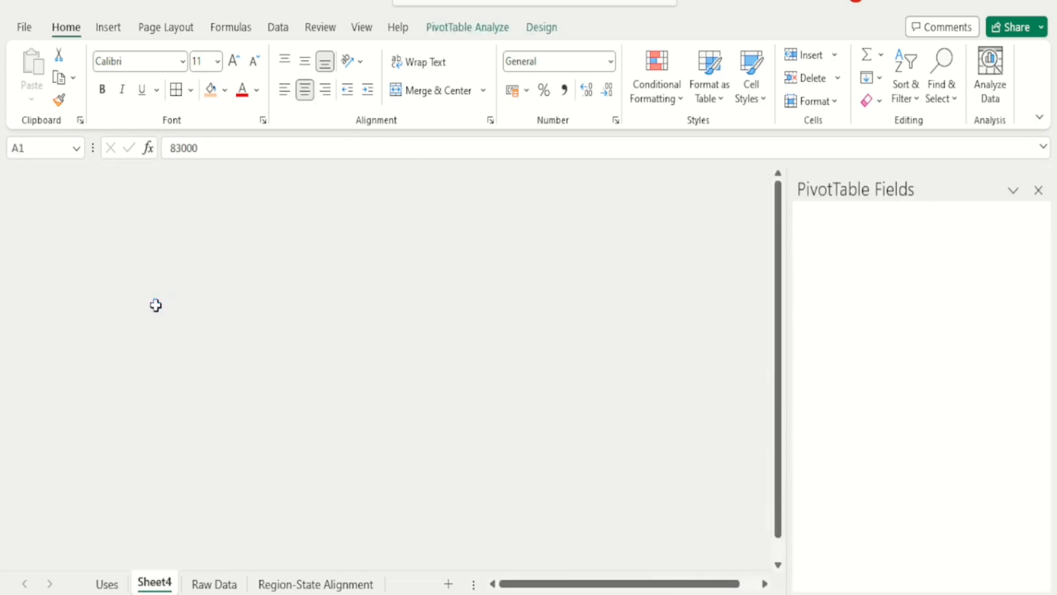
right_click(149, 587)
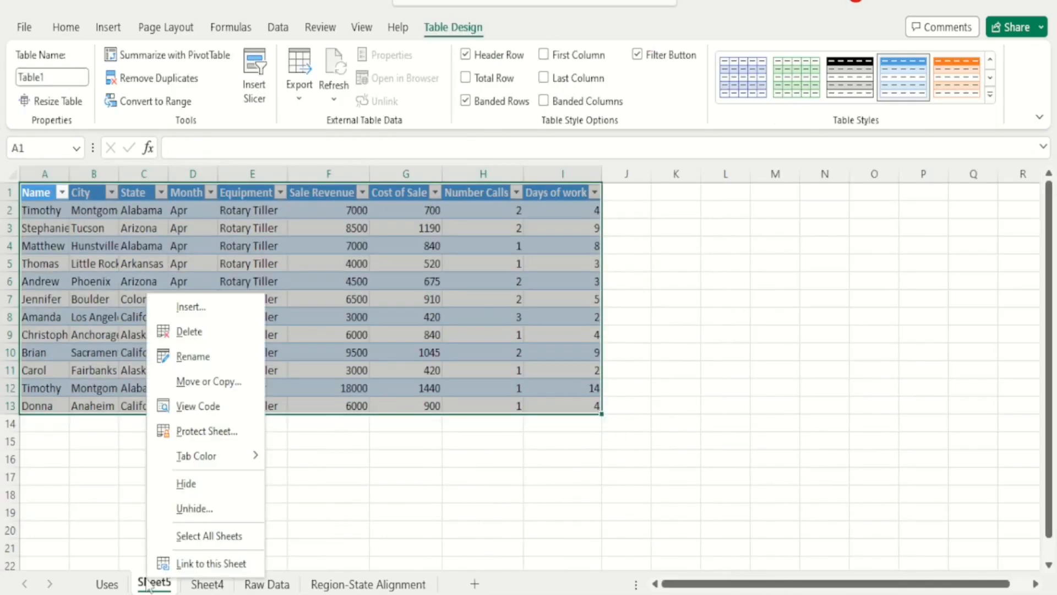
click(183, 330)
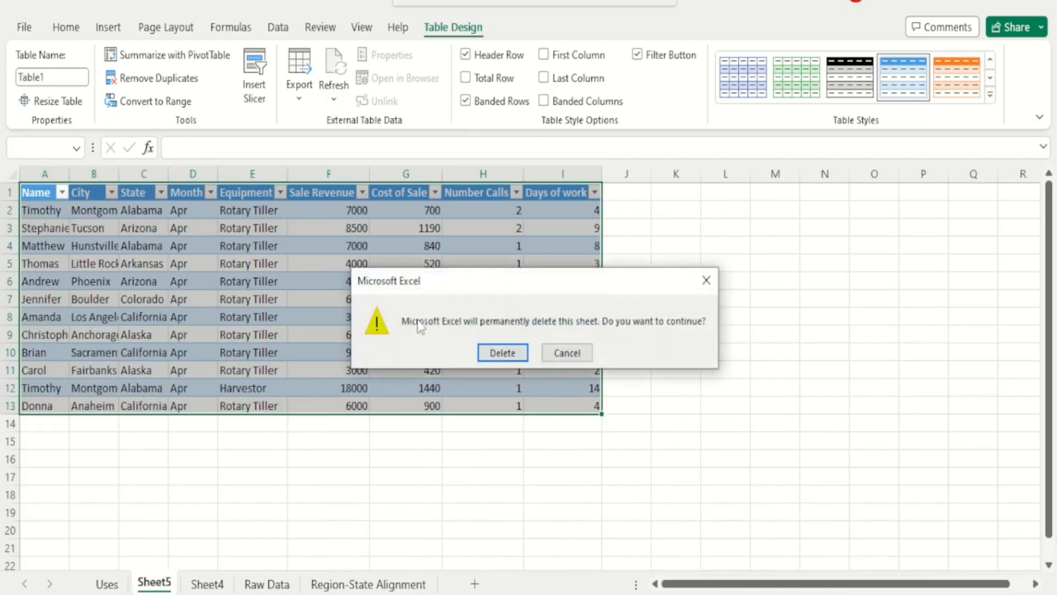
click(485, 353)
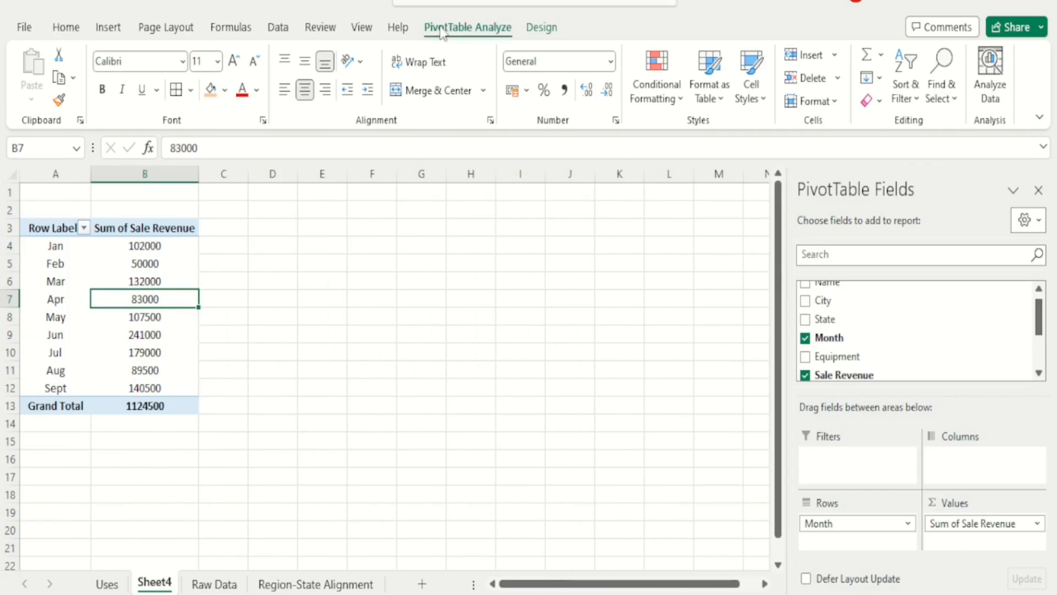
Check which calculation options are offered for a Sale Revenue value cell and hide the PivotTable field list.
click(467, 28)
click(747, 59)
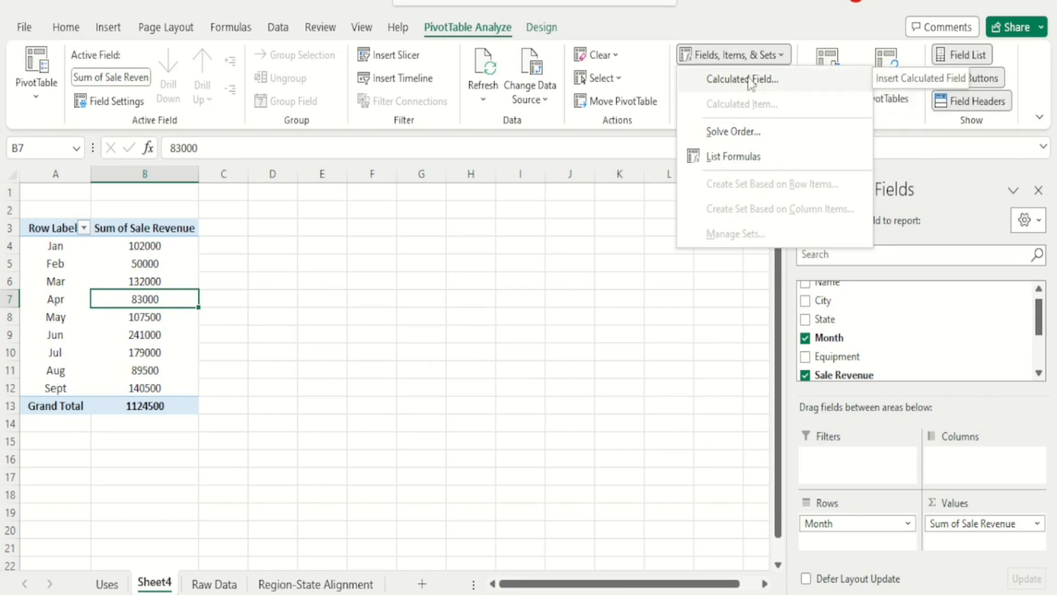
click(1036, 192)
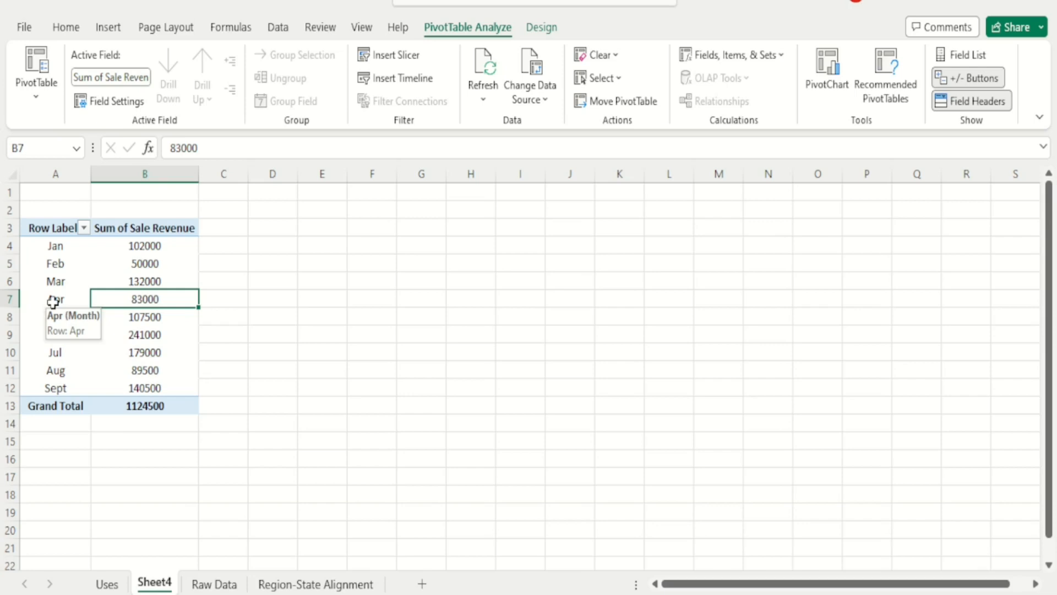
Start a calculated item in the Month field from the Apr row label and name it Qtr1.
click(52, 301)
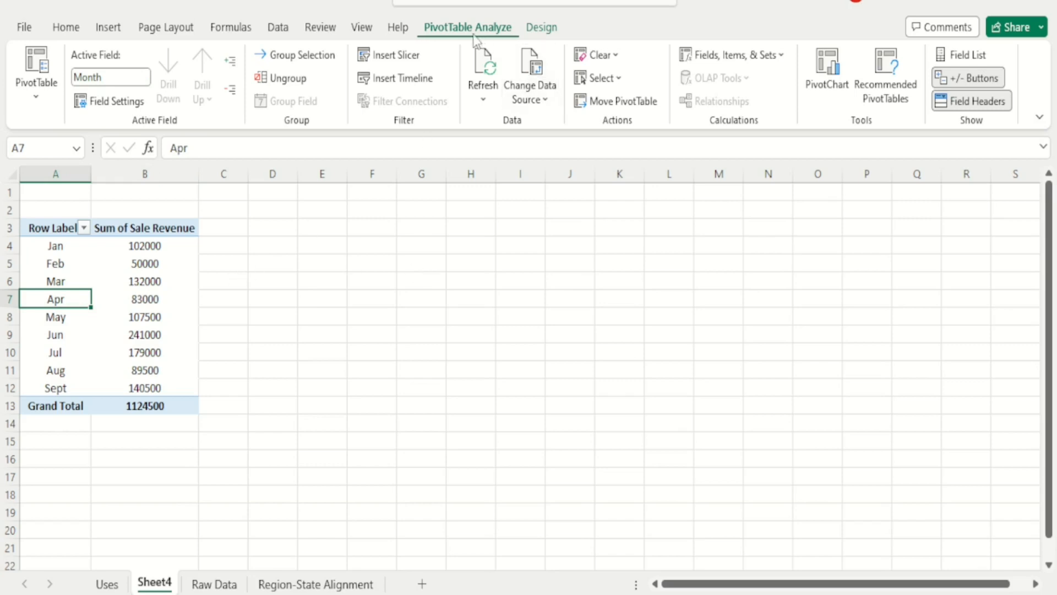
click(726, 55)
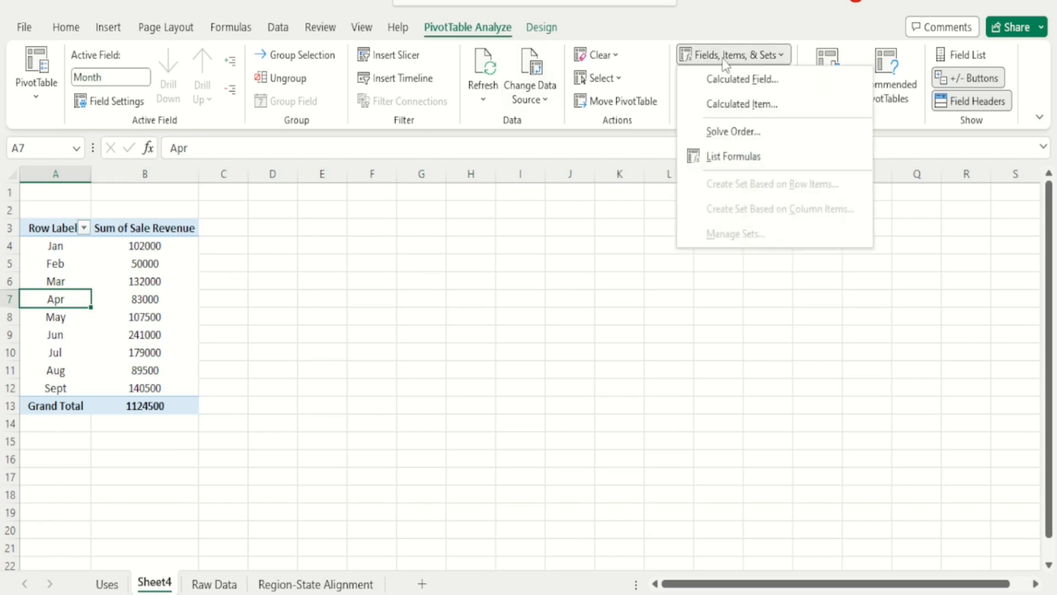
click(742, 105)
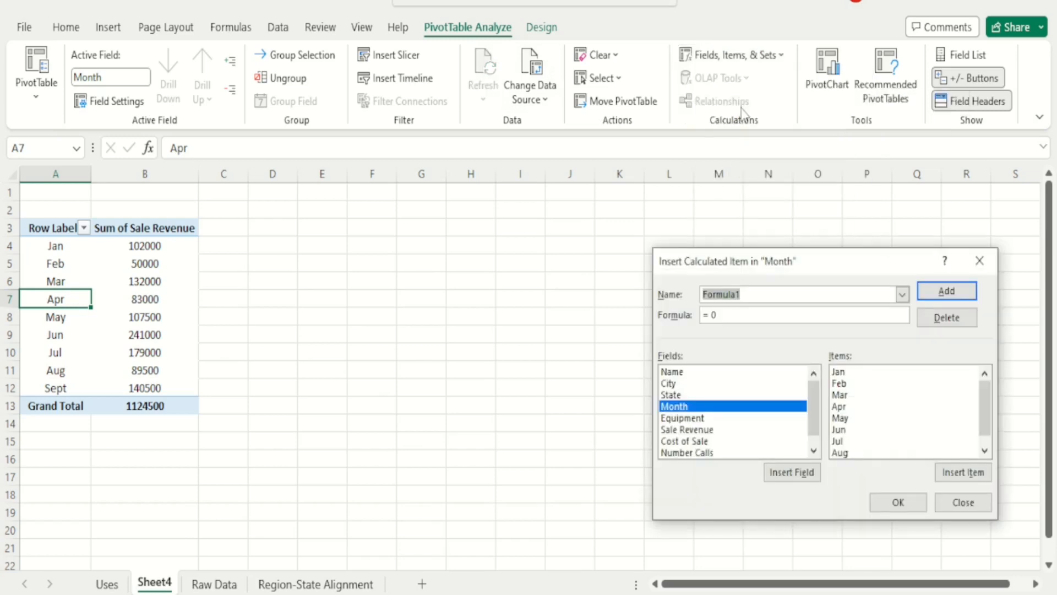
key(BackSpace)
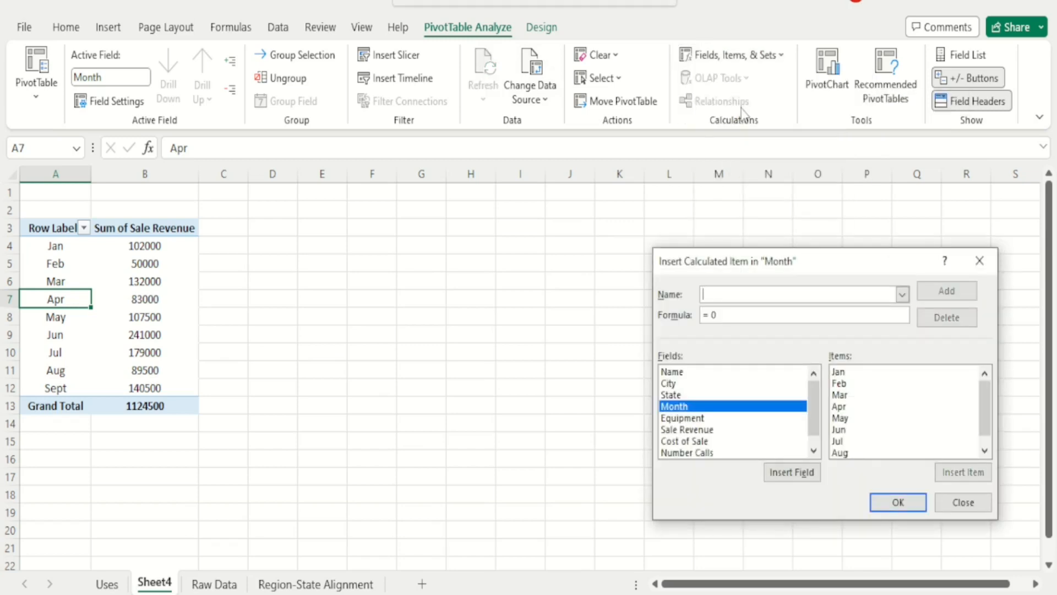
text(Qtr1)
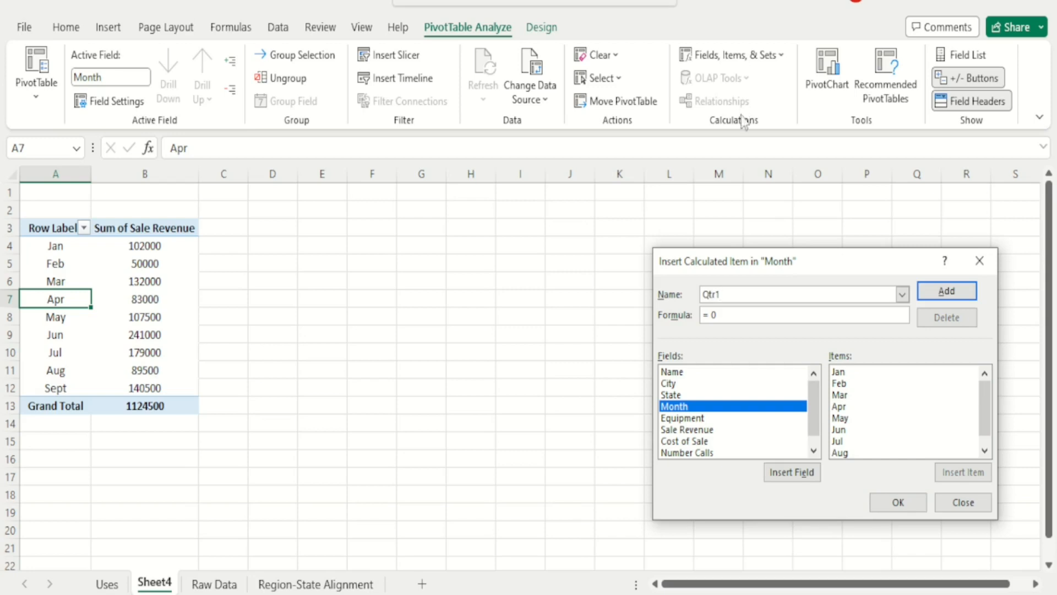
Define Qtr1 with the formula = Jan + Feb + Mar and add the calculated item to the PivotTable.
key(BackSpace)
key(BackSpace)
key(BackSpace)
text(=)
double_click(838, 372)
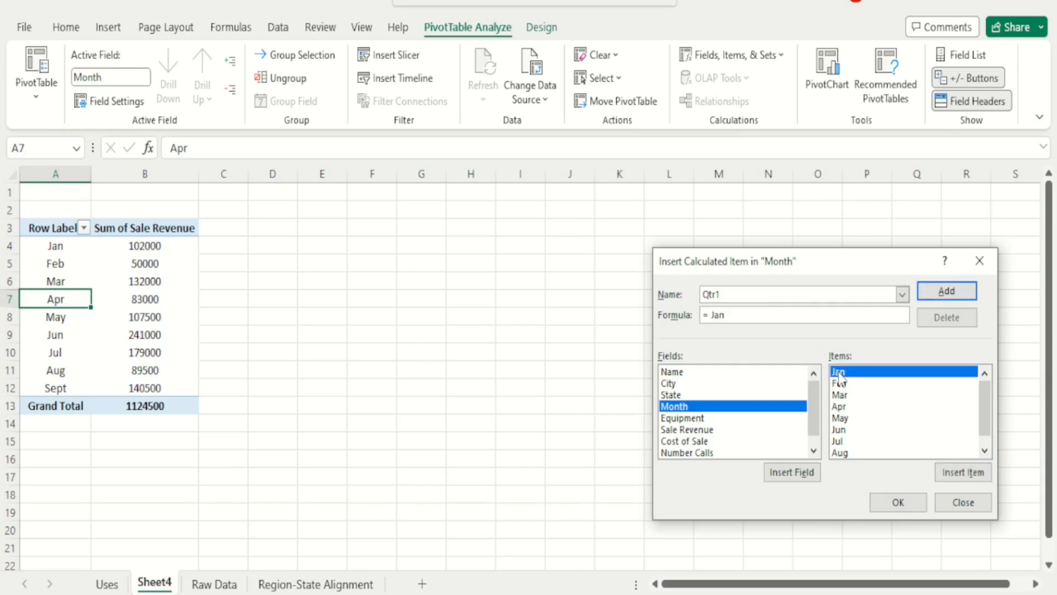
text(+)
double_click(840, 383)
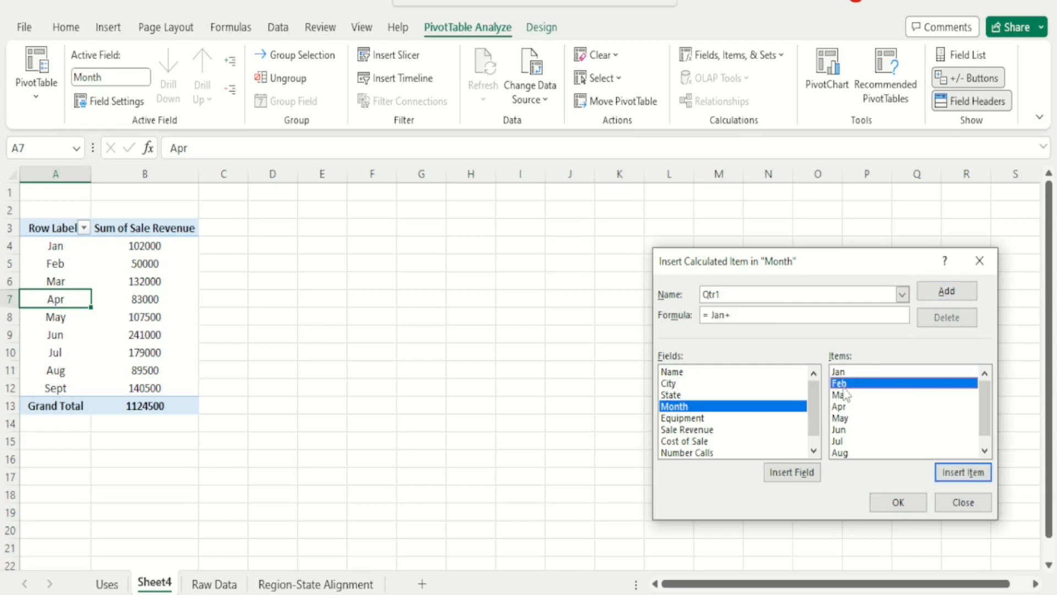
text(+)
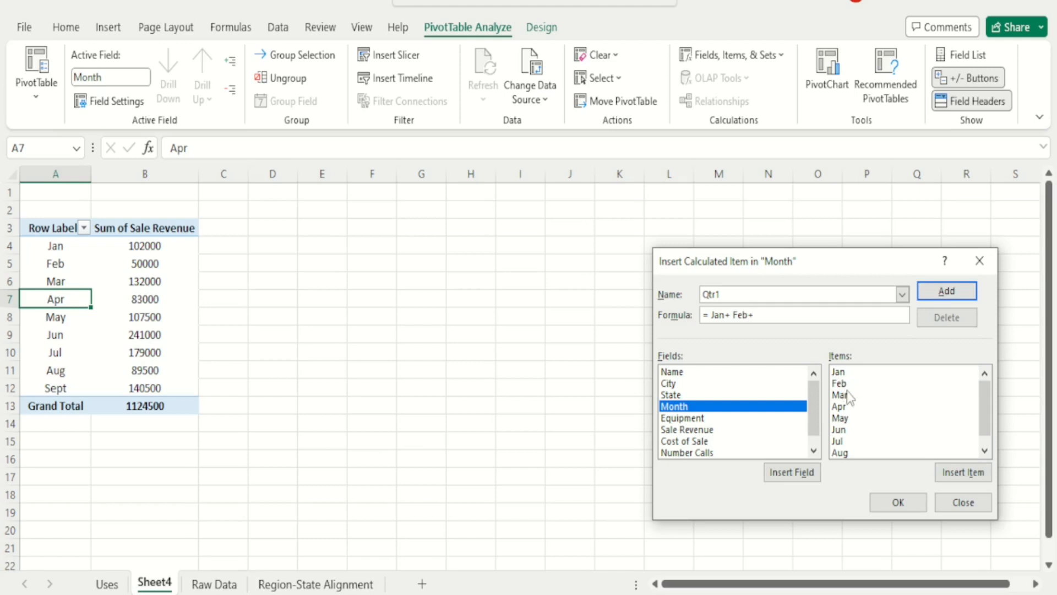
double_click(841, 395)
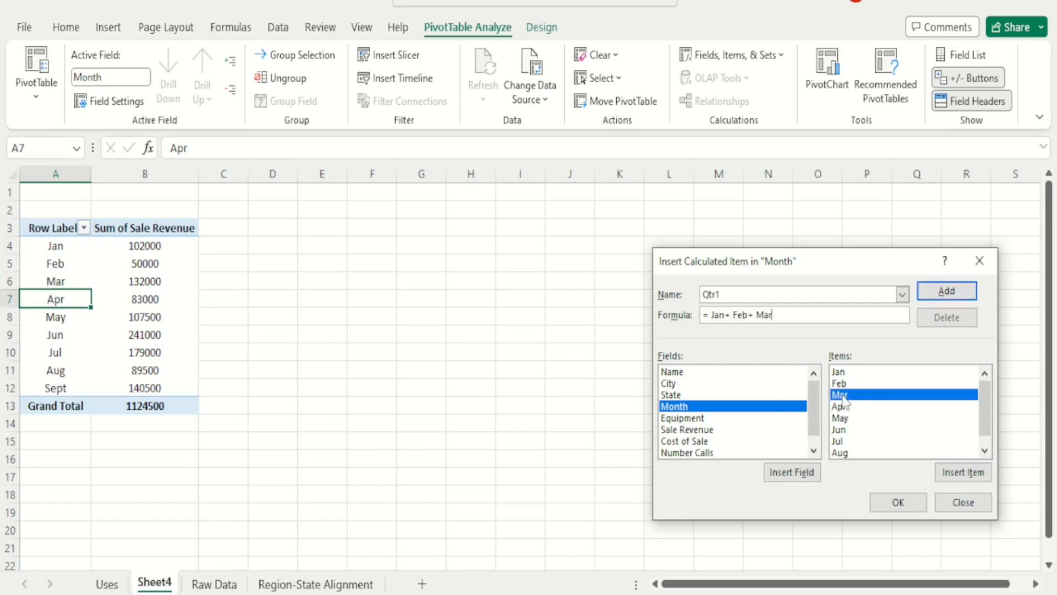
click(952, 291)
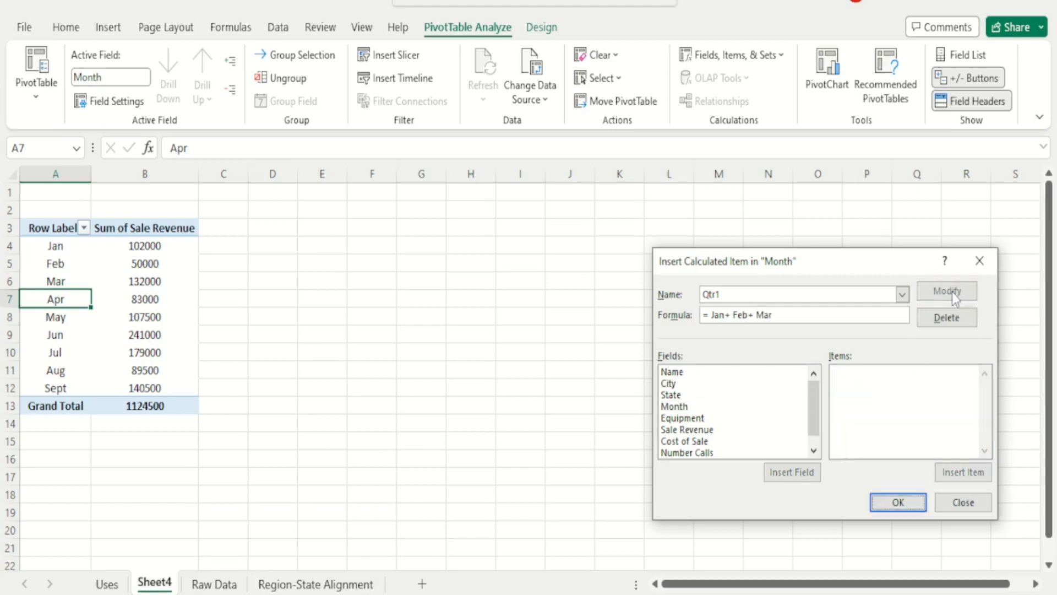
click(899, 502)
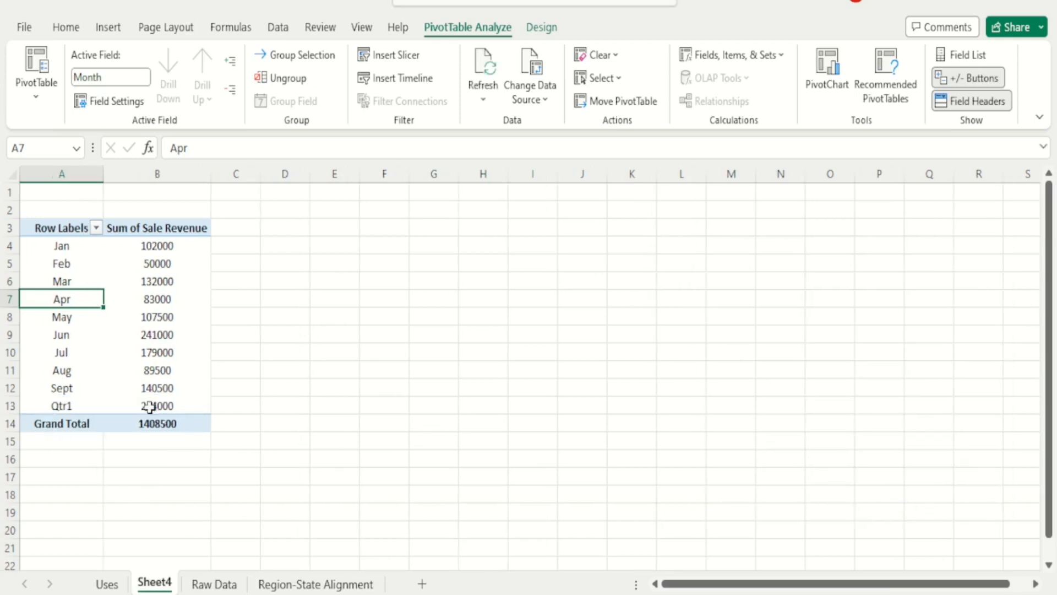
Compare the Qtr1 row and its formula with the Jan, Feb and Mar Sale Revenue values.
drag(149, 406, 58, 407)
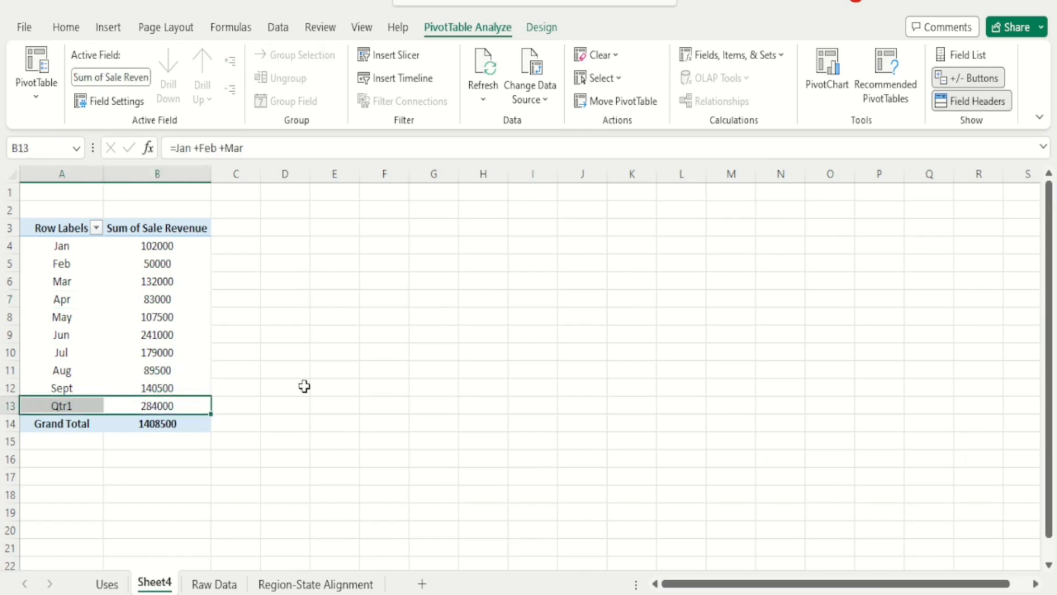
click(304, 386)
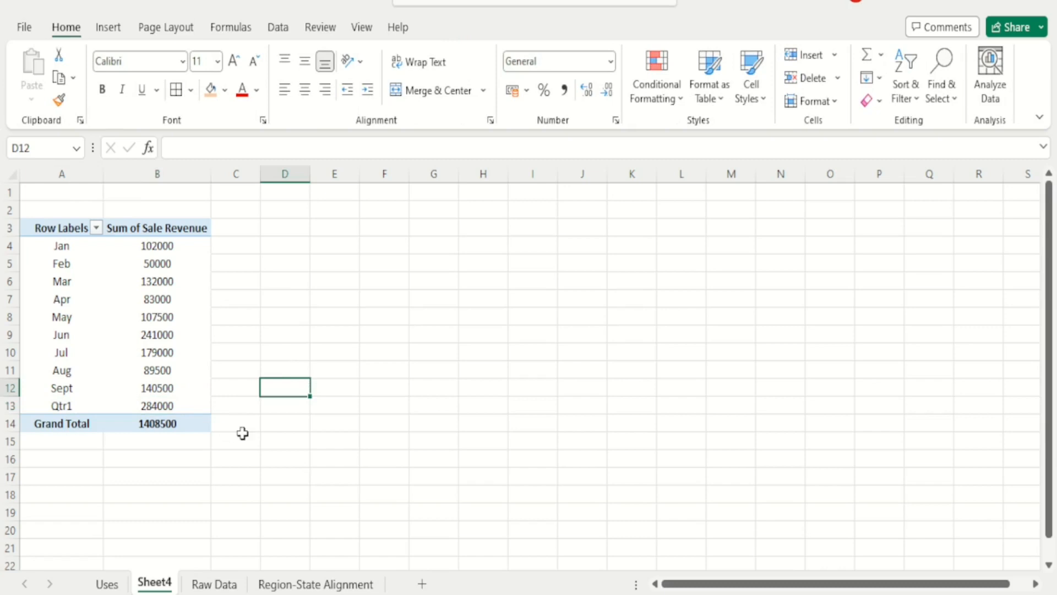
drag(144, 246, 146, 276)
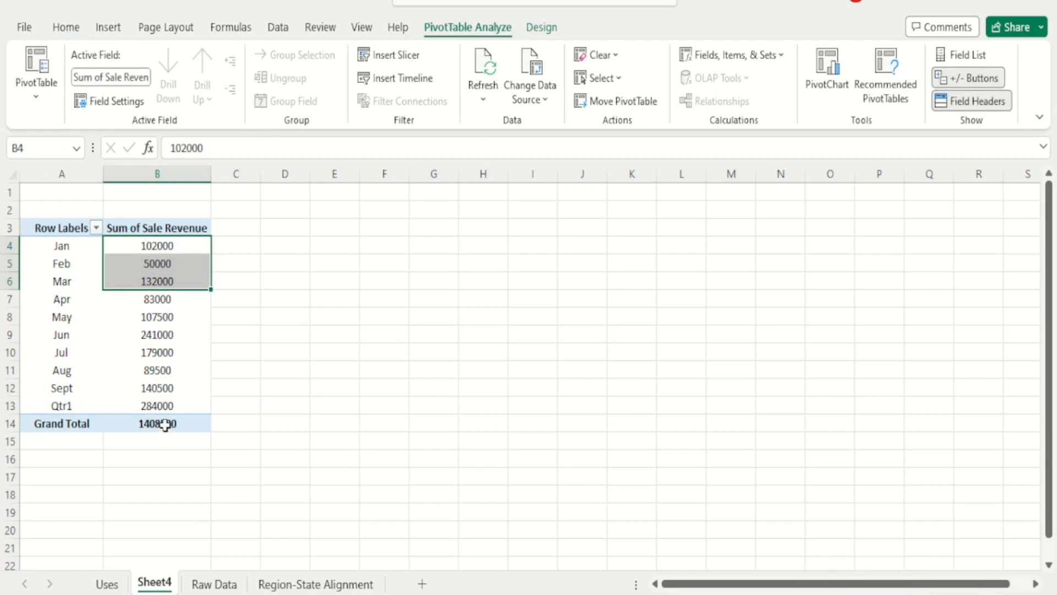
click(159, 407)
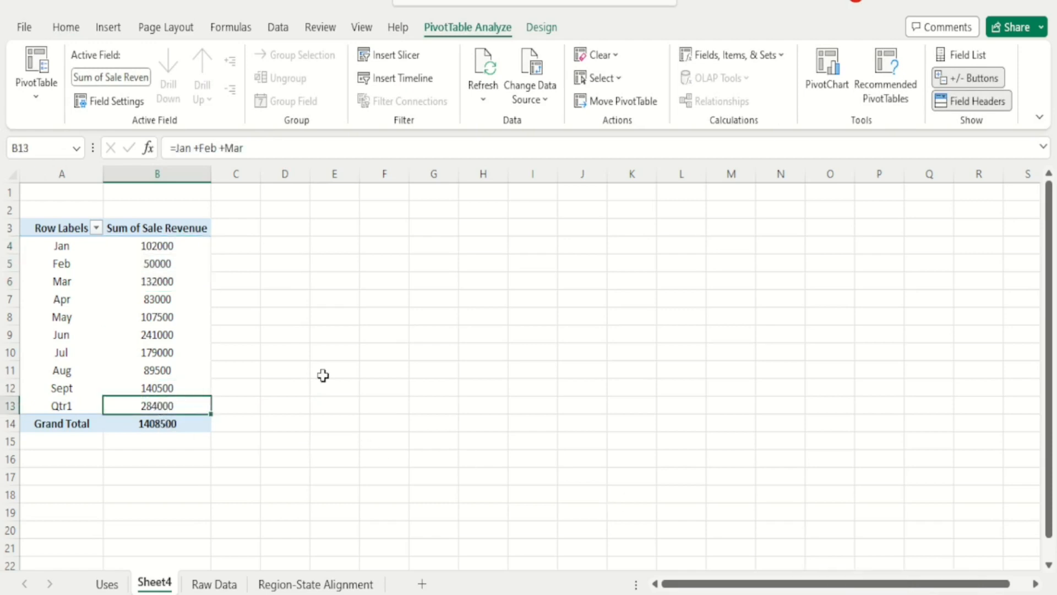
Start a calculated item in the Month field from the May row label and name it Qtr2.
click(146, 334)
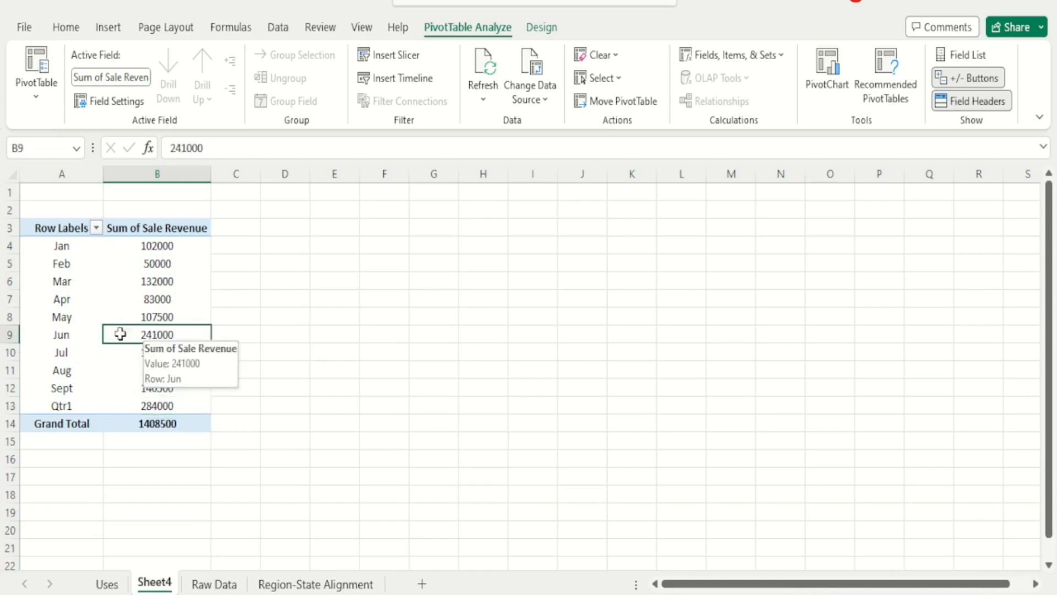
click(62, 316)
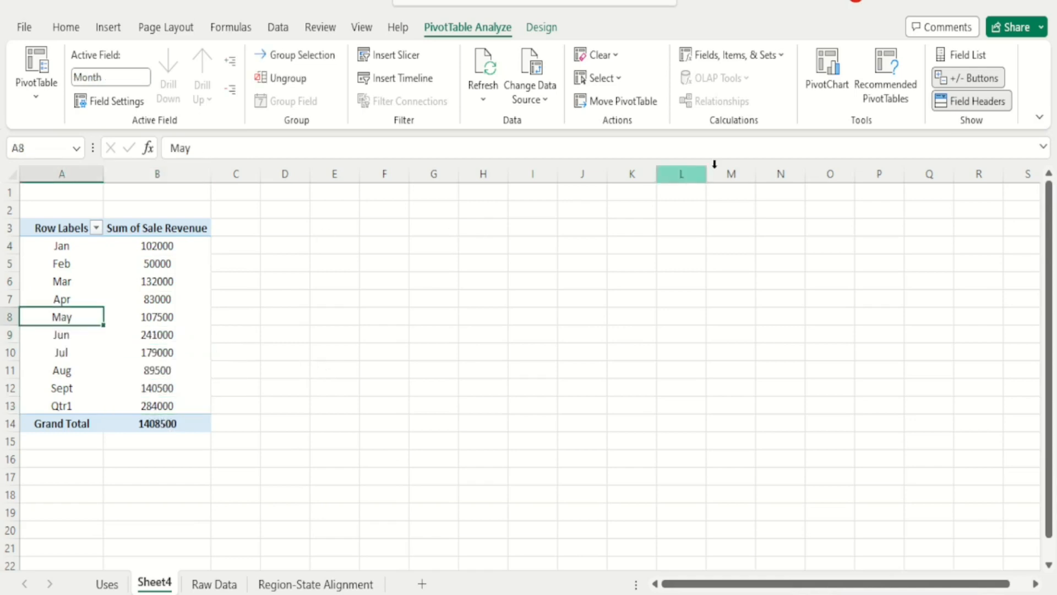
click(729, 54)
click(742, 103)
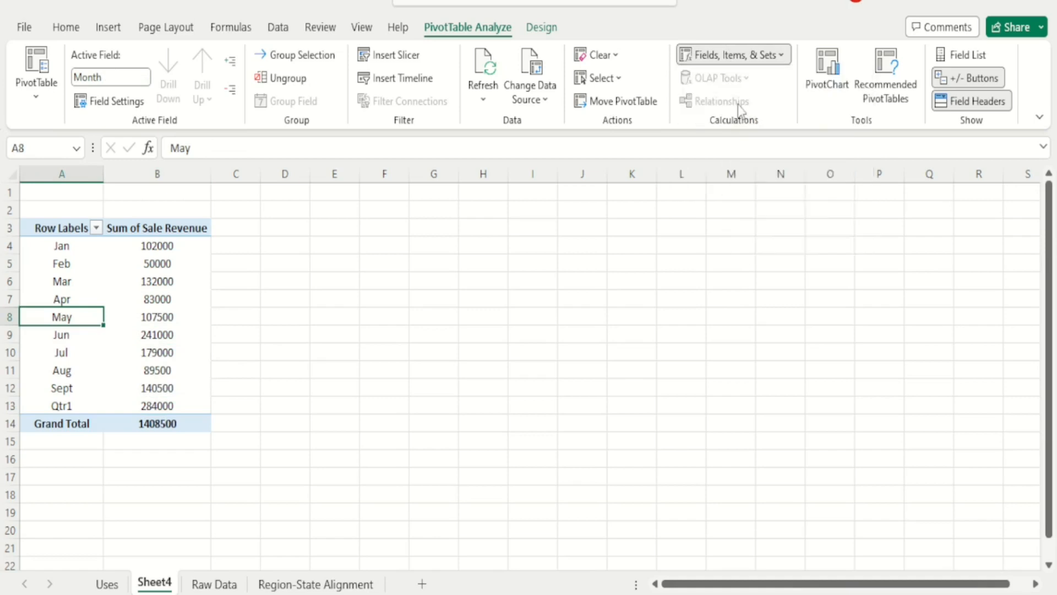
text(Qtr2)
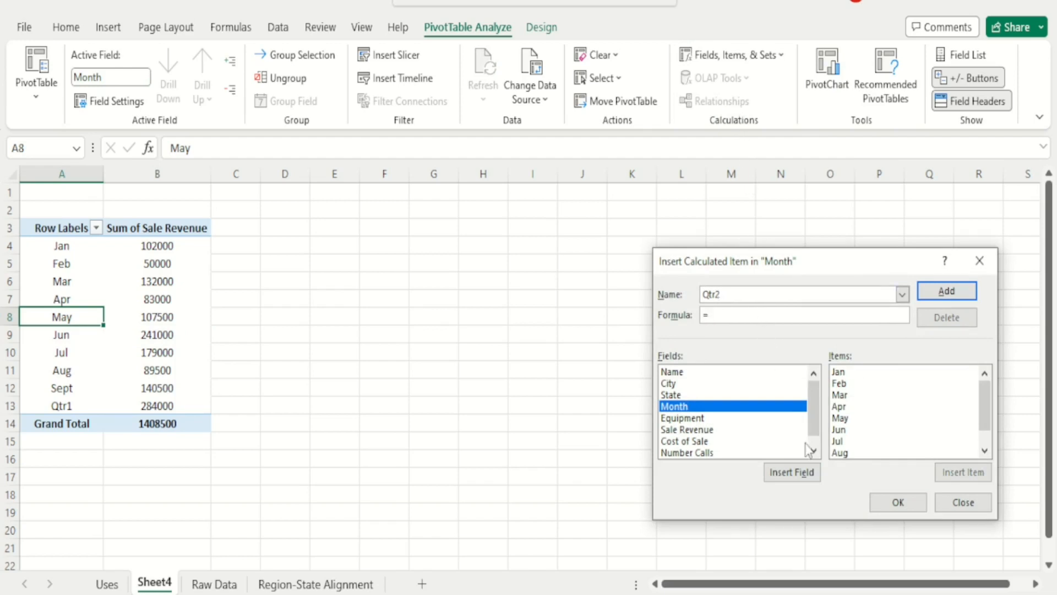
Define Qtr2 with the formula = Apr + May + Jun and add the calculated item to the PivotTable.
double_click(838, 407)
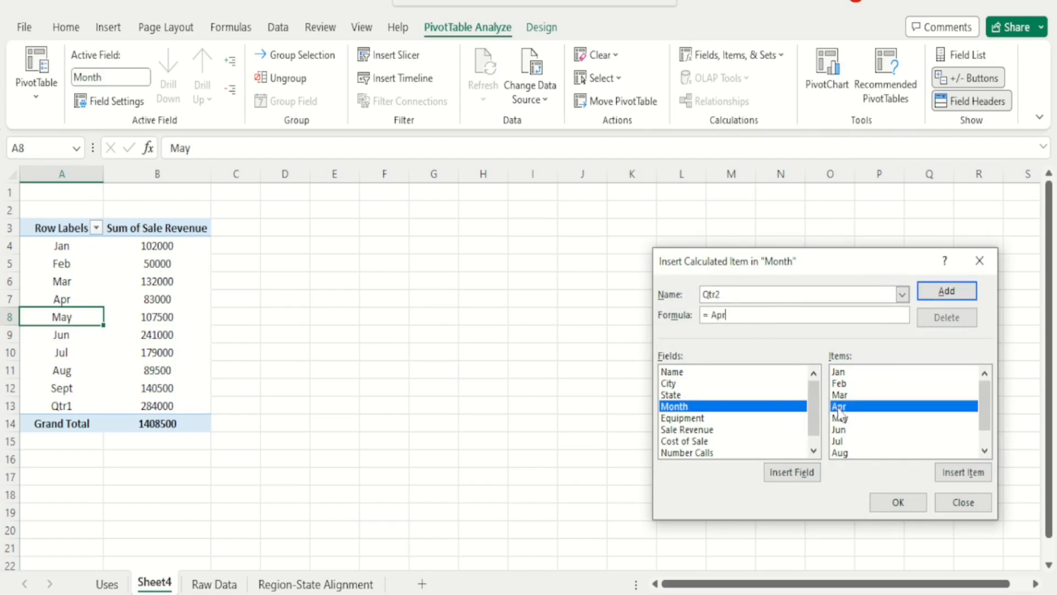
text(+)
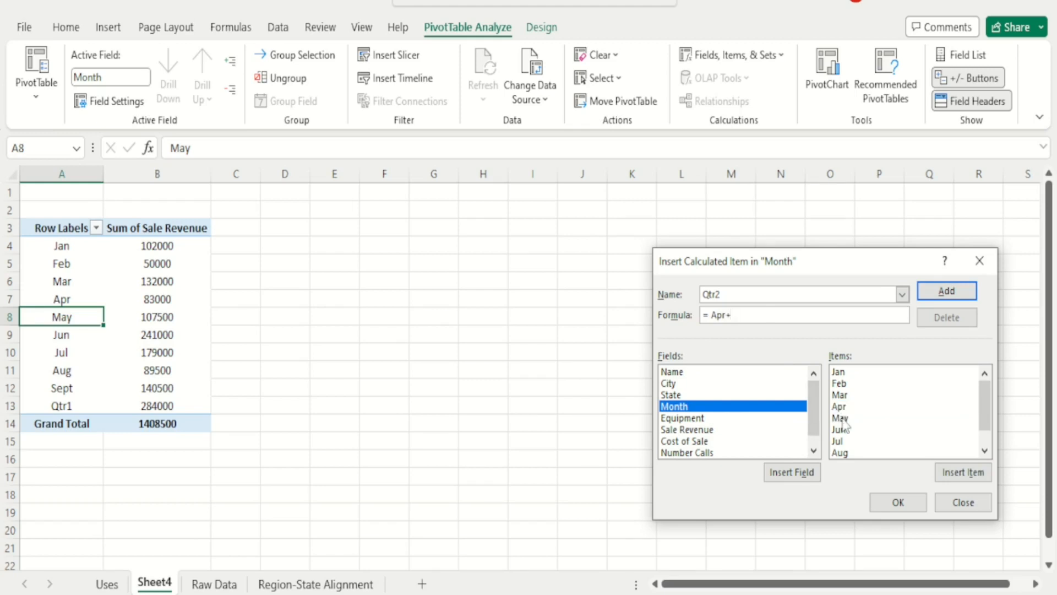
double_click(840, 418)
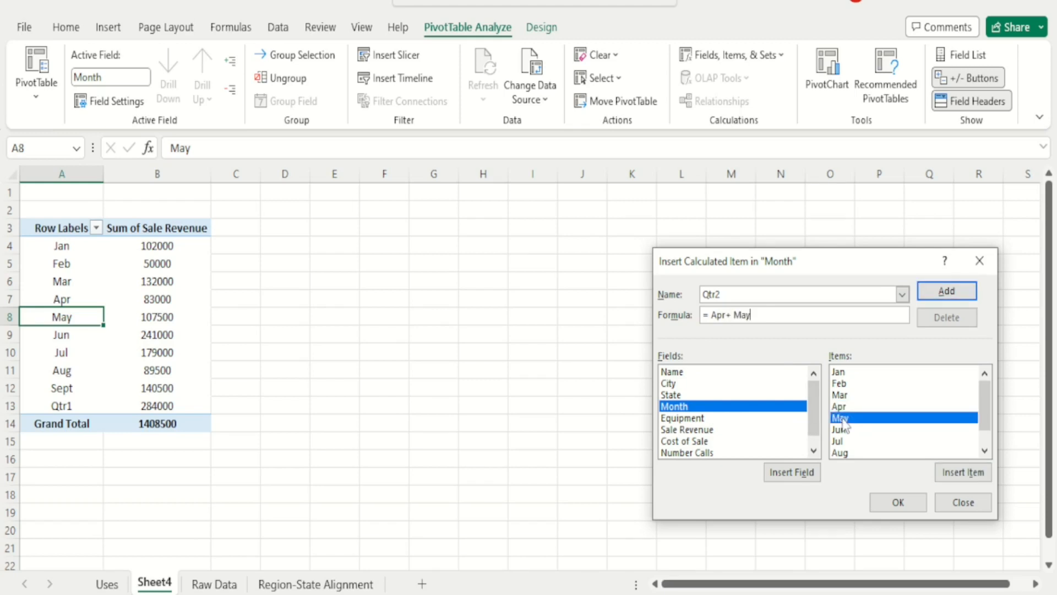
text(+)
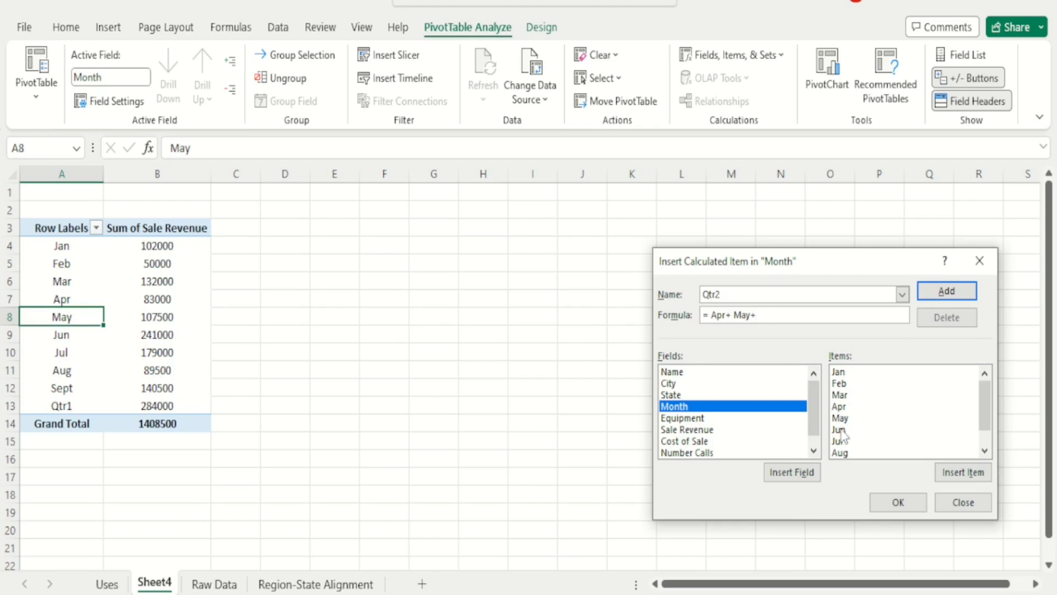
double_click(840, 428)
click(944, 292)
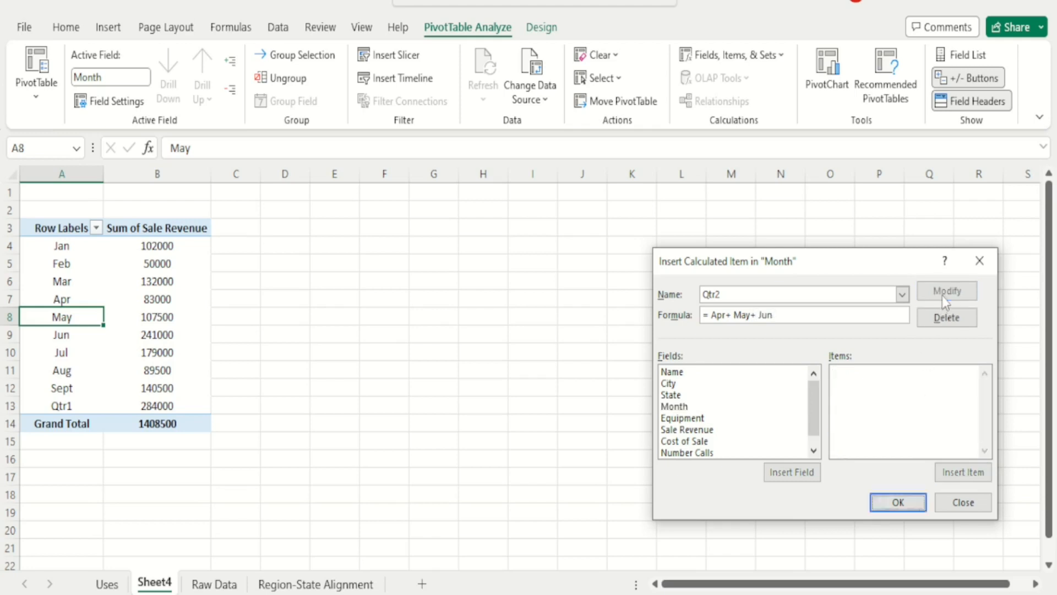
click(897, 502)
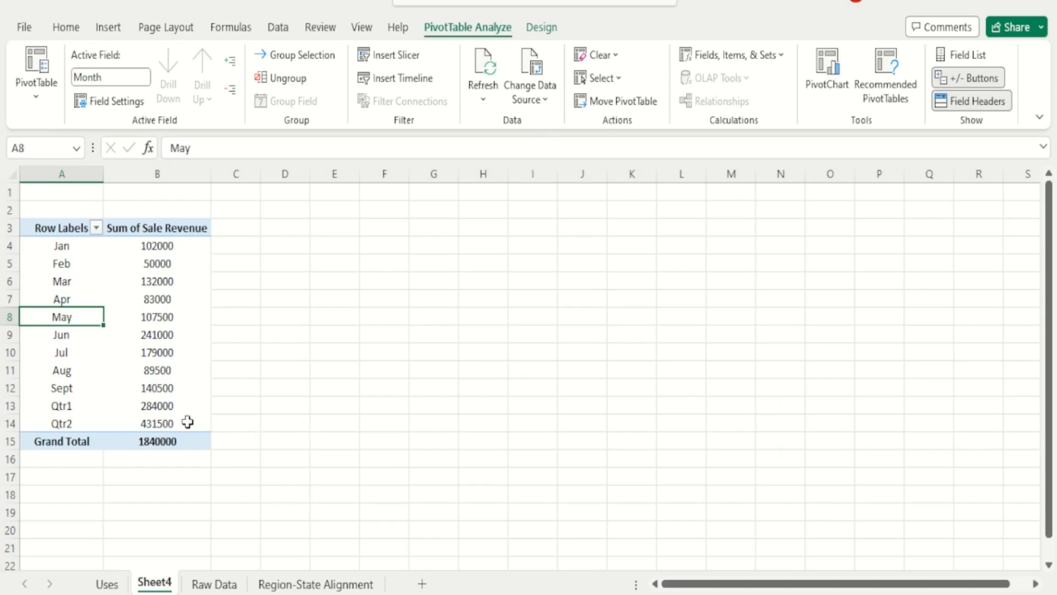
Start a calculated item in the Month field from the Jun row label and name it Qtr3.
click(73, 381)
click(59, 340)
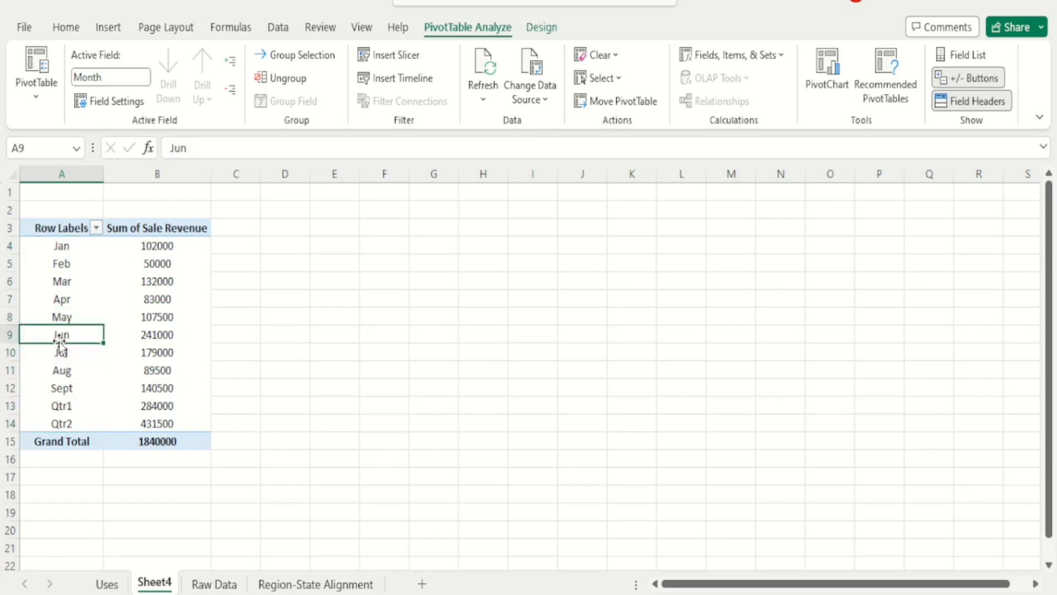
click(730, 59)
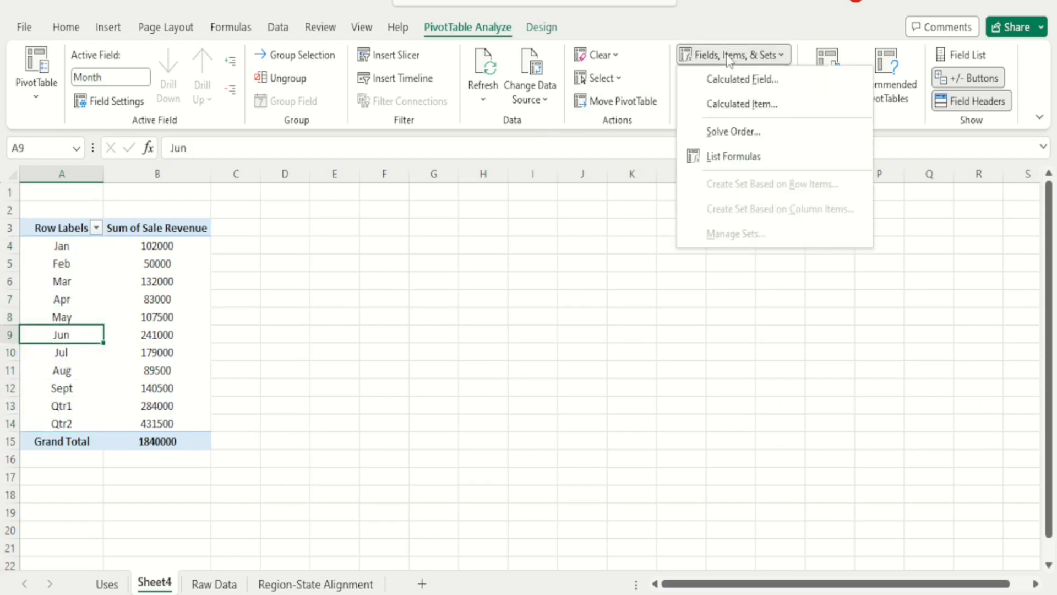
click(734, 104)
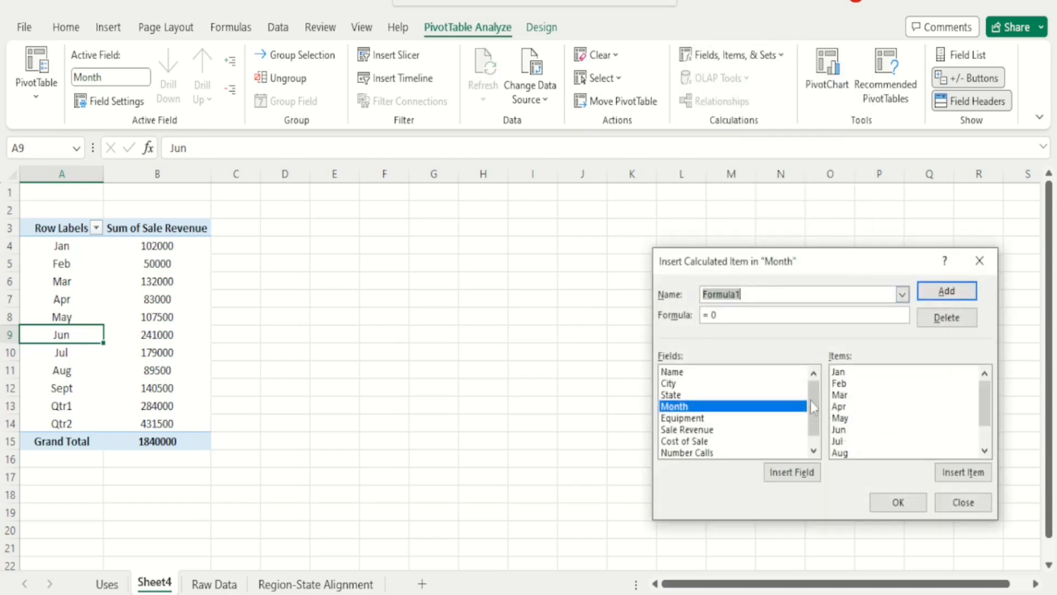
key(BackSpace)
text(Qtr3)
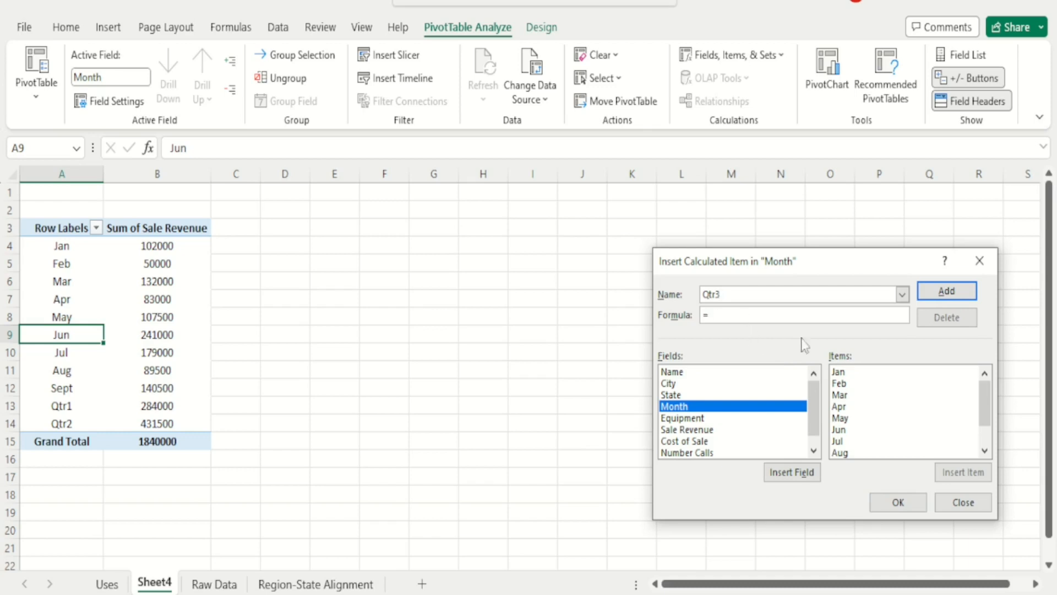
Define Qtr3 with the formula = Jul + Aug + Sept and add the calculated item to the PivotTable.
scroll(984, 419, down, 1)
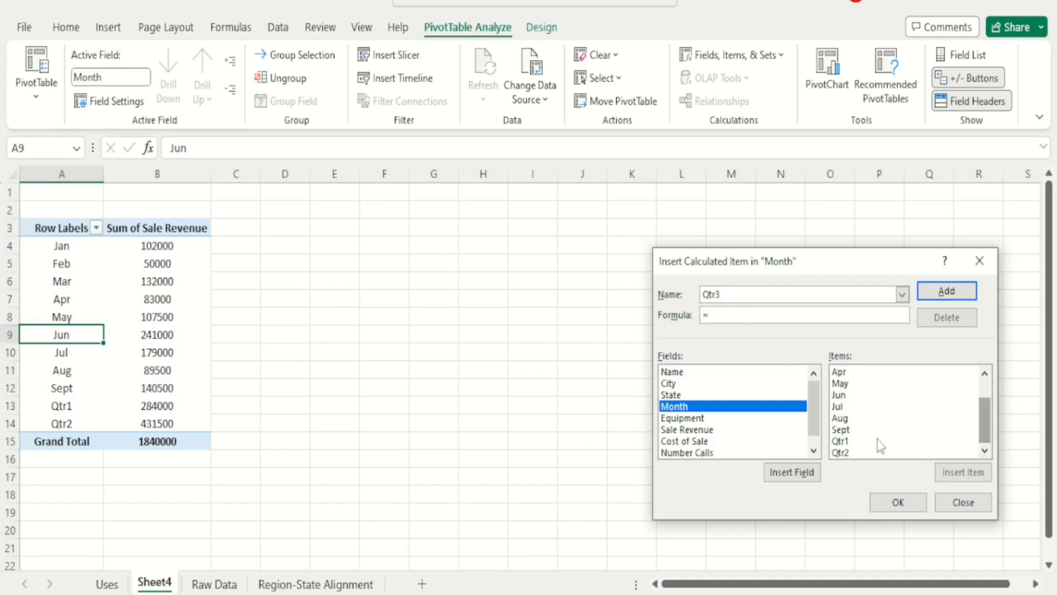
double_click(838, 406)
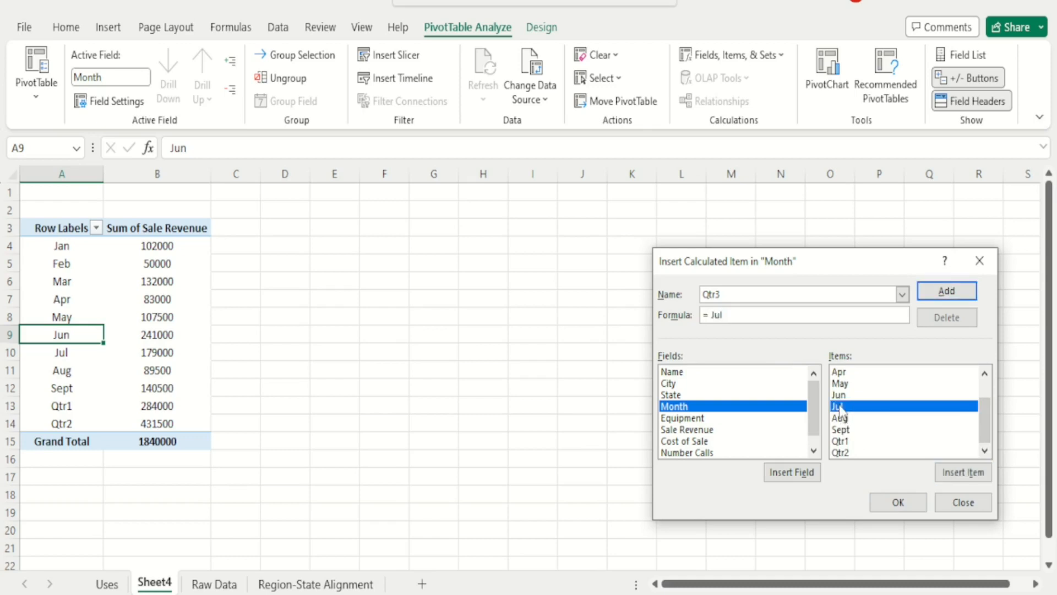
text(+)
double_click(841, 452)
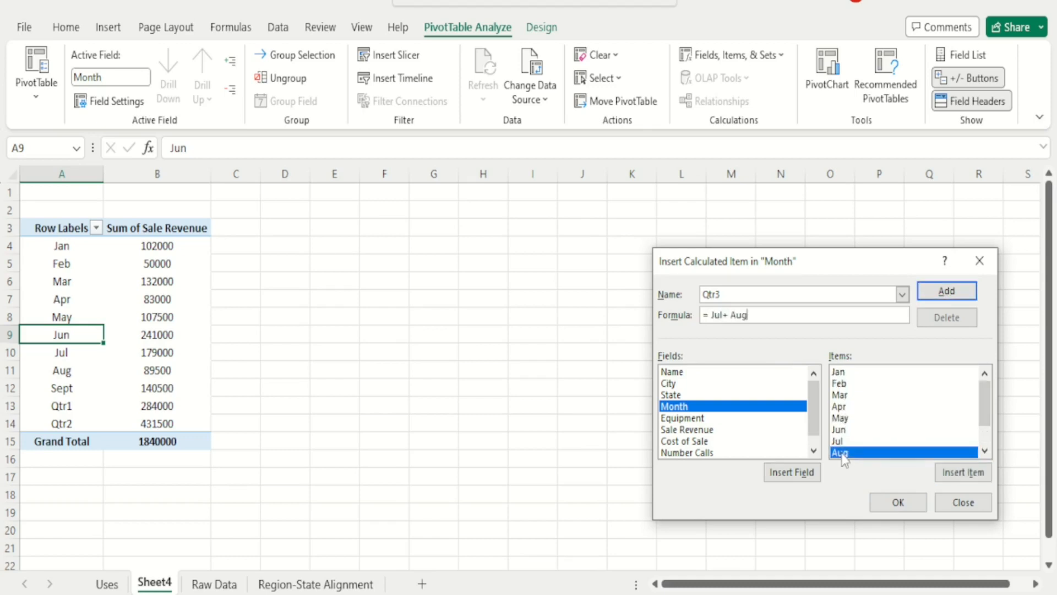
text(+)
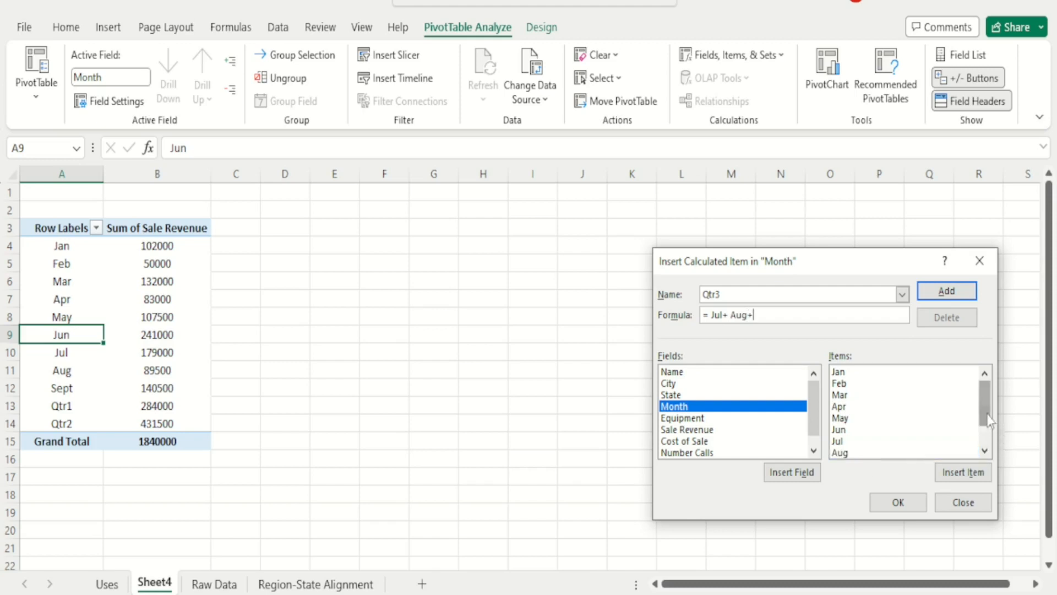
scroll(986, 451, down, 1)
double_click(846, 430)
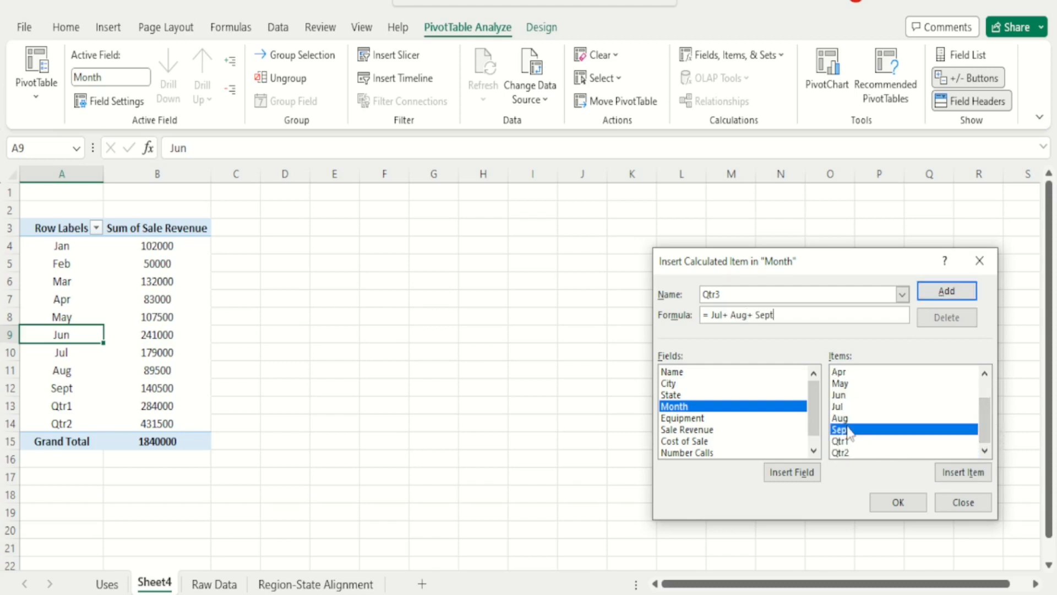
click(943, 292)
click(894, 498)
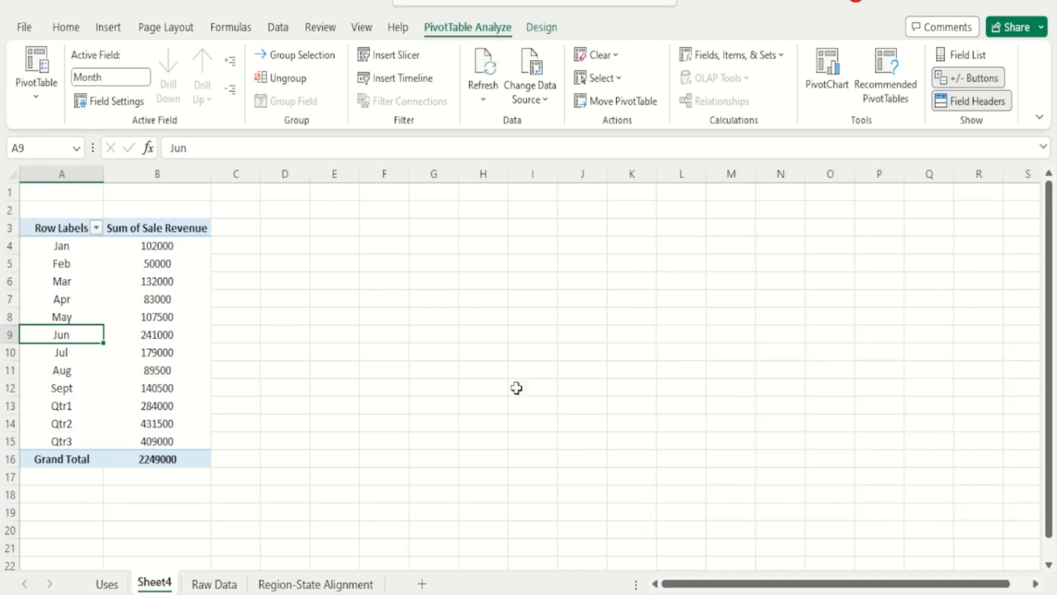
Filter the PivotTable's row labels to show only Qtr1, Qtr2 and Qtr3 by excluding the months Jan through Sept.
drag(64, 408, 140, 434)
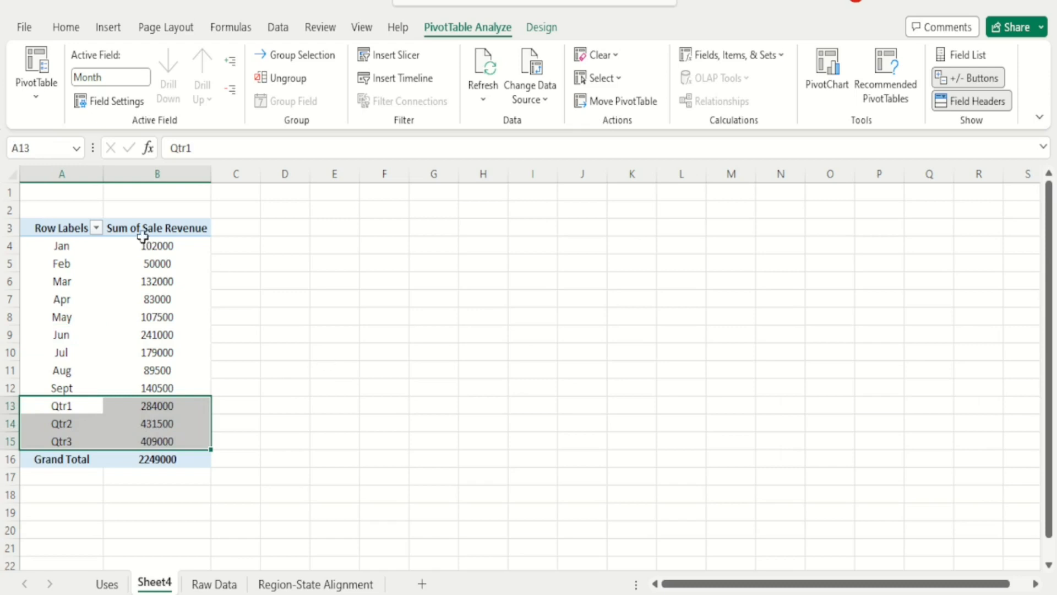
click(97, 227)
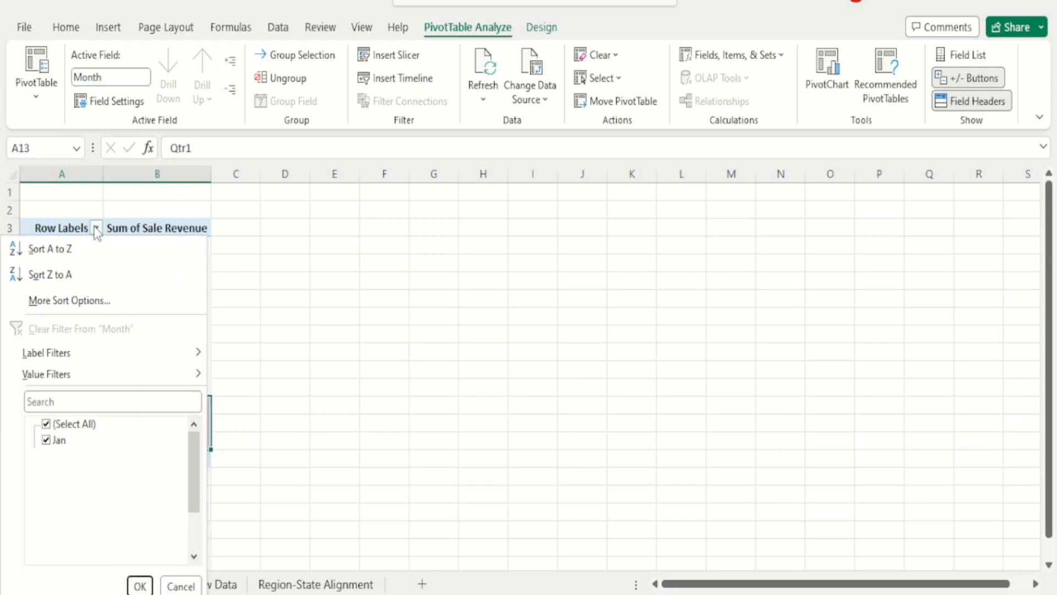
click(46, 439)
key(Down)
key(space)
key(Down)
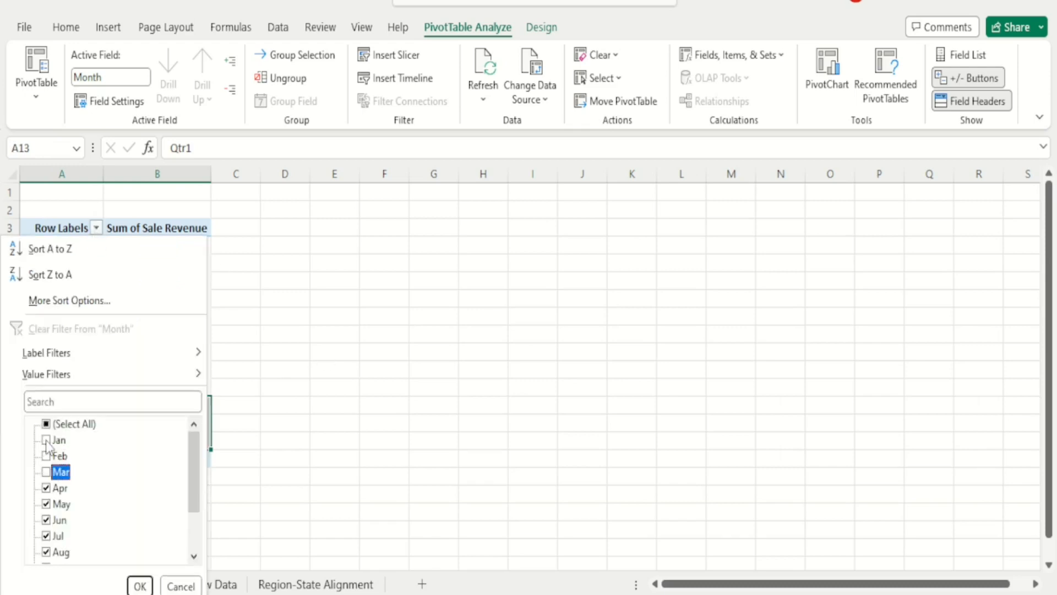
key(space)
key(Down)
key(space)
key(Down)
key(space)
key(Down)
key(space)
key(Down)
key(space)
key(Down)
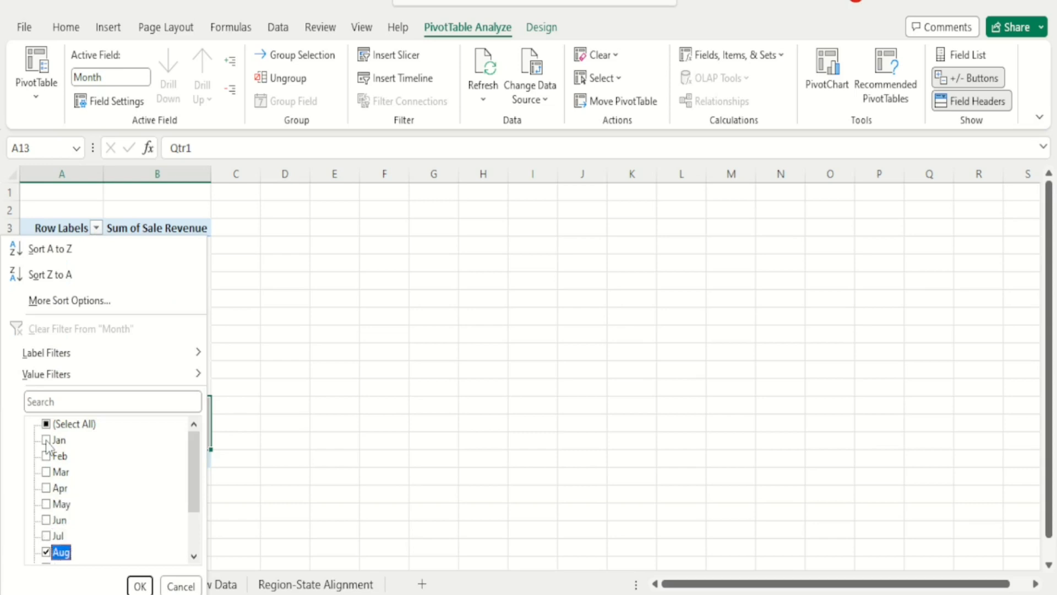
key(space)
key(Down)
key(Down)
key(Up)
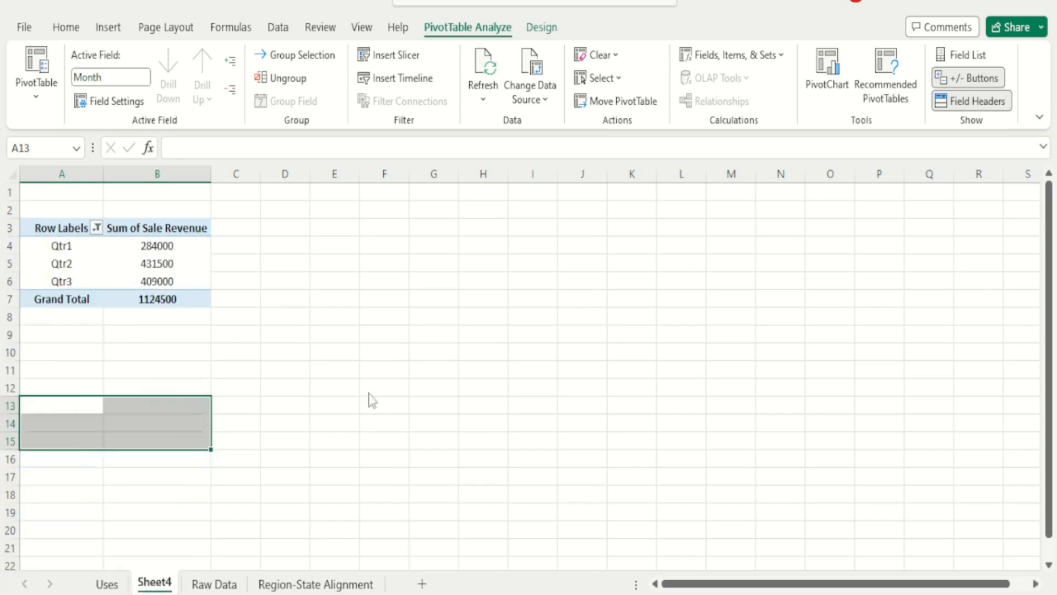
click(140, 585)
click(432, 366)
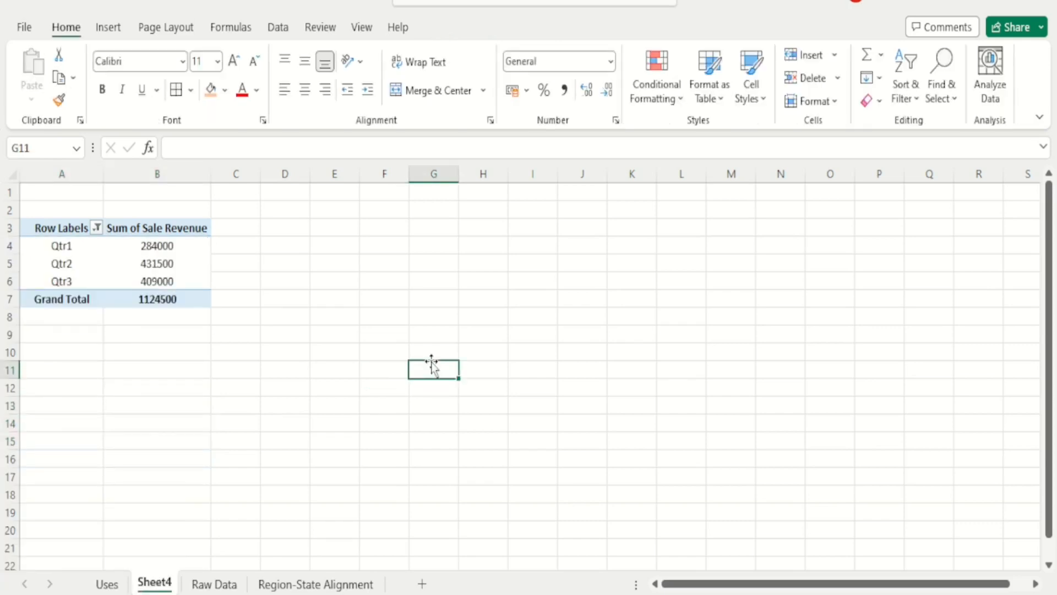
Copy the quarterly PivotTable in A3:B7 to cell E3 and fit the widths of columns E and F to their contents.
drag(172, 299, 60, 230)
key(ctrl+c)
key(Right)
key(Right)
key(Right)
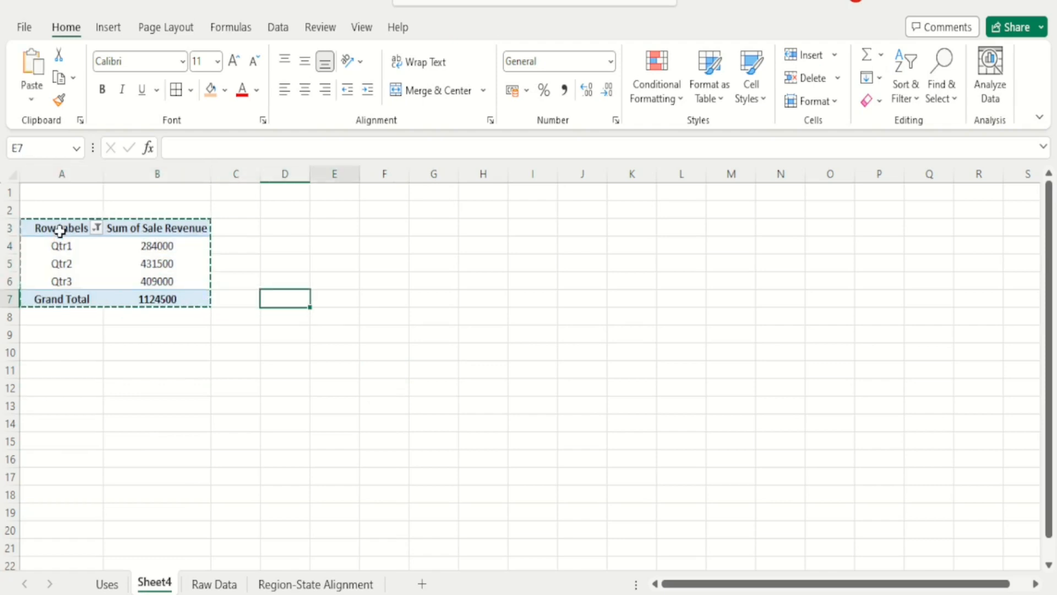
key(Up)
key(Up)
key(Up)
key(Up)
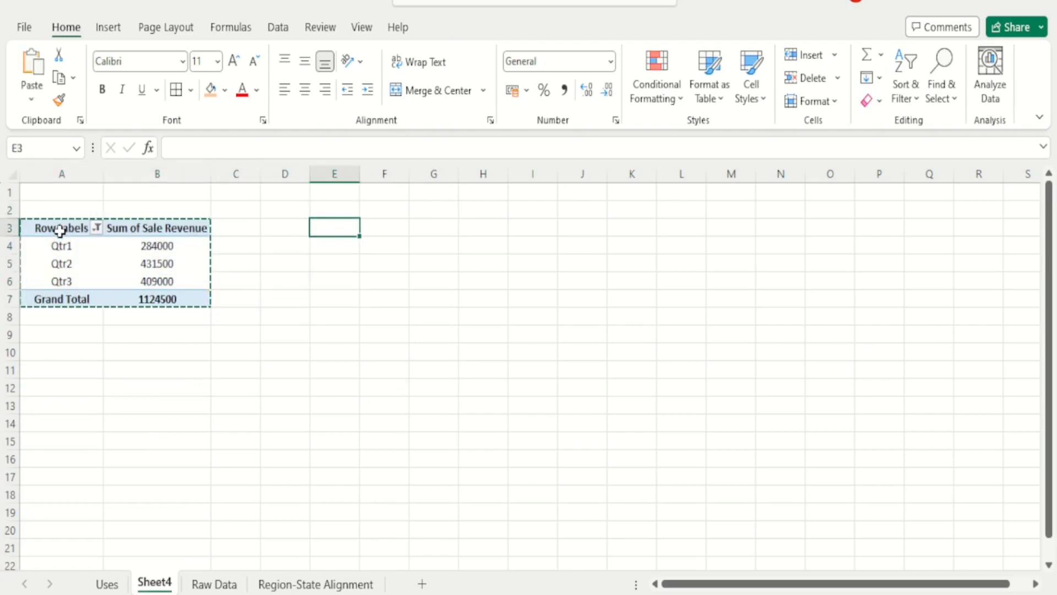
key(ctrl+v)
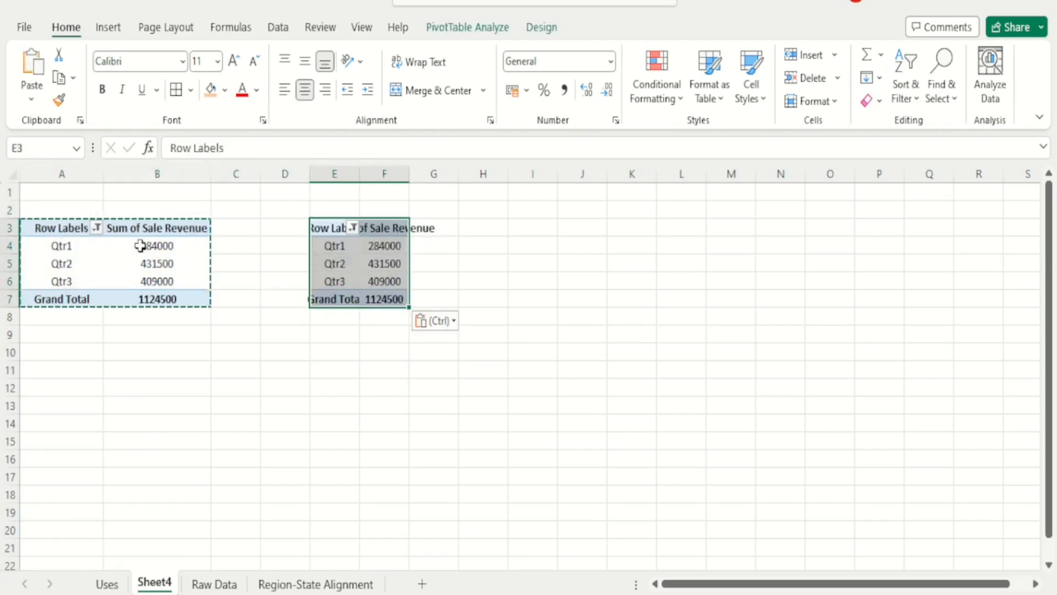
double_click(357, 173)
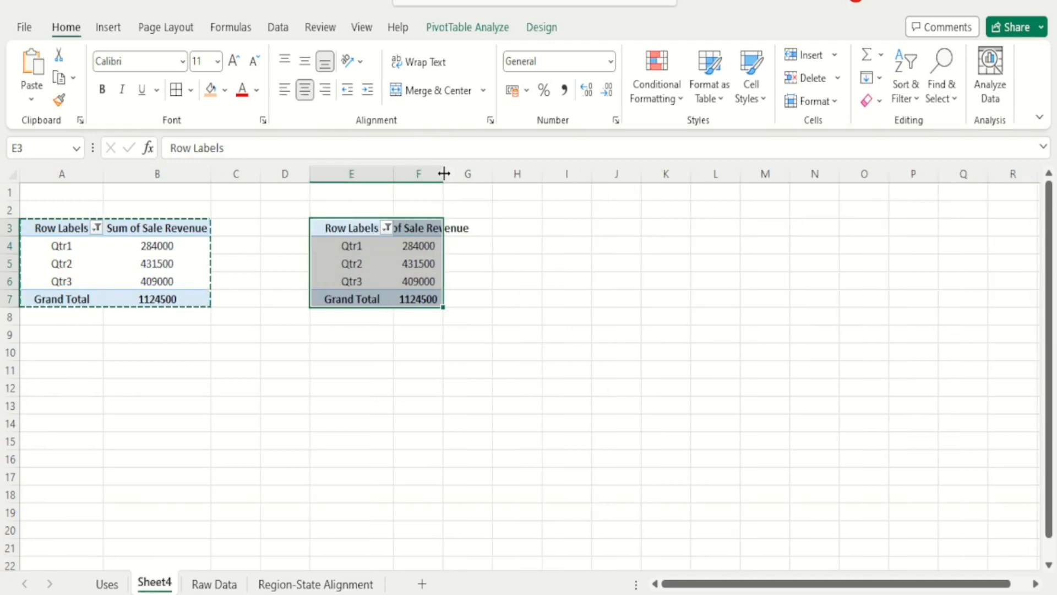
click(555, 296)
Filter the copied PivotTable at E3 to show only the months Jan through Sept by excluding Qtr1, Qtr2 and Qtr3.
click(346, 247)
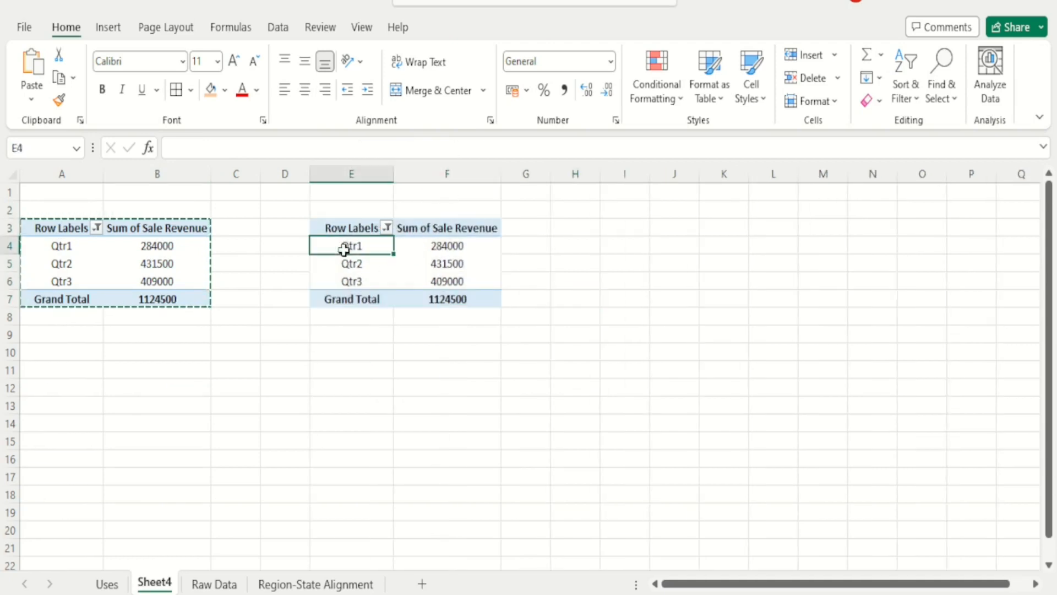
right_click(345, 248)
click(340, 231)
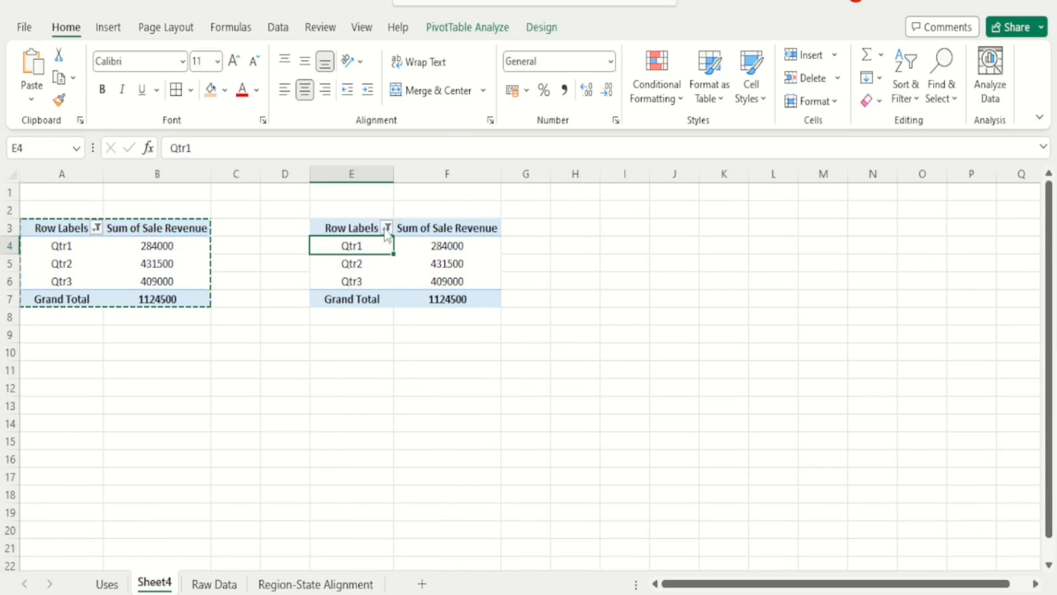
click(388, 228)
click(232, 424)
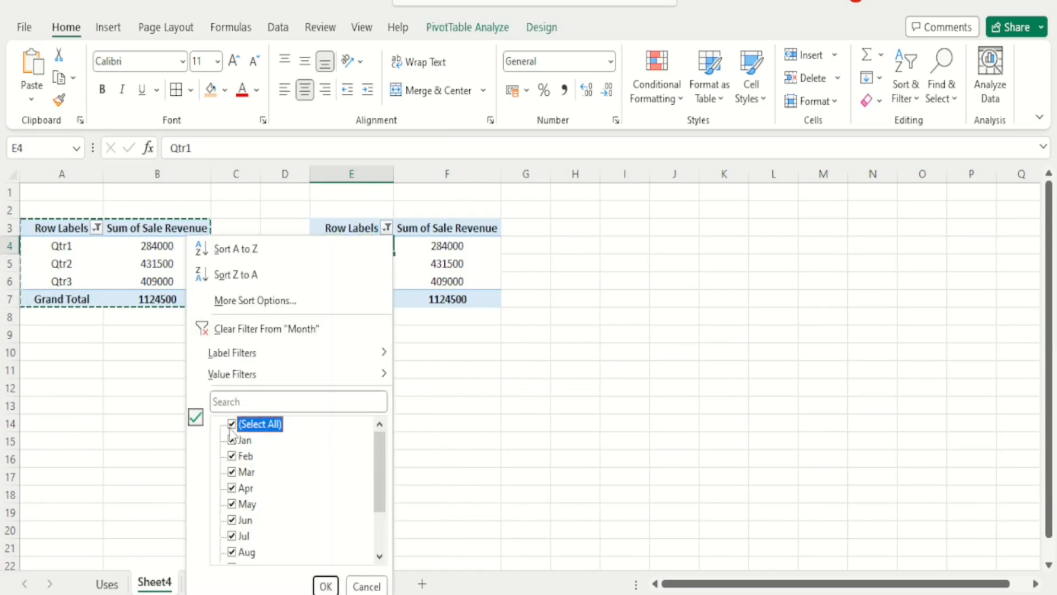
drag(384, 475, 384, 510)
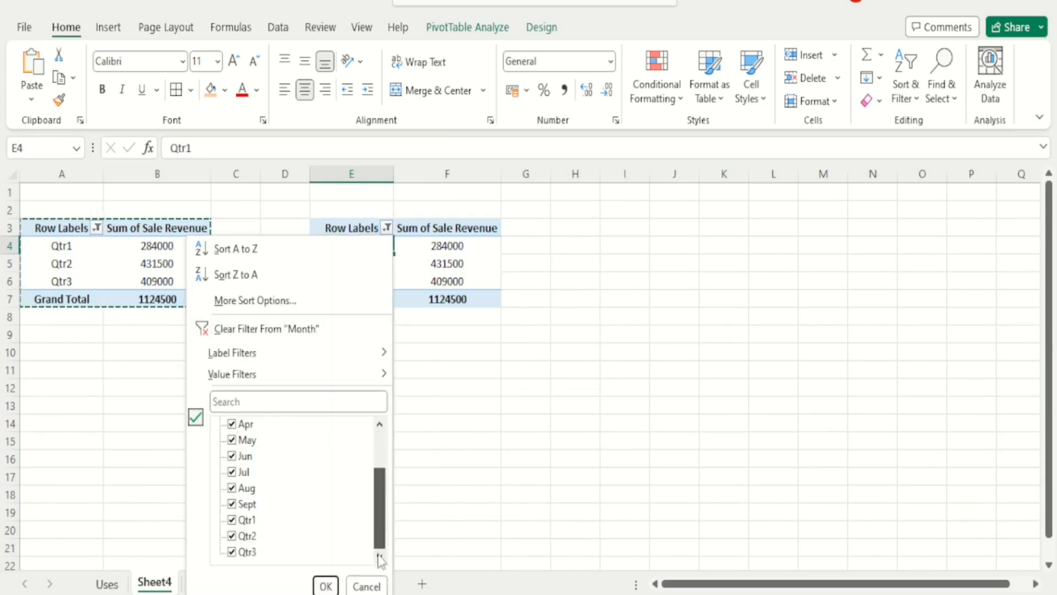
click(232, 520)
key(Down)
key(space)
key(Down)
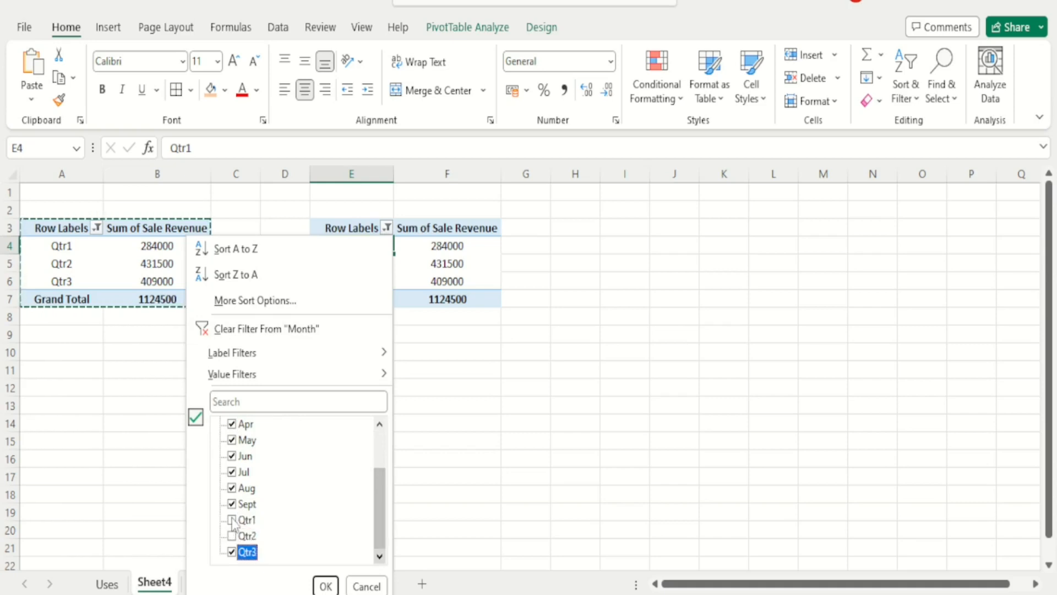
click(326, 585)
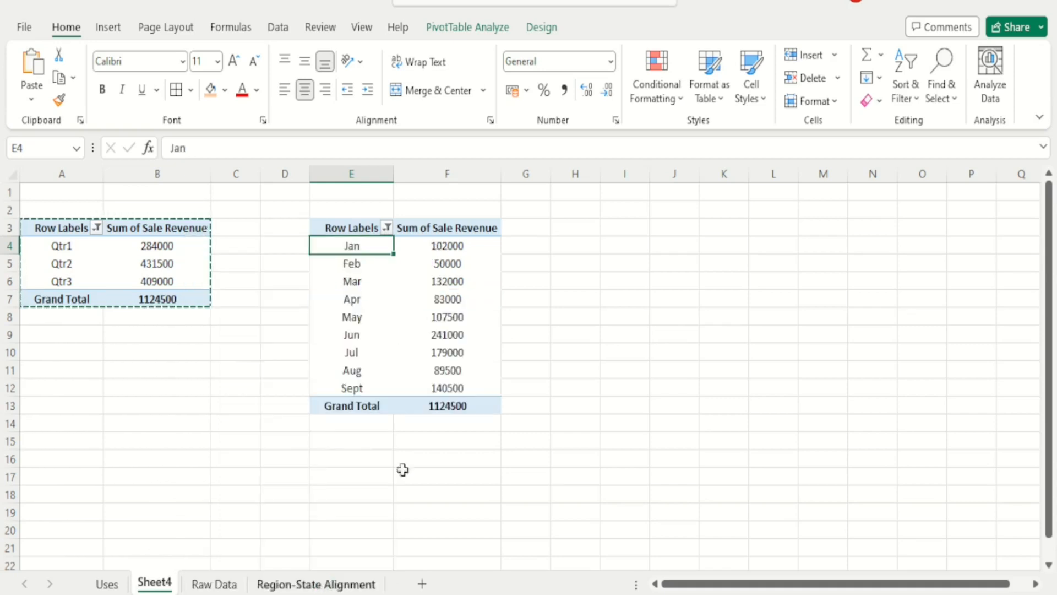
Compare the Grand Totals of the monthly and quarterly PivotTables and check the topic list on the Uses sheet.
click(442, 408)
click(173, 302)
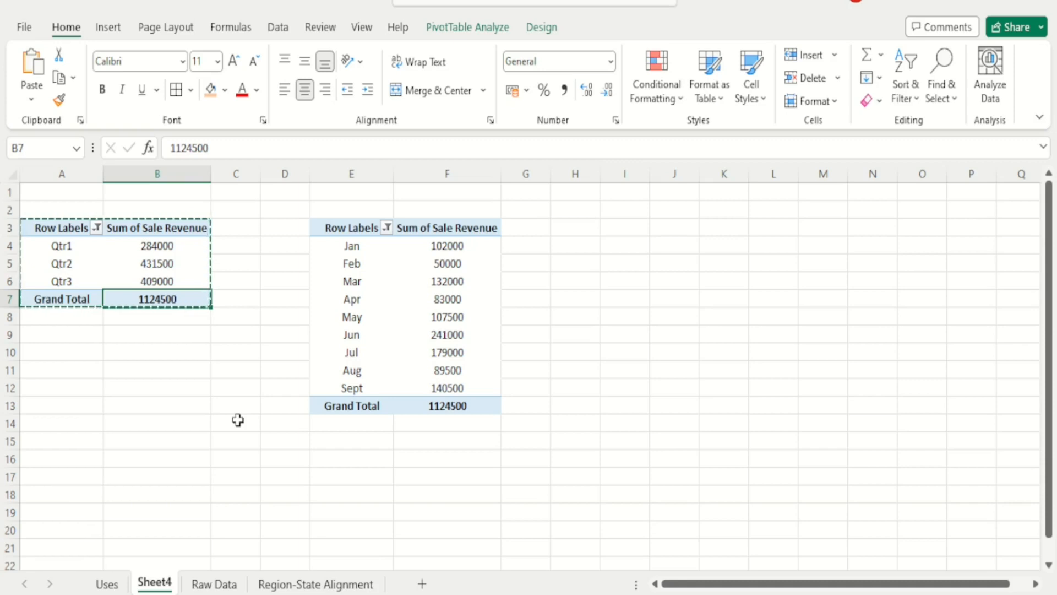
click(107, 585)
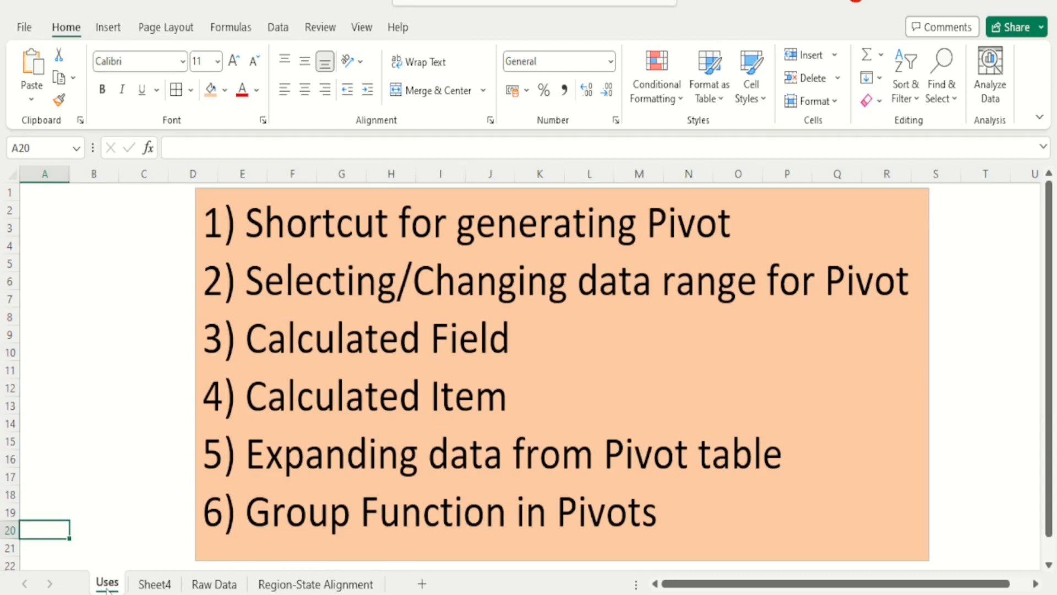
click(154, 584)
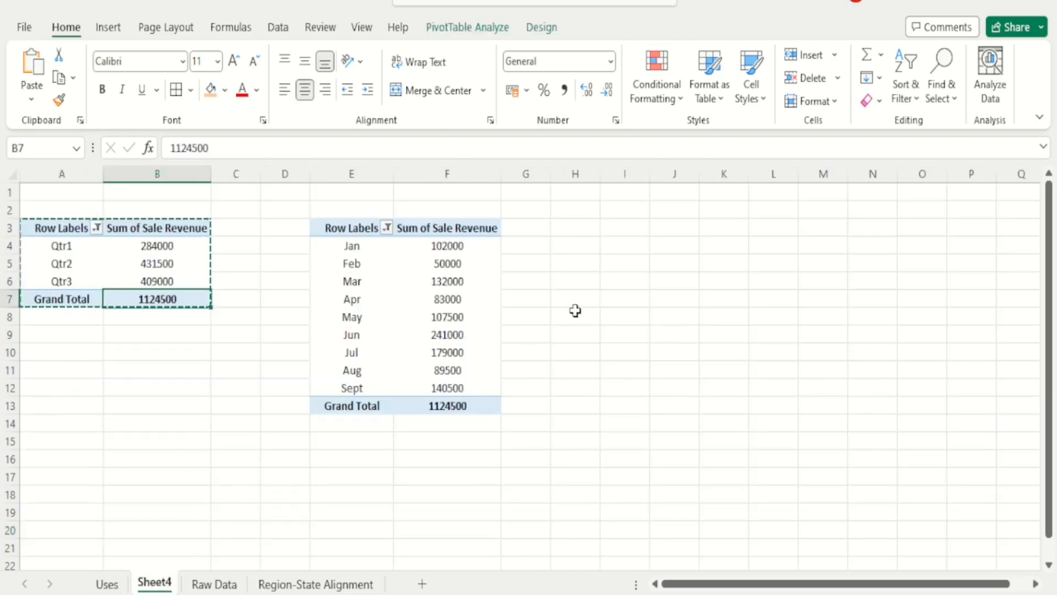
Add the State field as columns to the monthly PivotTable and close the field list.
click(450, 295)
right_click(449, 294)
key(Escape)
key(Escape)
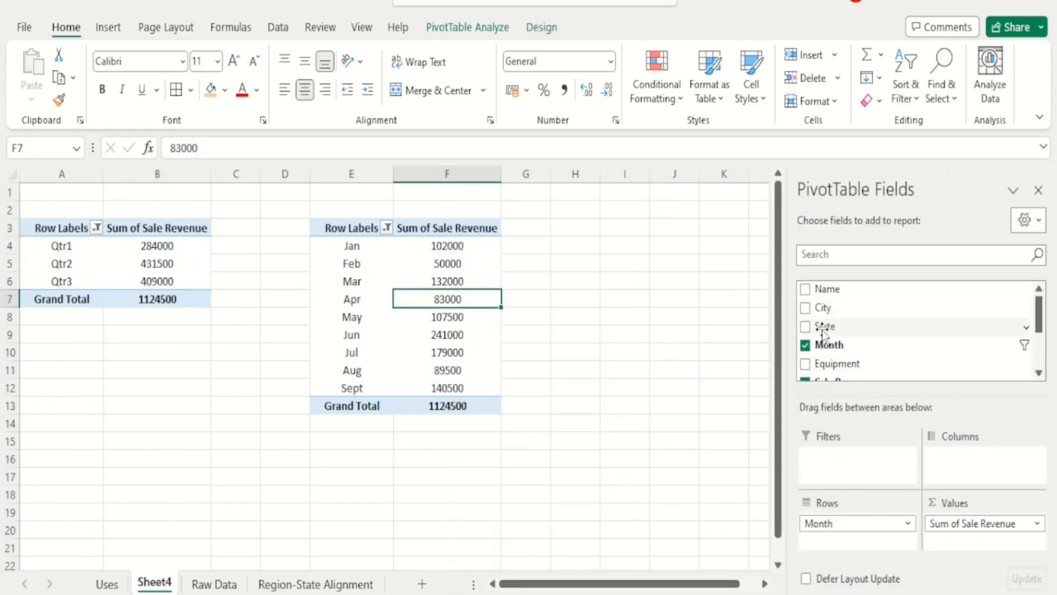
drag(824, 331, 960, 469)
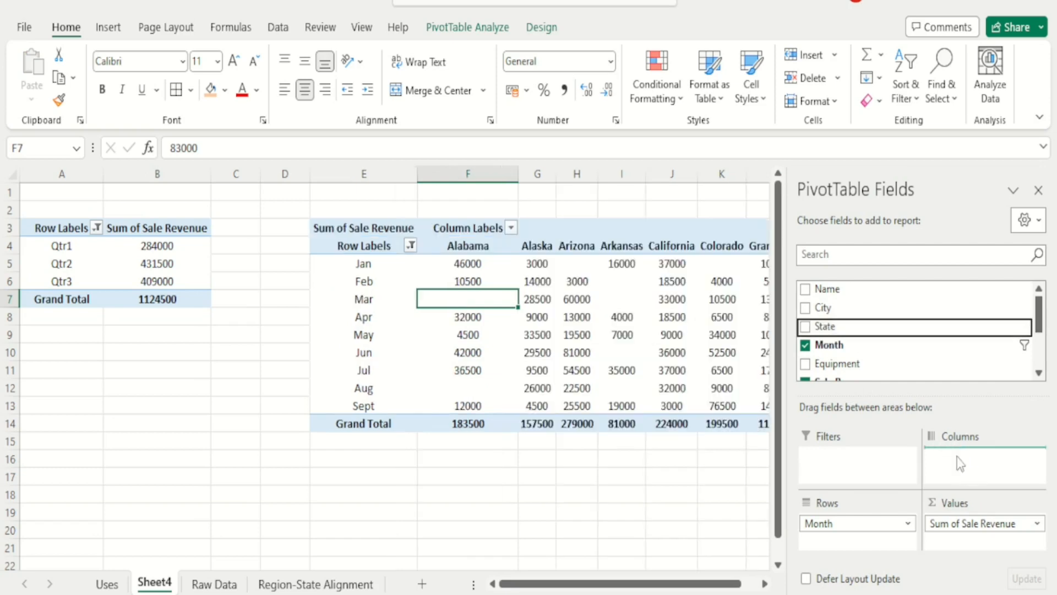
click(1039, 190)
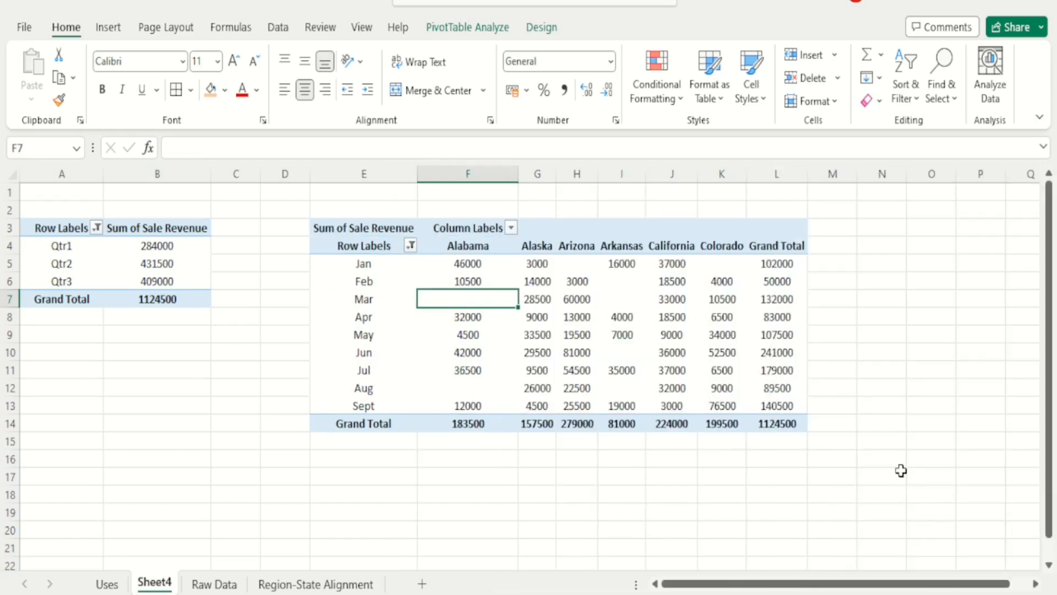
Highlight the Alaska value for Apr in cell G8 with an orange fill.
click(542, 316)
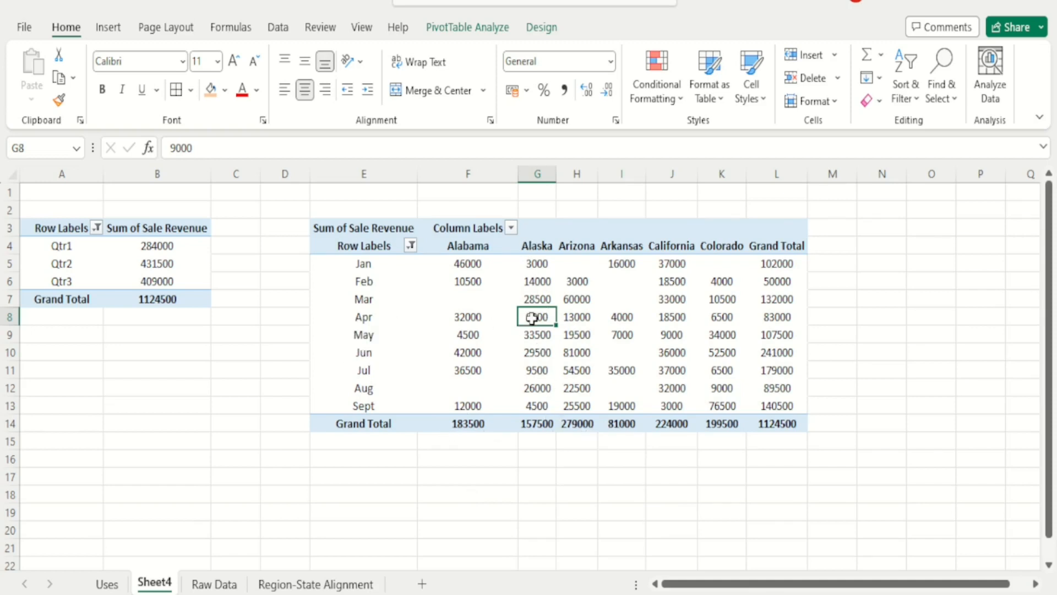
mouse_move(538, 317)
click(211, 91)
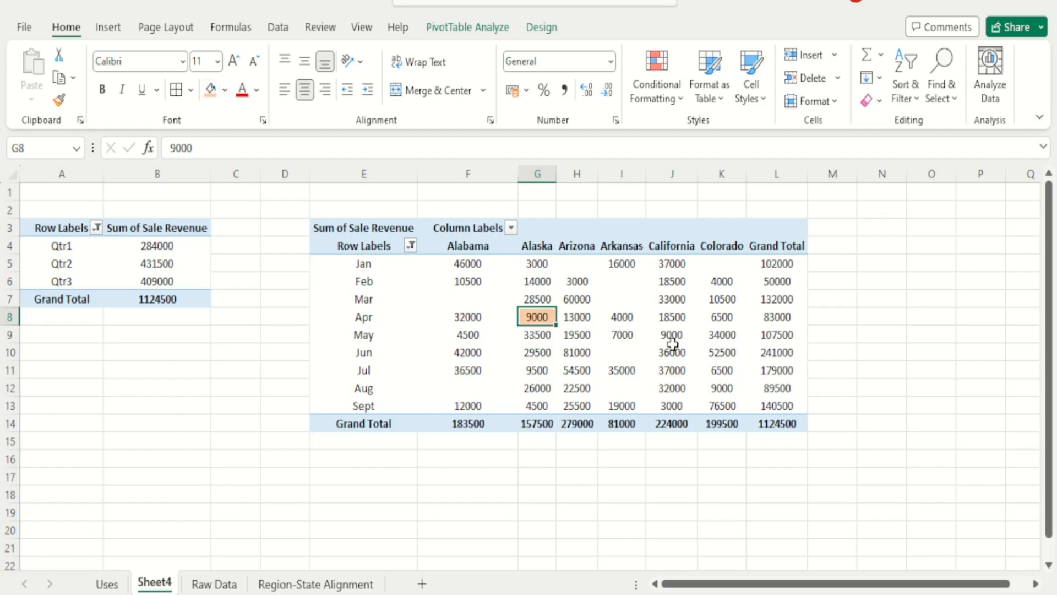
Expand the Alaska Apr value into its source records on a new sheet and fit all column widths to their contents.
double_click(537, 318)
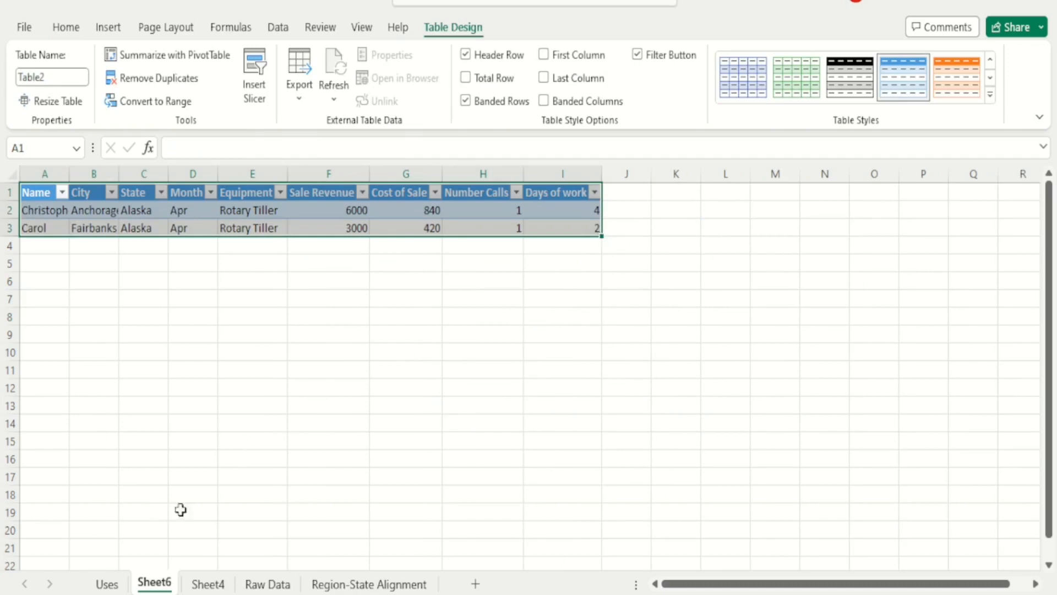
click(204, 585)
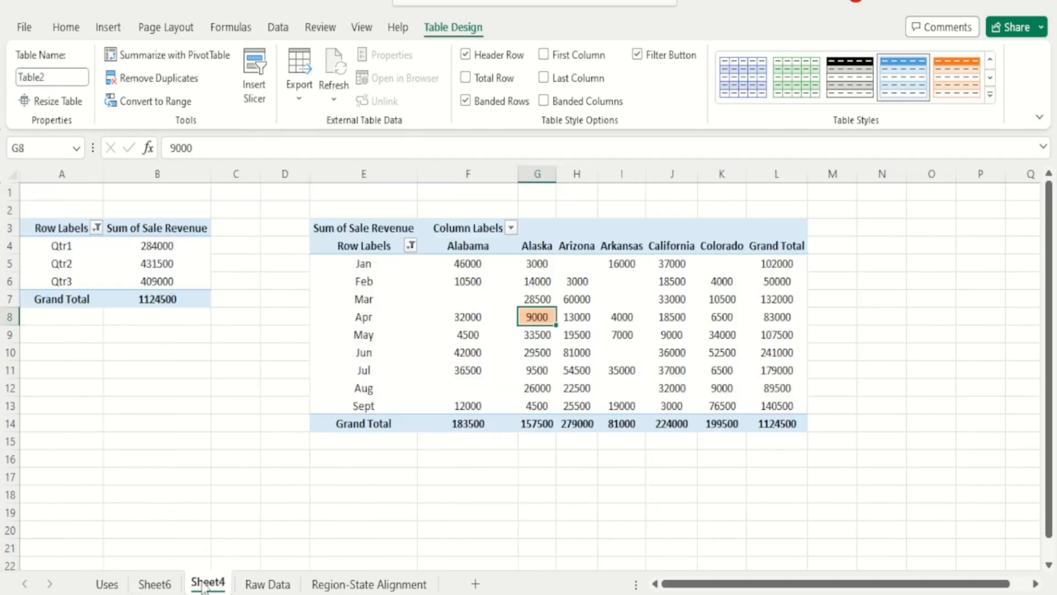
click(155, 583)
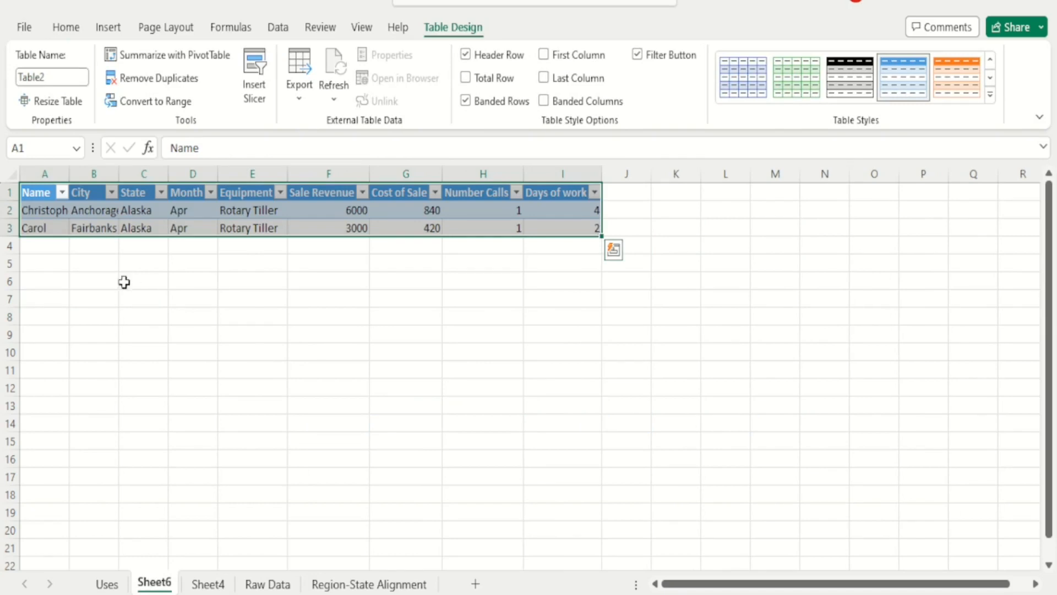
click(6, 177)
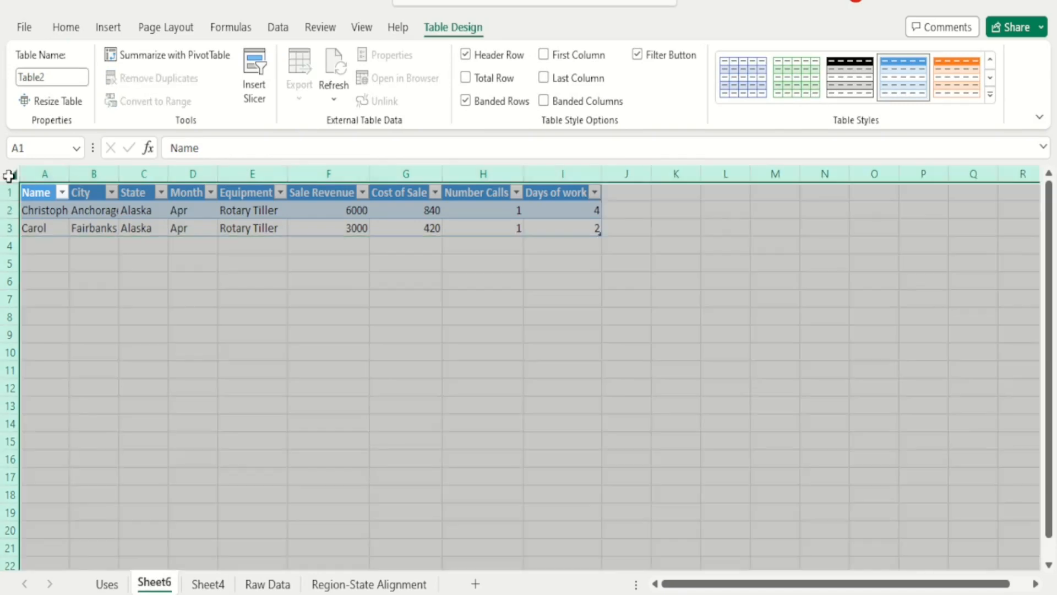
double_click(69, 173)
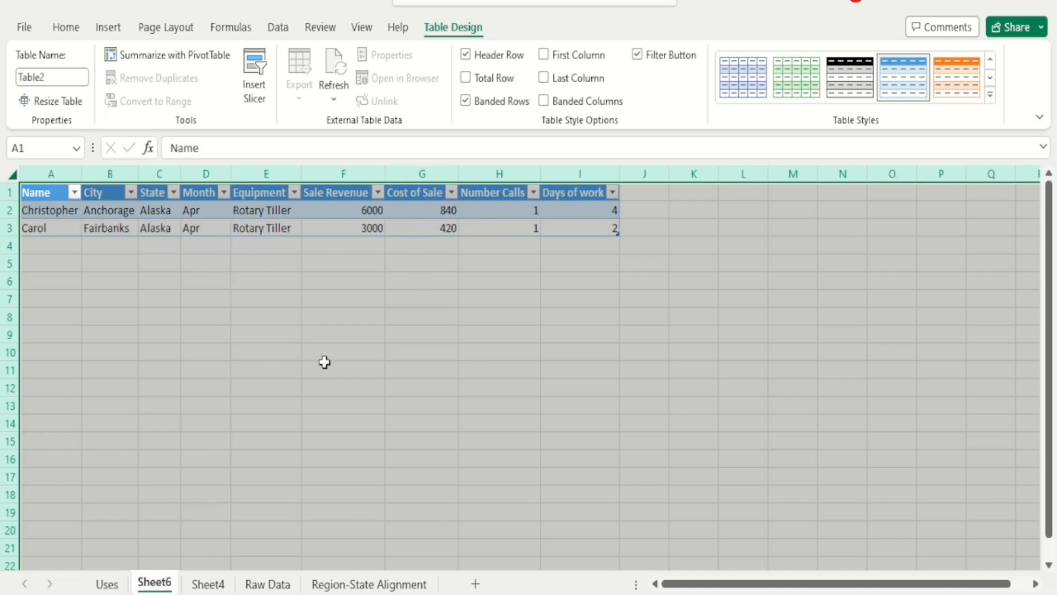
Delete the detail sheet Sheet6 and check the topic list on the Uses sheet.
right_click(164, 586)
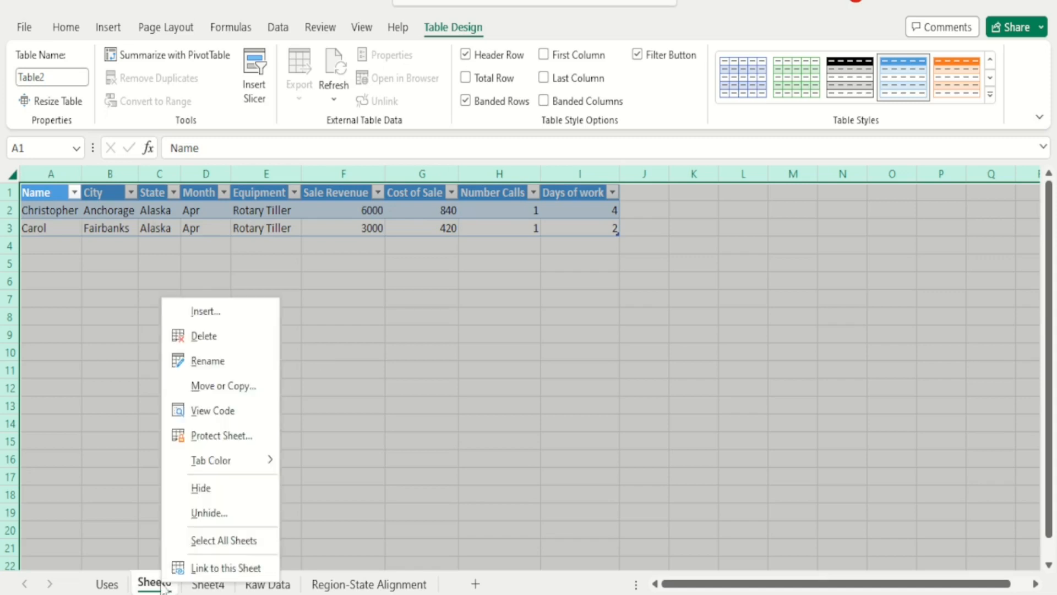
click(202, 343)
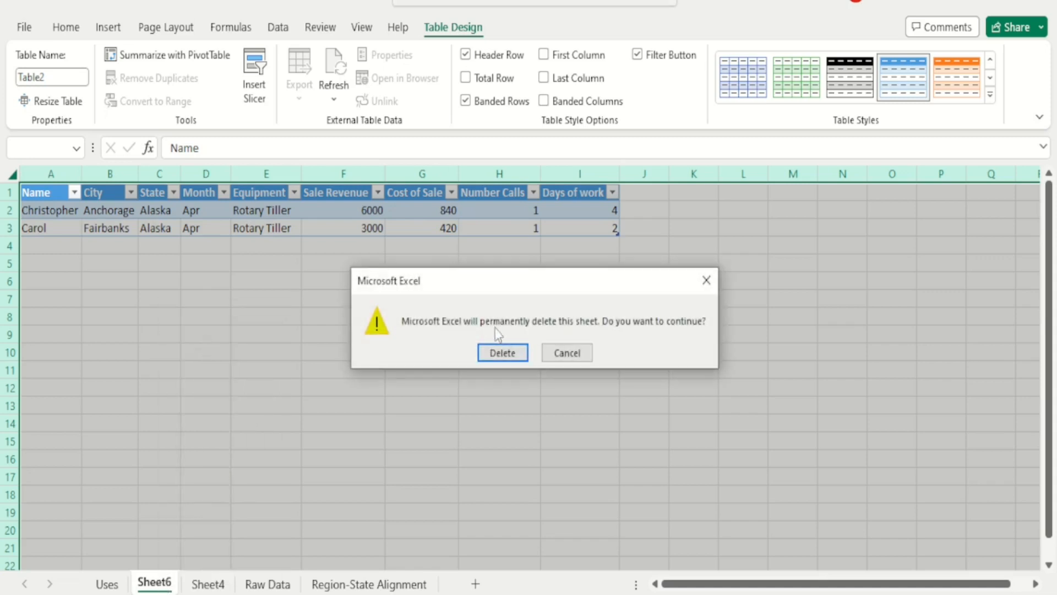
click(501, 353)
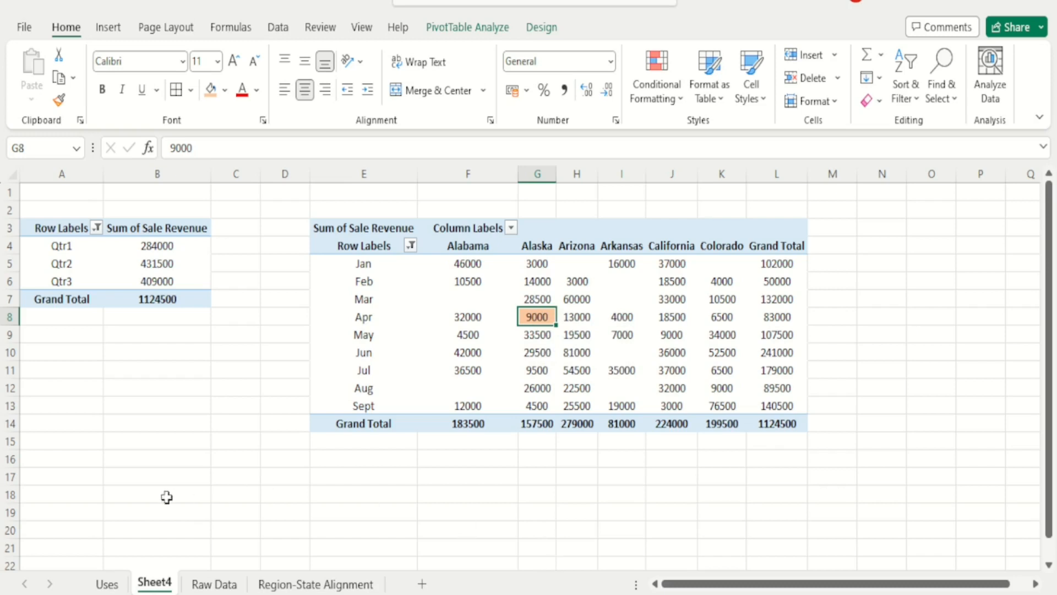
click(106, 588)
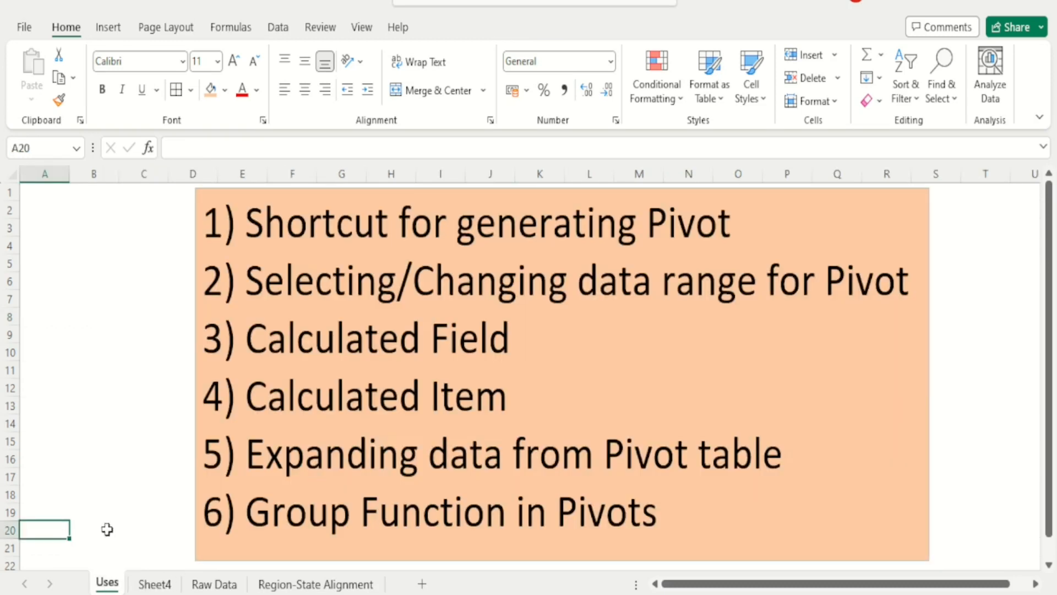
Delete Sheet4 containing the quarterly and monthly PivotTables.
click(156, 584)
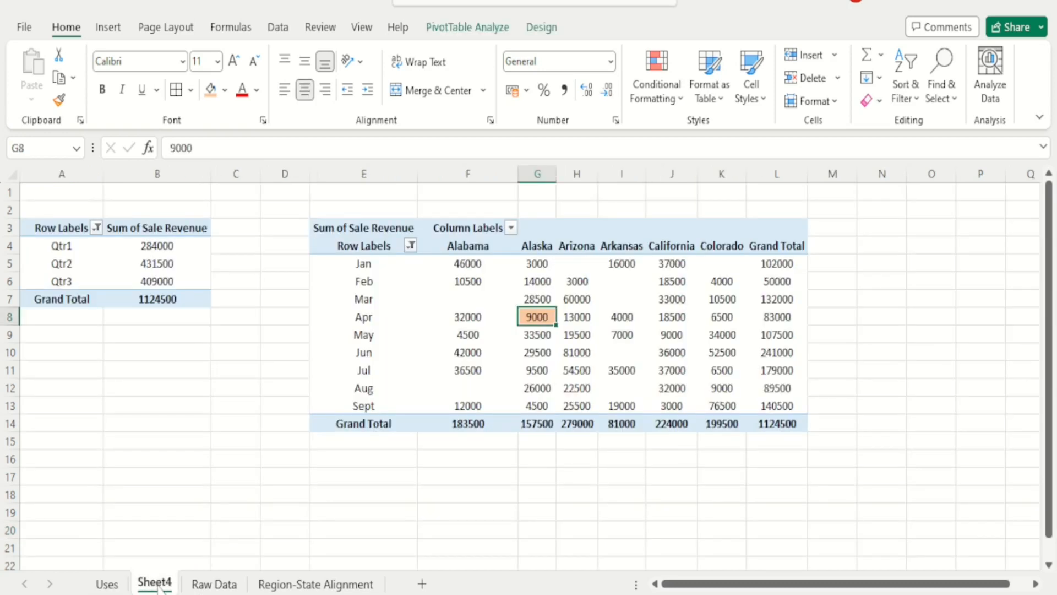
right_click(157, 586)
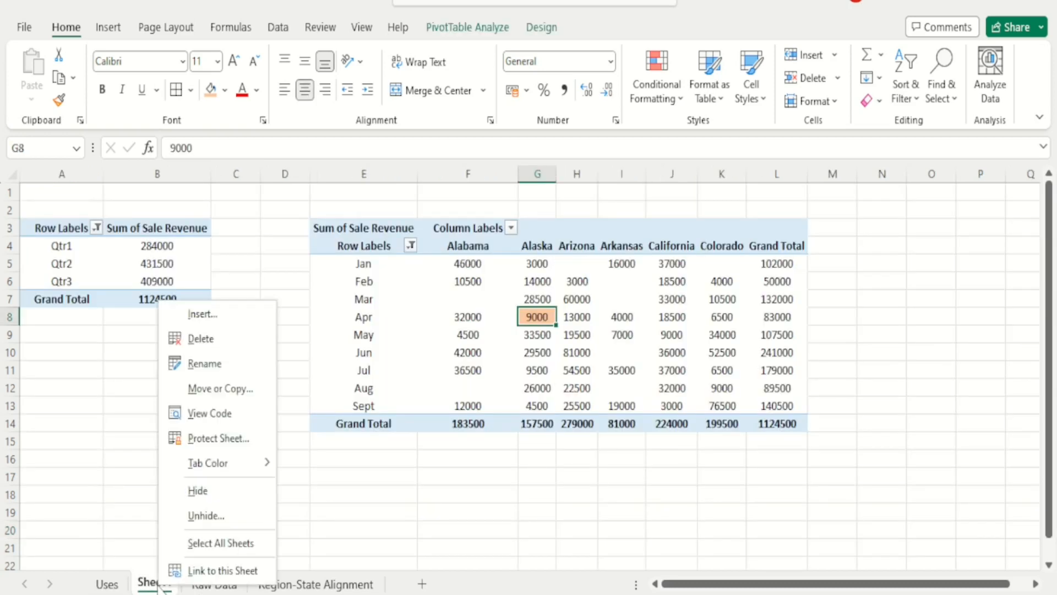
click(268, 209)
click(72, 267)
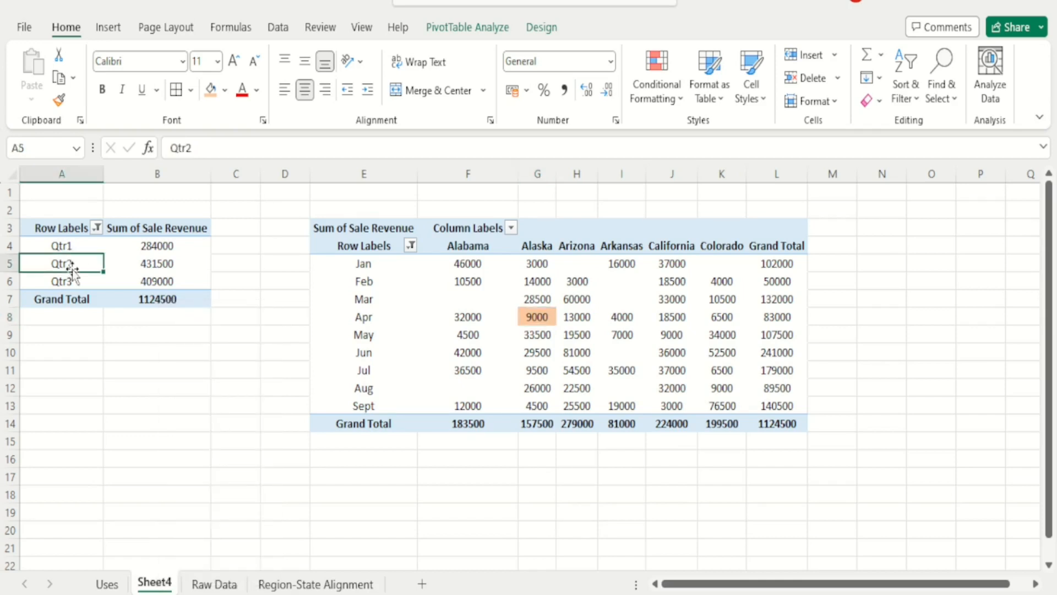
right_click(159, 586)
click(189, 329)
click(498, 353)
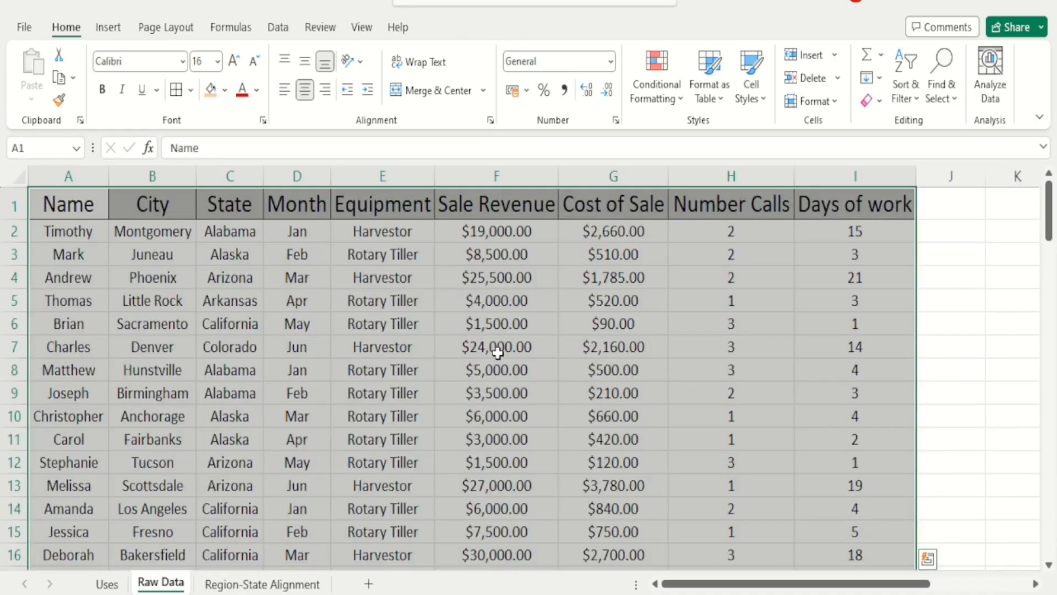
Create a PivotTable on a new worksheet from the Raw Data range A1:I101 using the PivotTable and PivotChart Wizard.
click(77, 208)
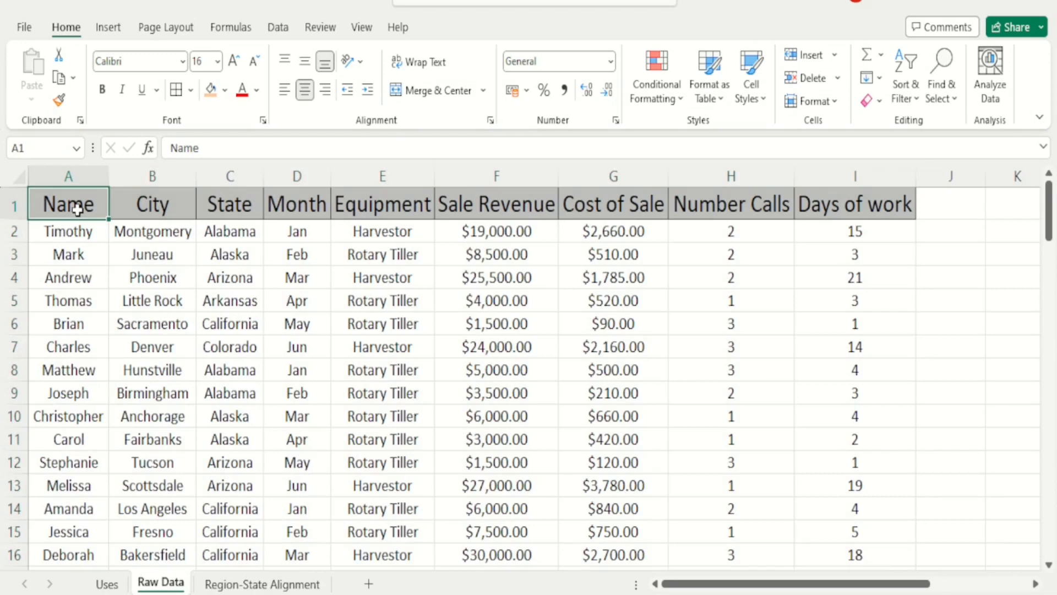
key(shift+Right)
key(shift+Right)
key(shift+Right)
key(shift+Right)
key(shift+Right)
key(shift+Right)
key(shift+Right)
key(shift+Right)
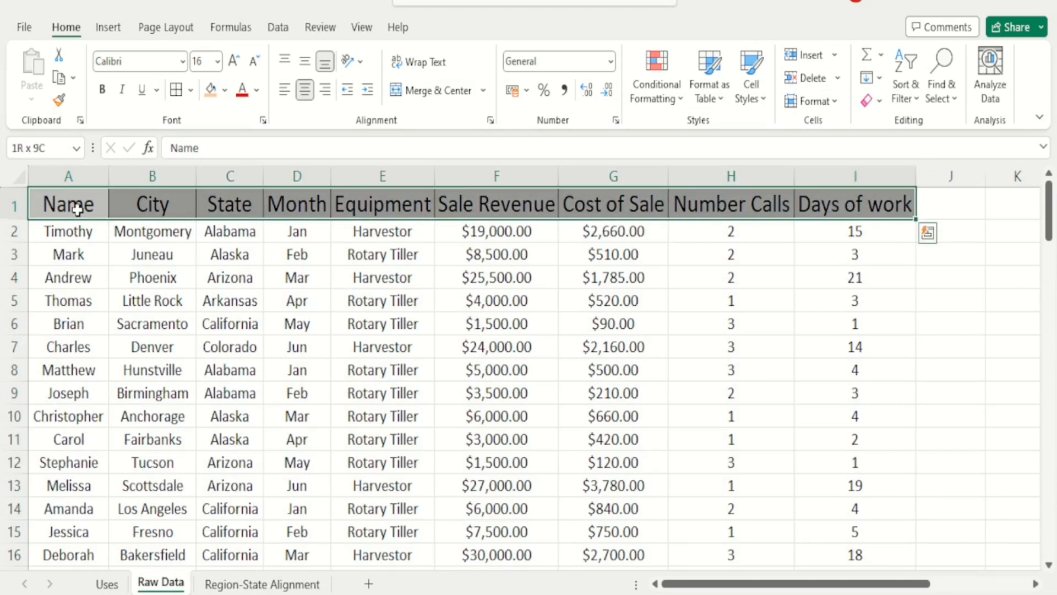
key(ctrl+shift+Down)
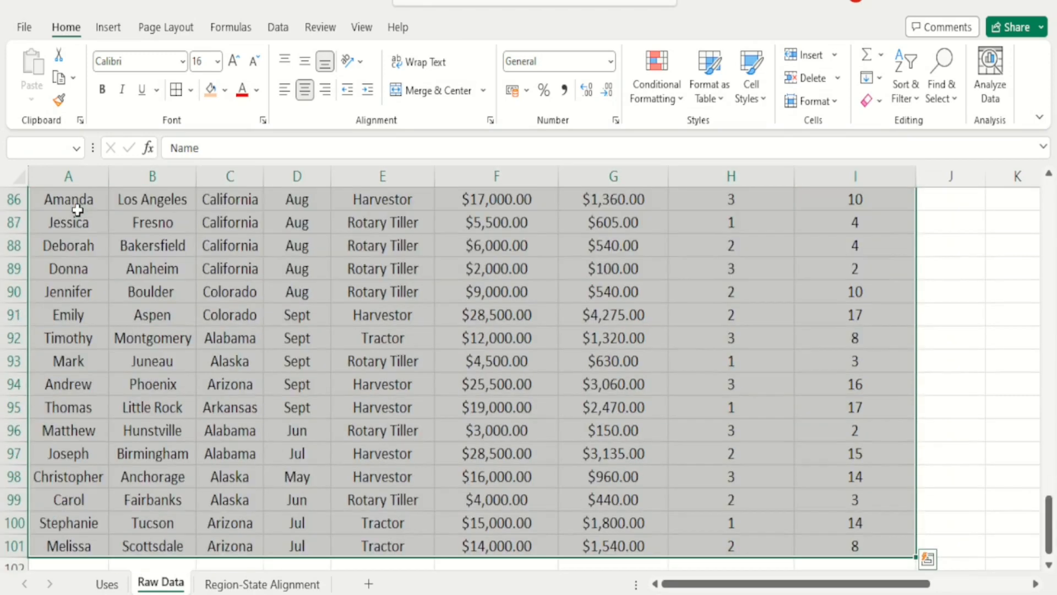
key(alt+d)
key(p)
key(Return)
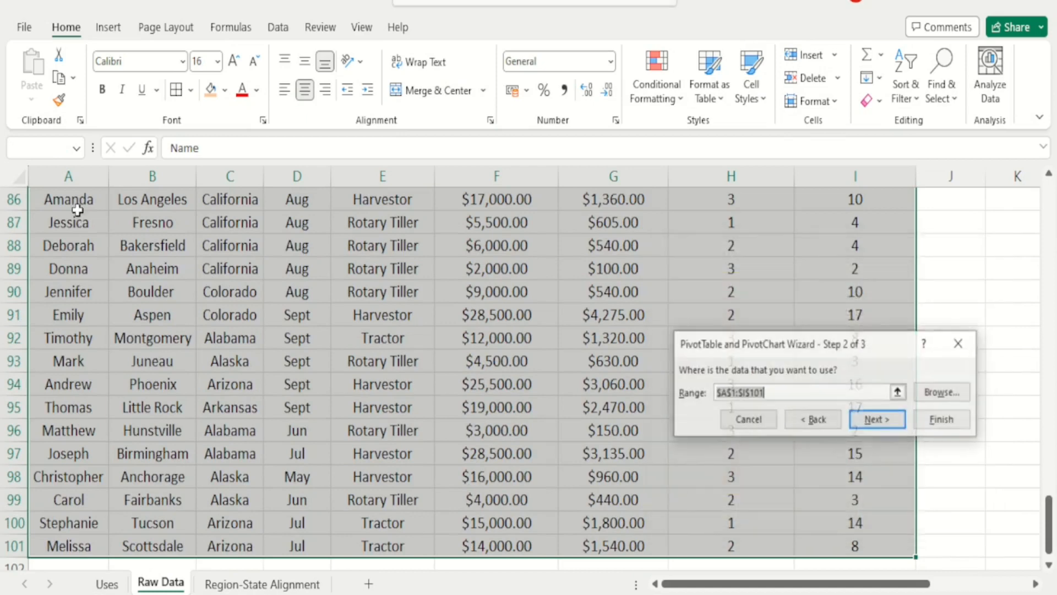
key(Return)
key(Return)
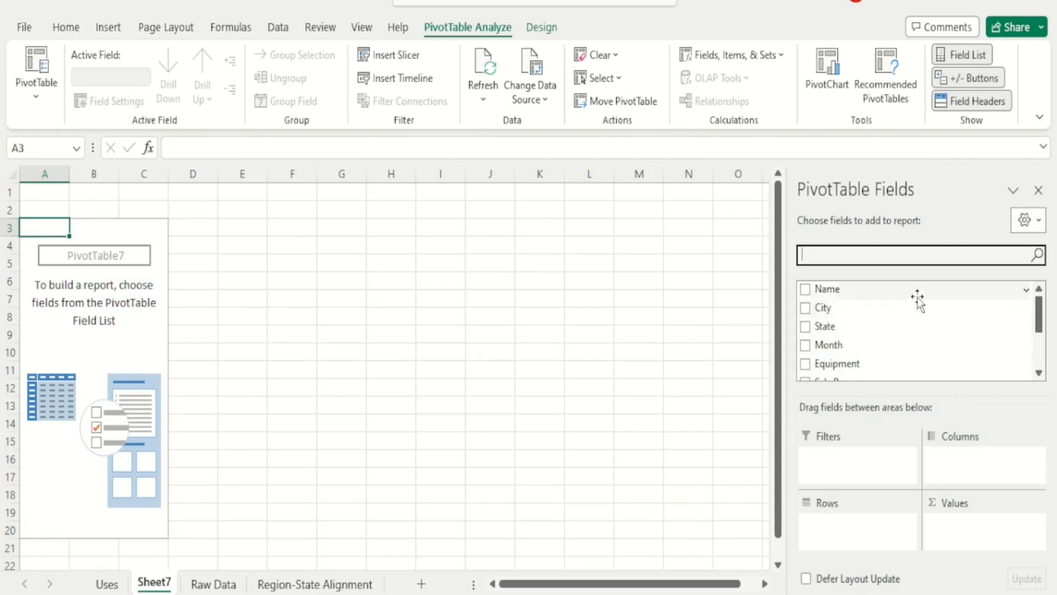
Set City as the rows and Sale Revenue as the summed values of the new PivotTable.
drag(823, 311, 845, 538)
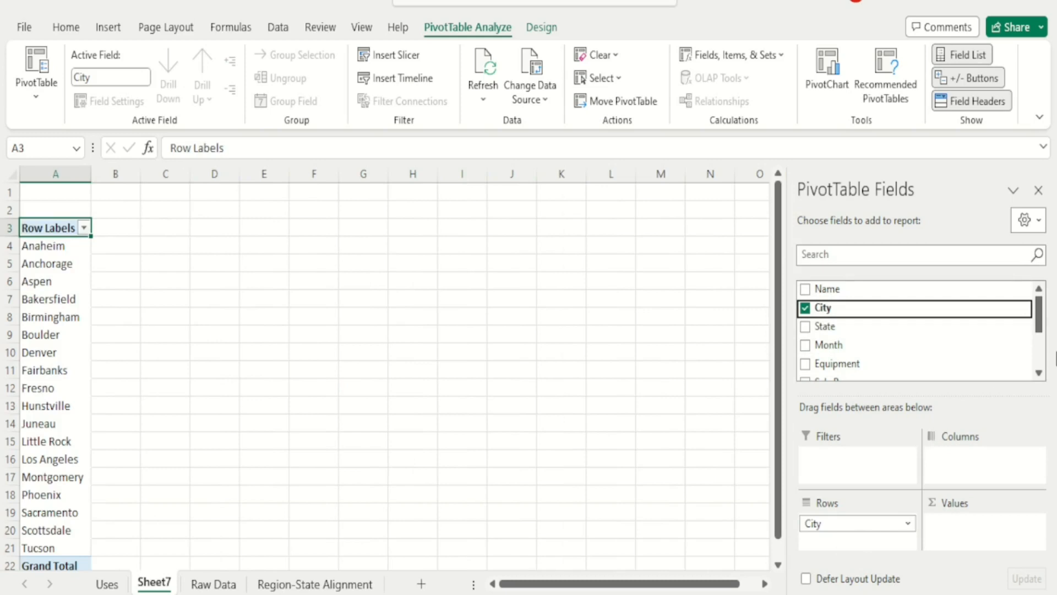
drag(1040, 330, 1040, 355)
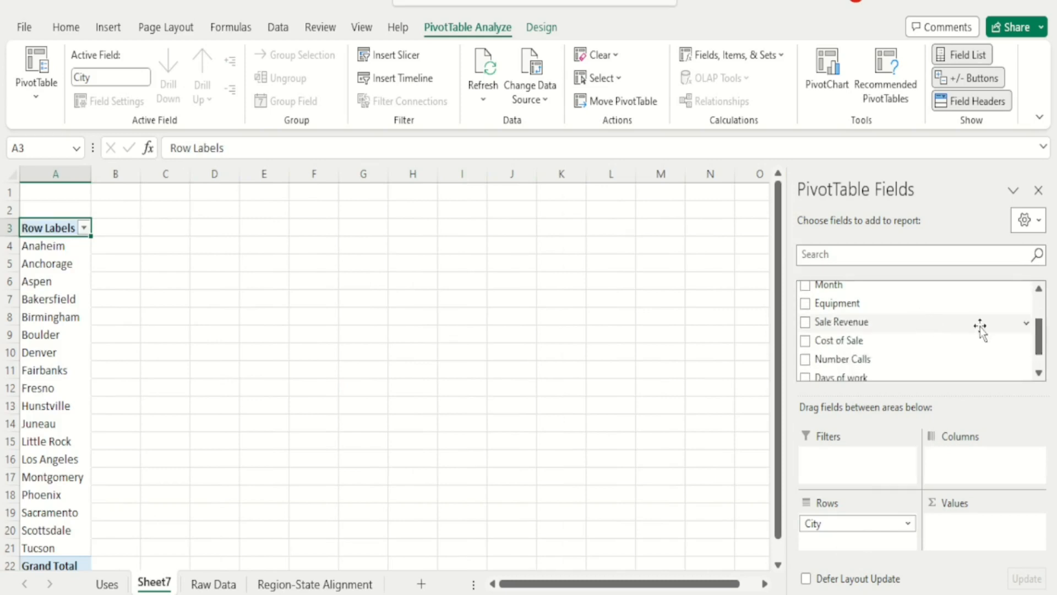
drag(823, 324, 957, 537)
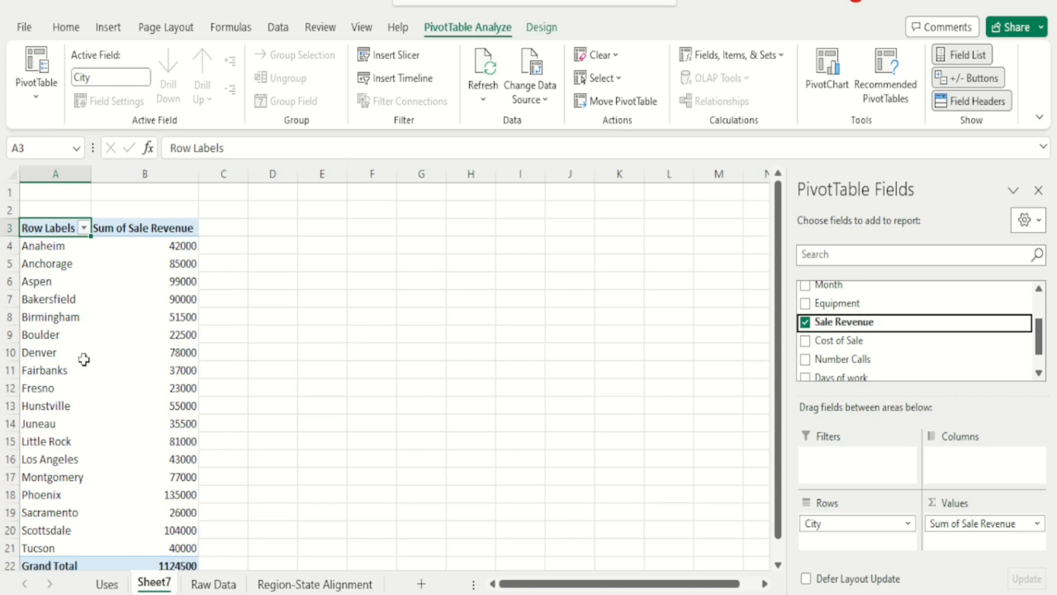
Try to group the PivotTable's row labels with only the Birmingham cell selected.
right_click(46, 322)
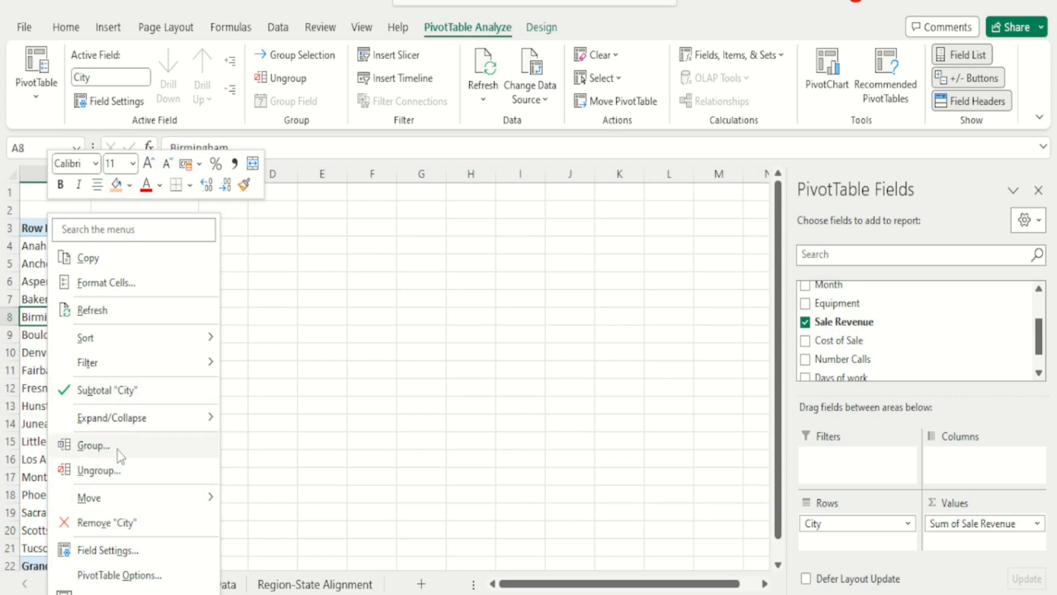
key(Escape)
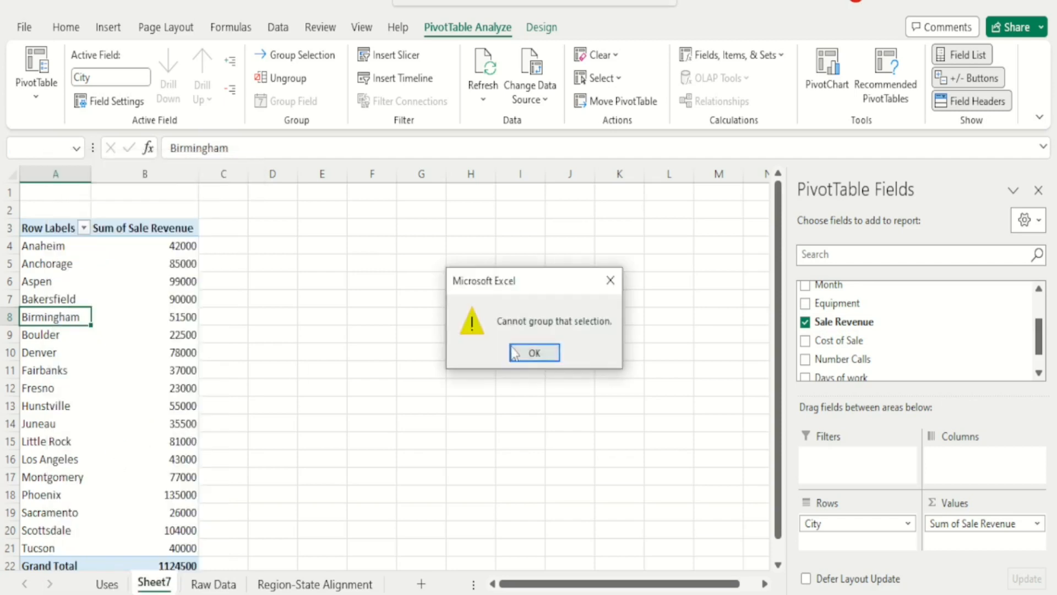
click(517, 352)
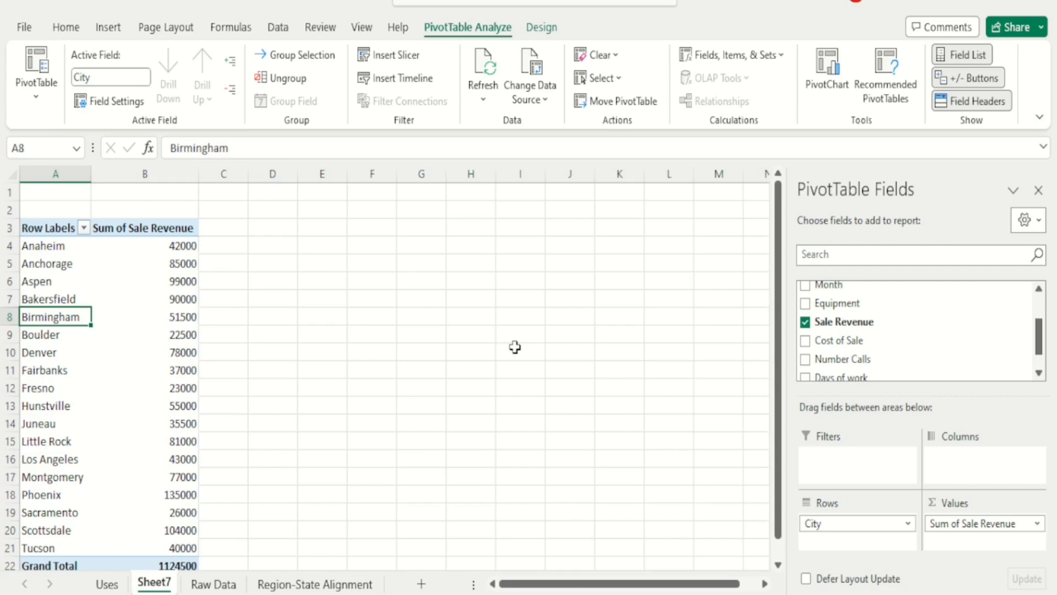
click(410, 289)
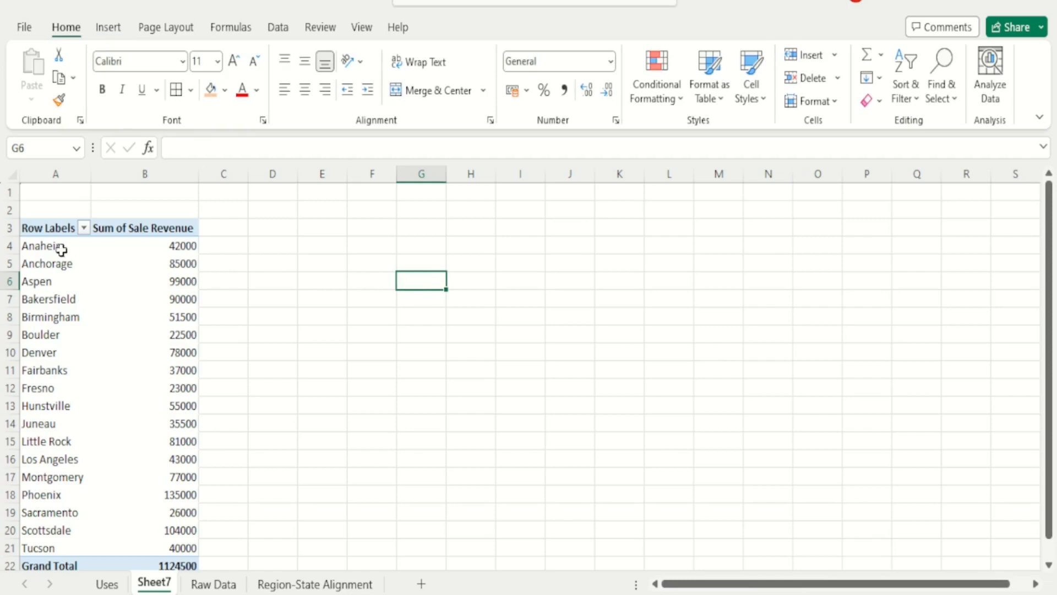
Group the Anaheim, Anchorage and Aspen row labels of the PivotTable and undo the grouping.
drag(60, 247, 61, 290)
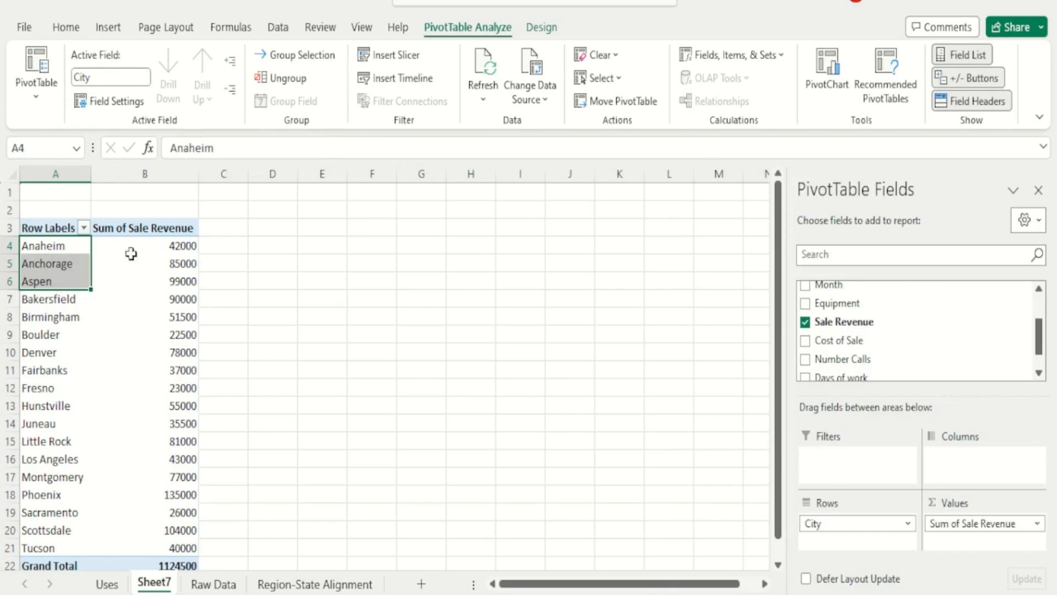
right_click(76, 262)
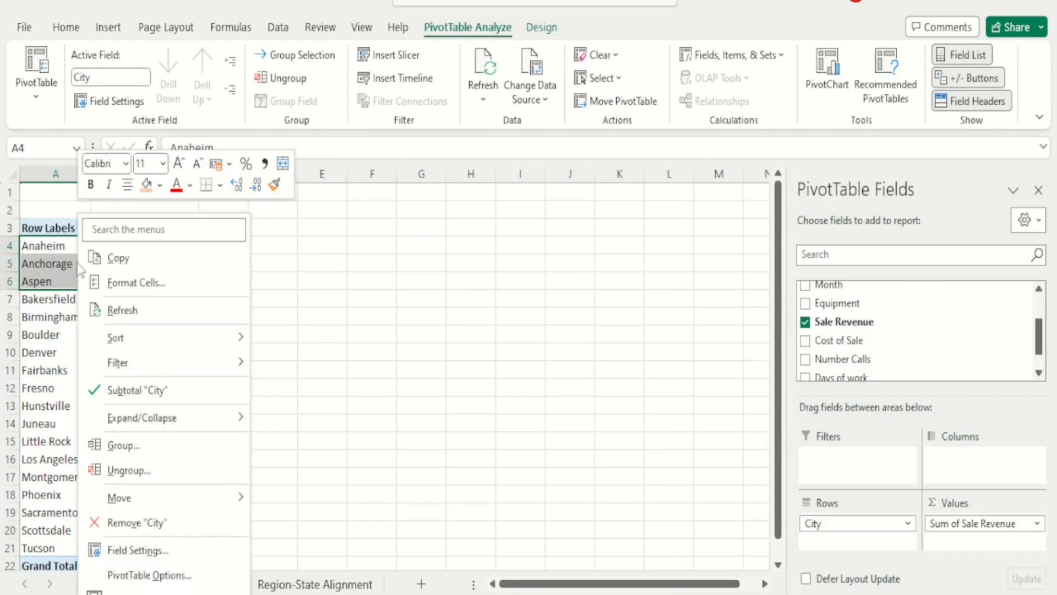
click(132, 444)
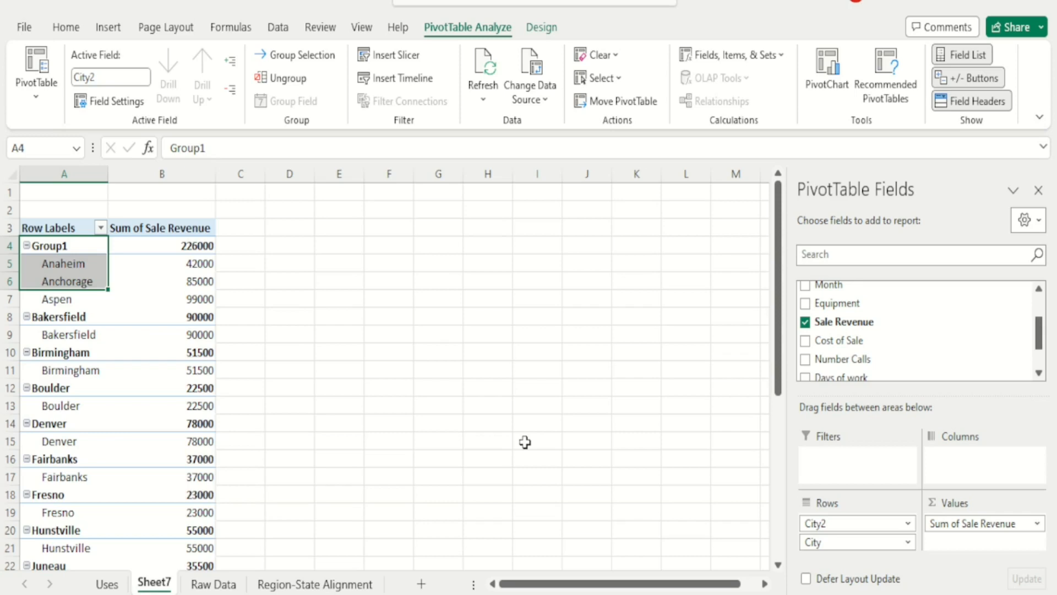
key(ctrl+z)
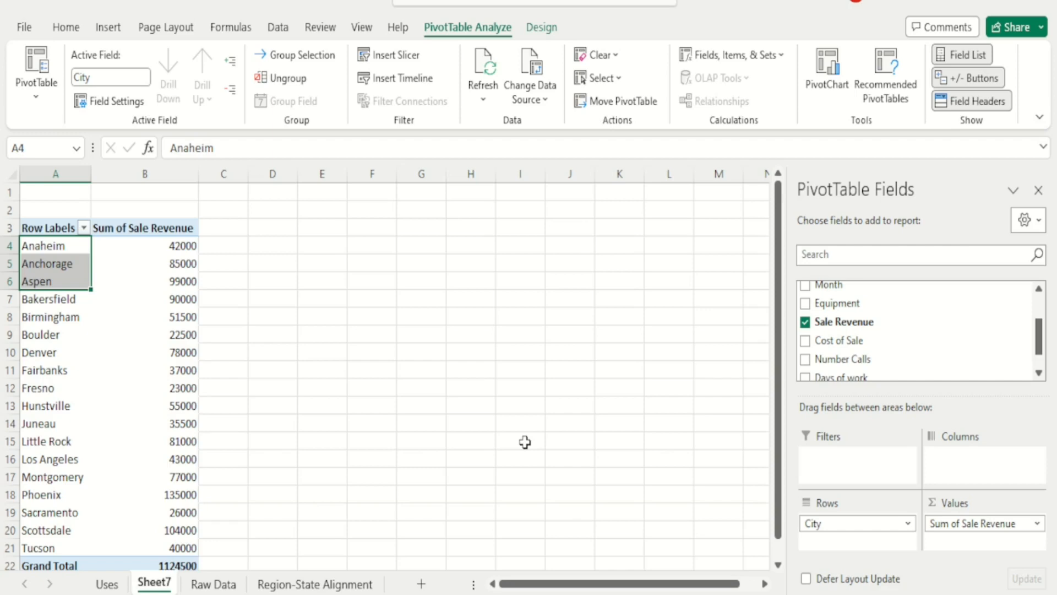
Hide the PivotTable field list and briefly check the layout and format settings in PivotTable Options.
click(1039, 192)
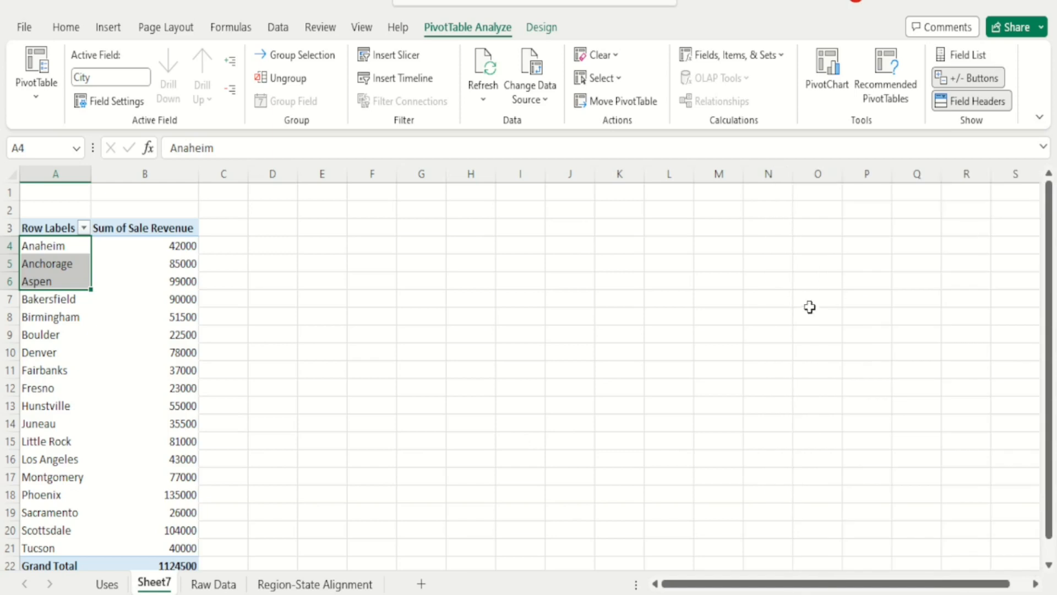
right_click(187, 322)
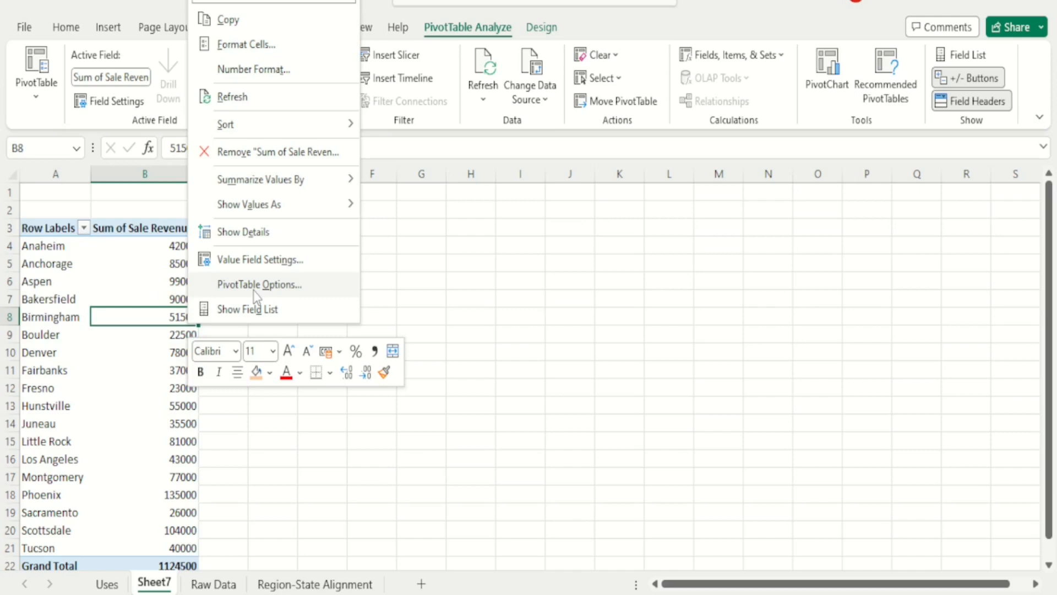
click(252, 285)
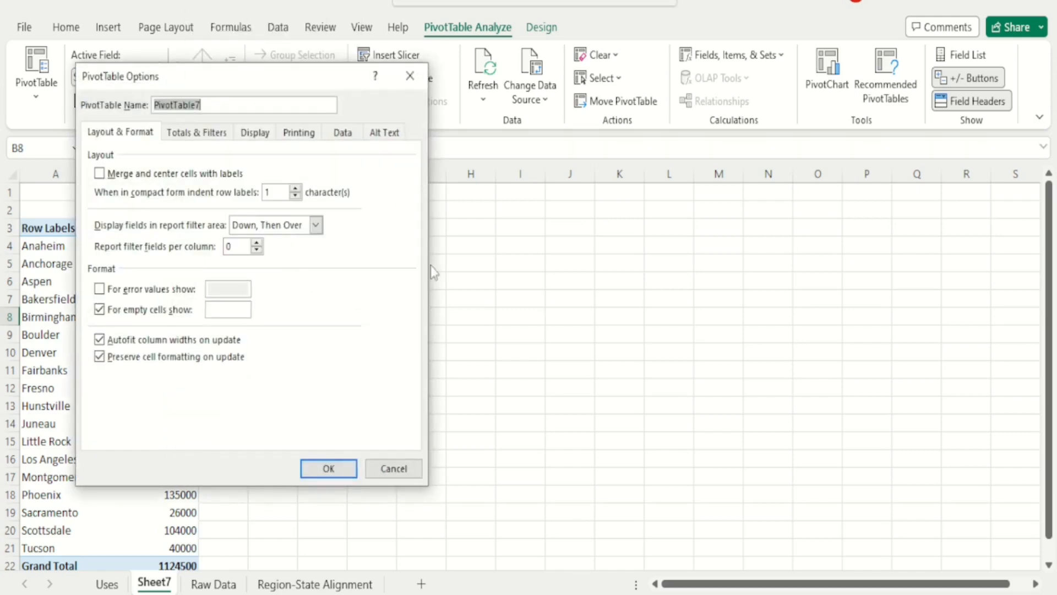
click(410, 76)
Review the totals, display and data settings in PivotTable Options, and try turning off Save source data with file without applying it.
right_click(187, 353)
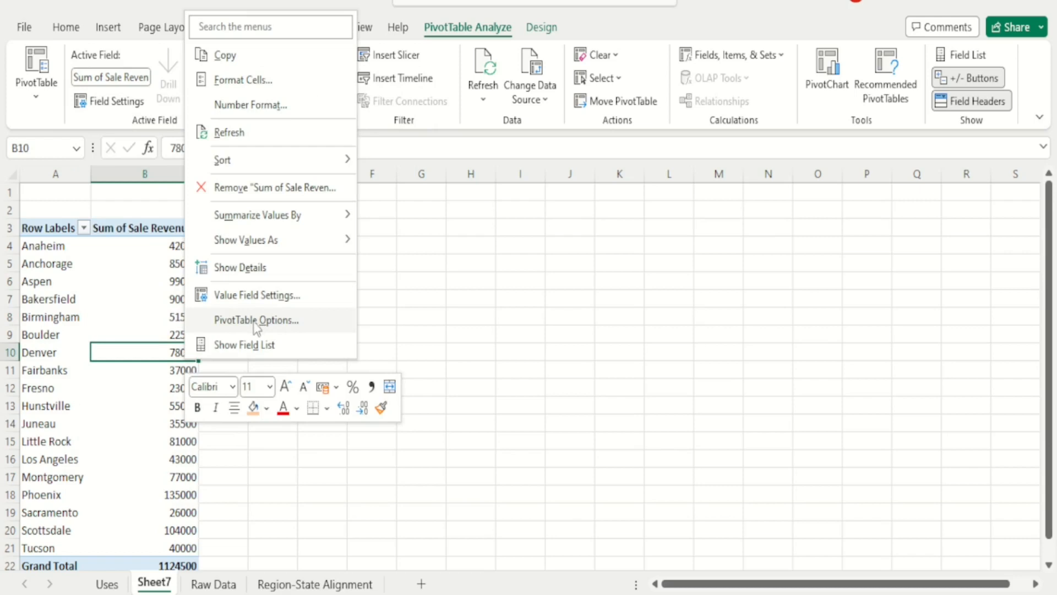
click(257, 321)
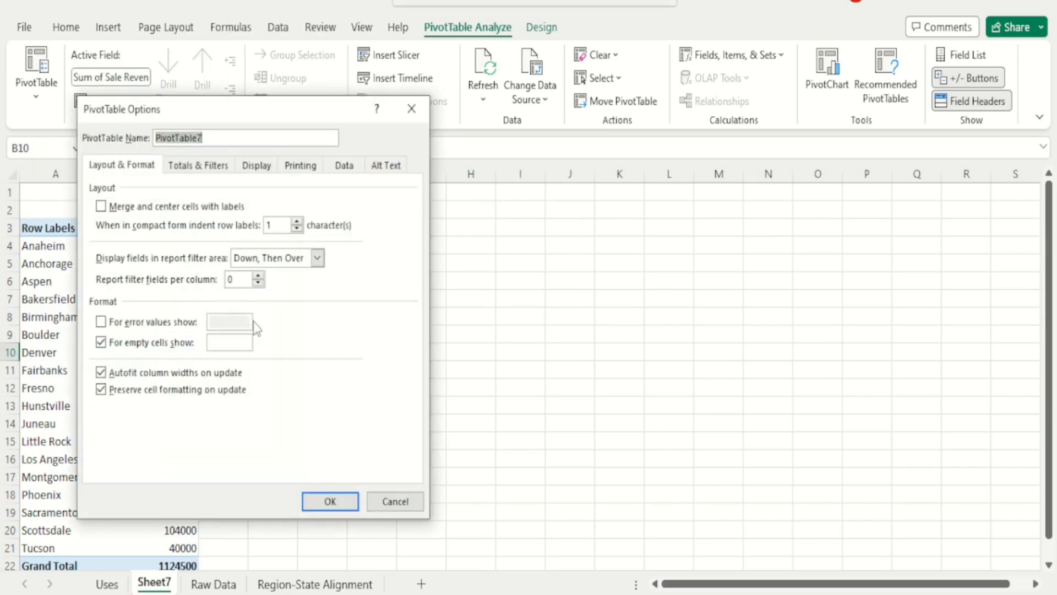
click(191, 166)
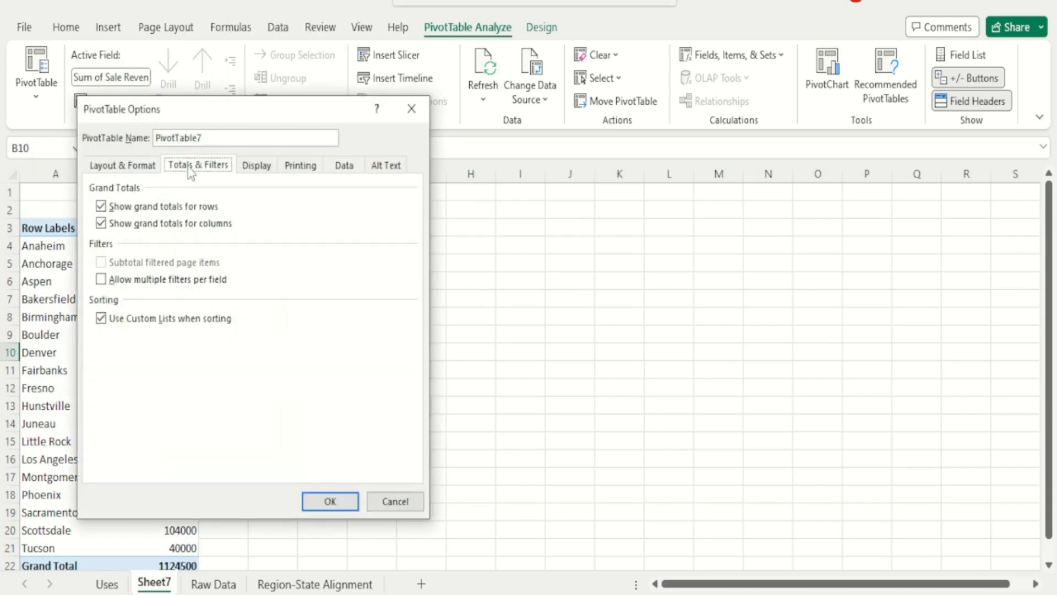
click(244, 166)
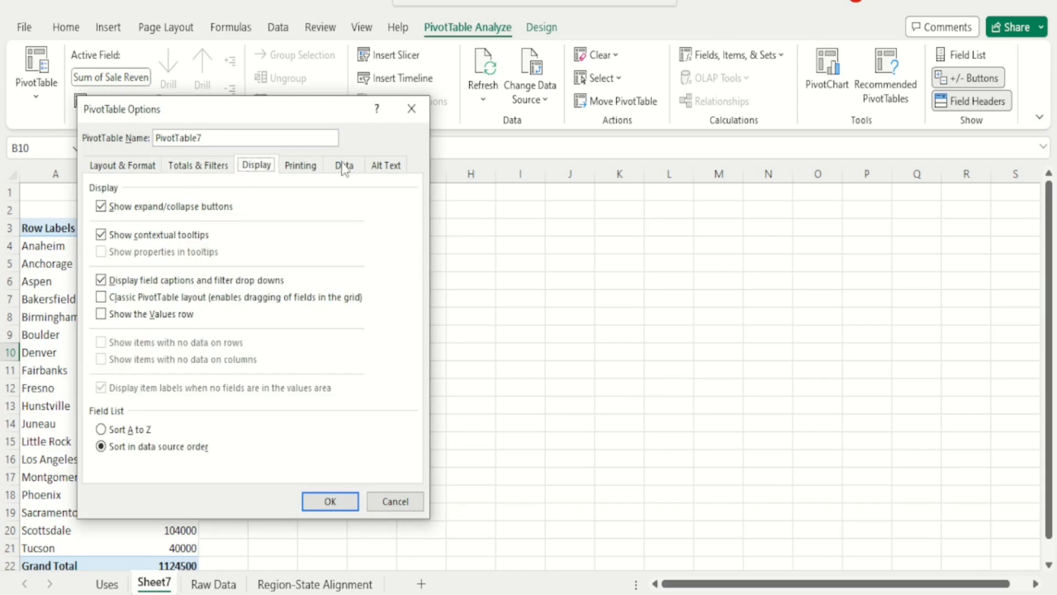
click(342, 166)
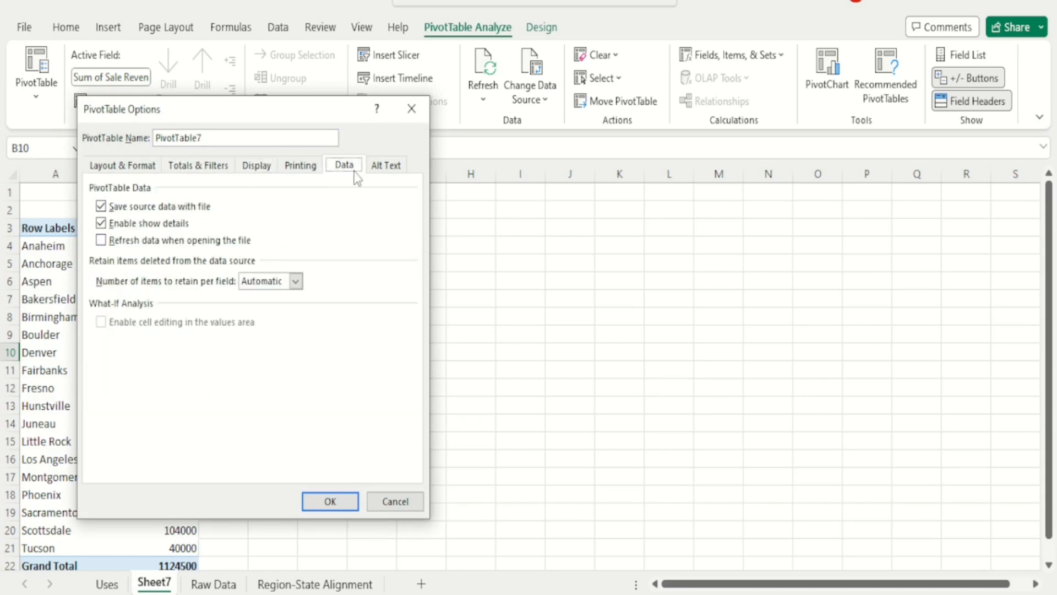
click(101, 207)
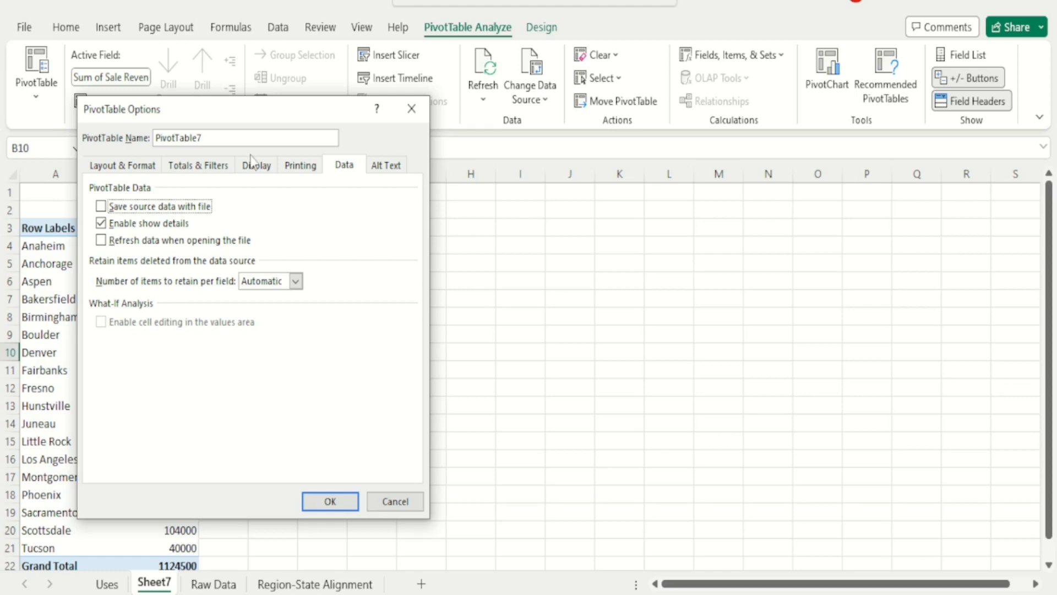
click(411, 109)
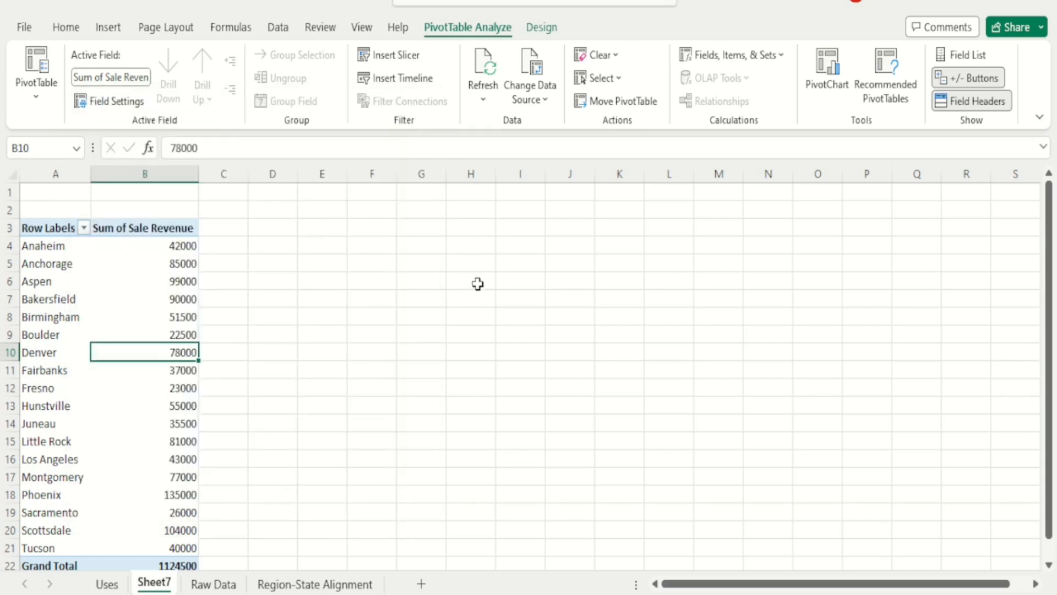